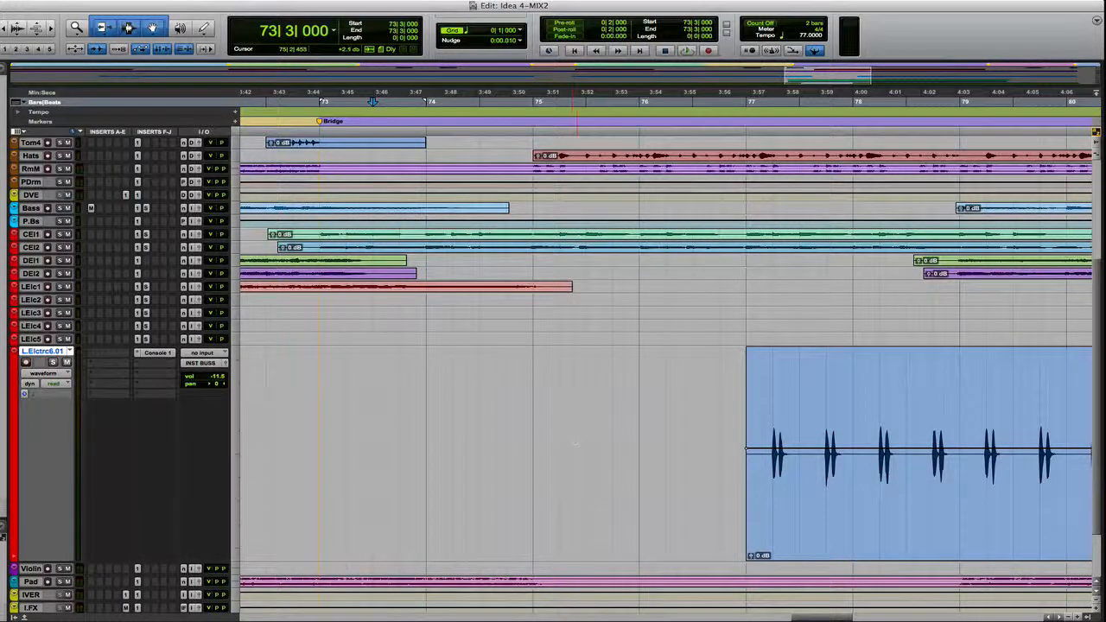
- Play the bridge from bar 75 and raise the L.Electric 6.01 track volume to -4.7 dB during playback
click(533, 430)
key(space)
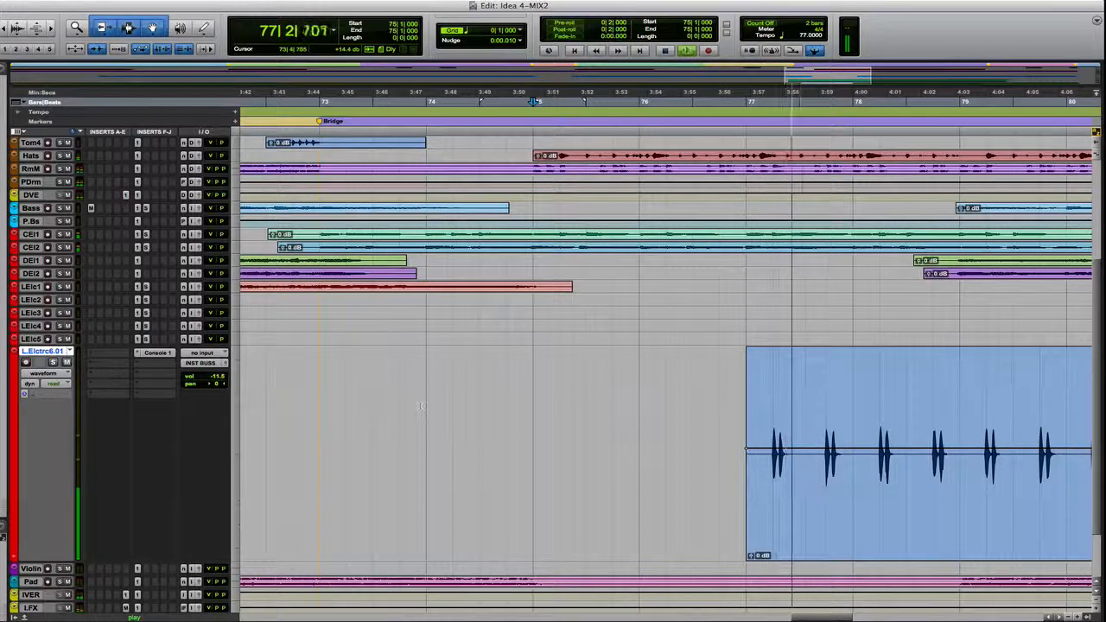
drag(218, 381, 219, 373)
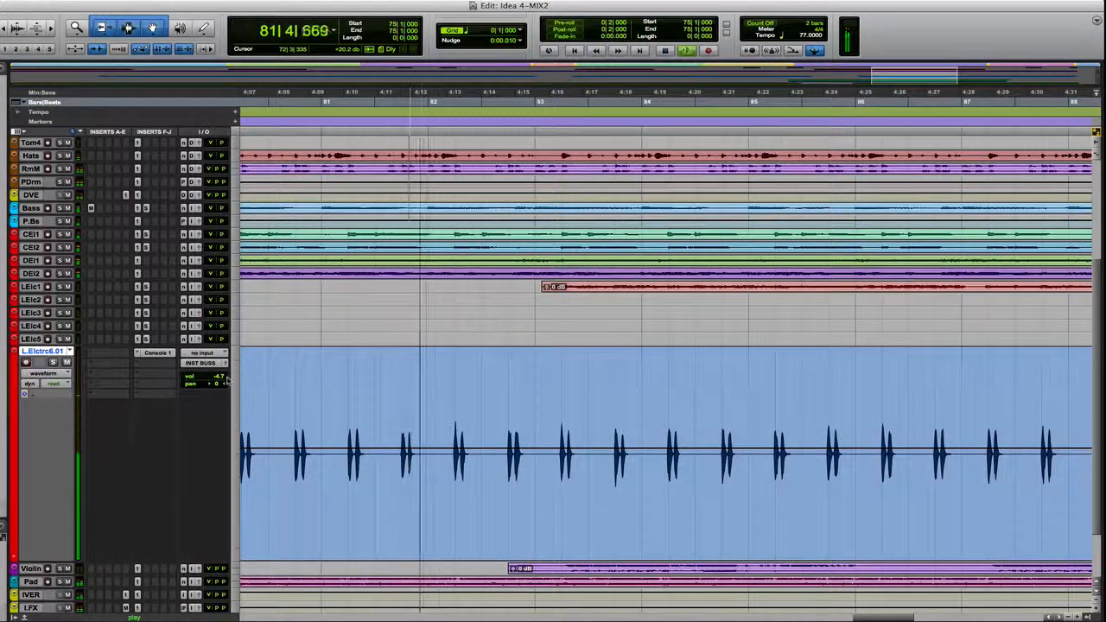
key(space)
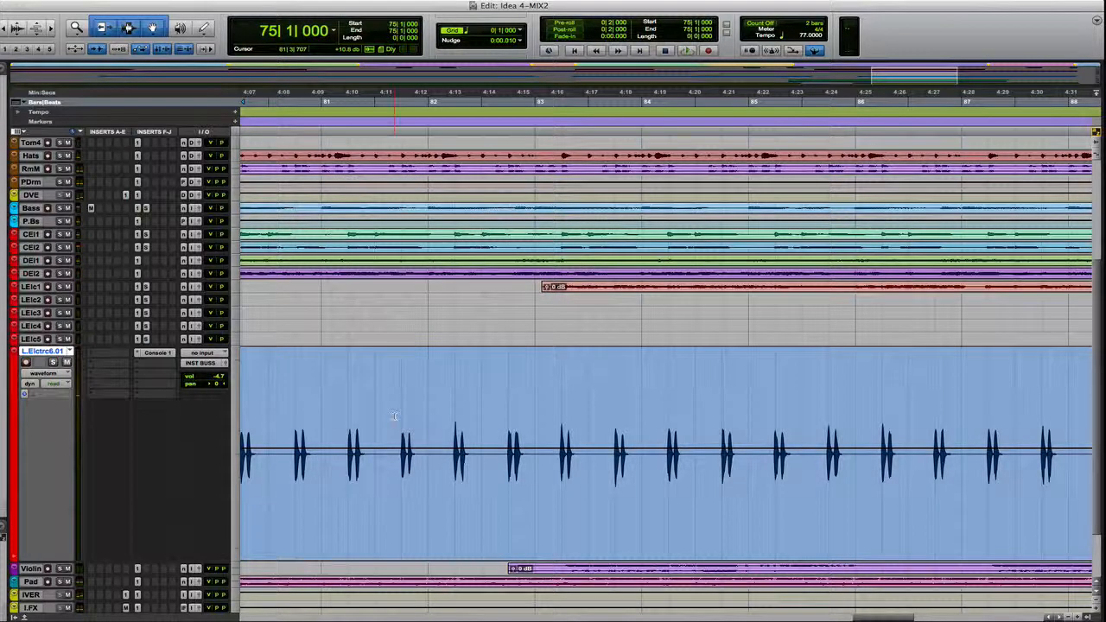
- Switch the enlarged guitar track to the L.Electric 6 playlist and audition it in the mix from bar 75
scroll(394, 416, left, 10)
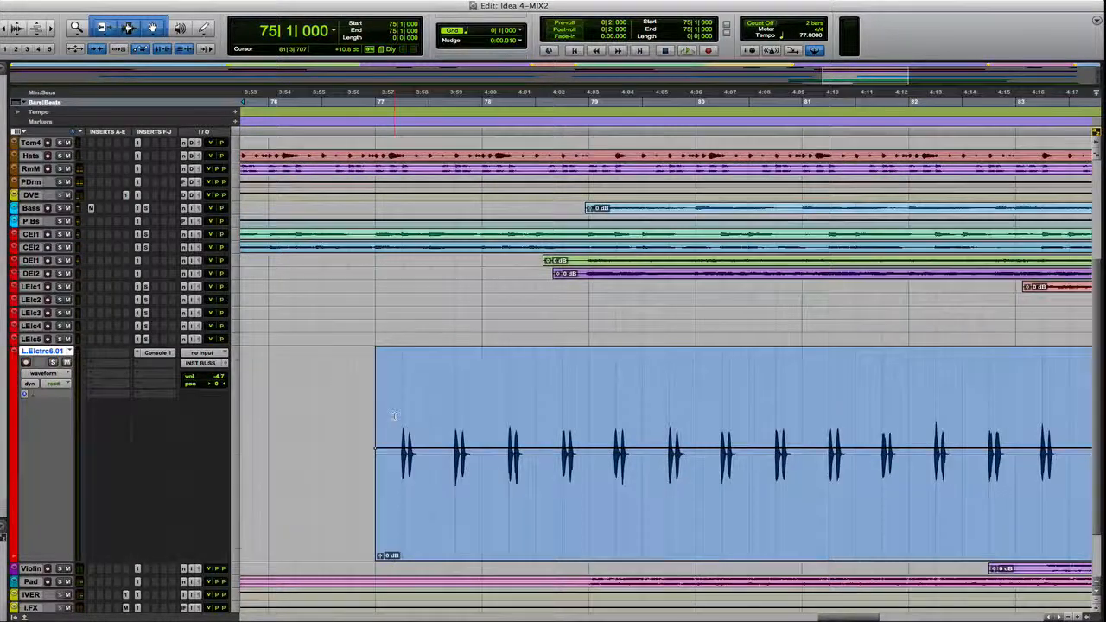
scroll(394, 417, left, 1)
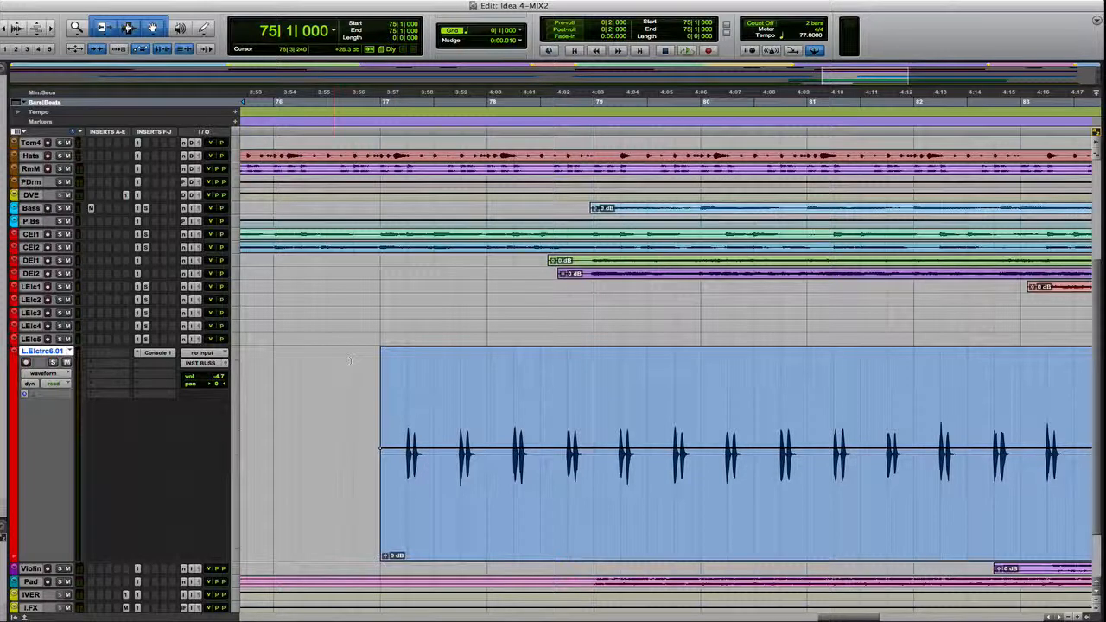
click(70, 352)
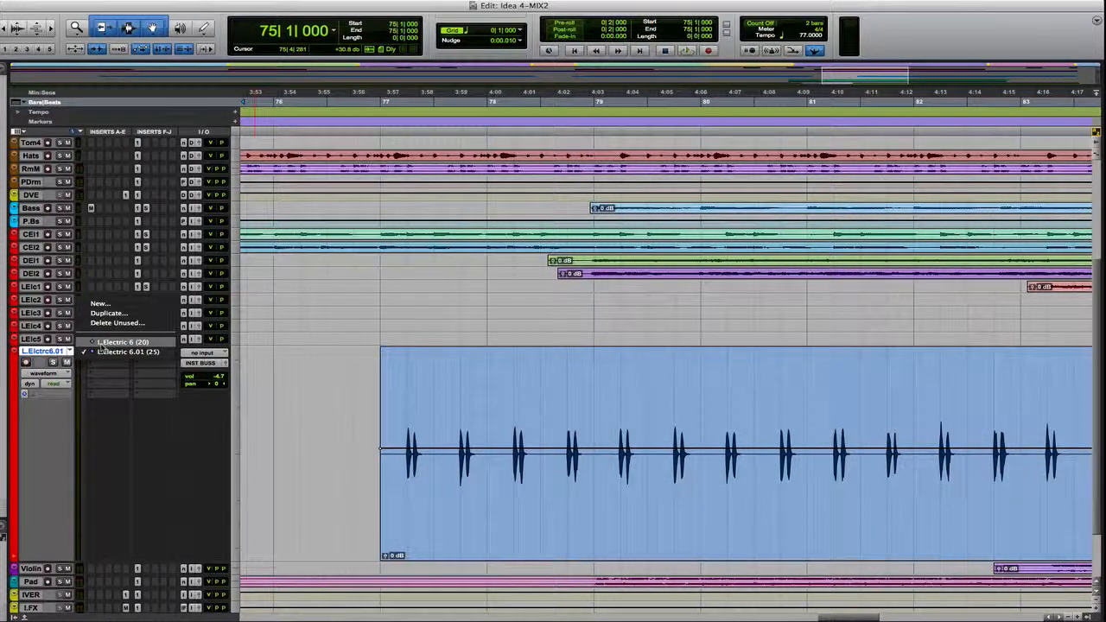
click(102, 342)
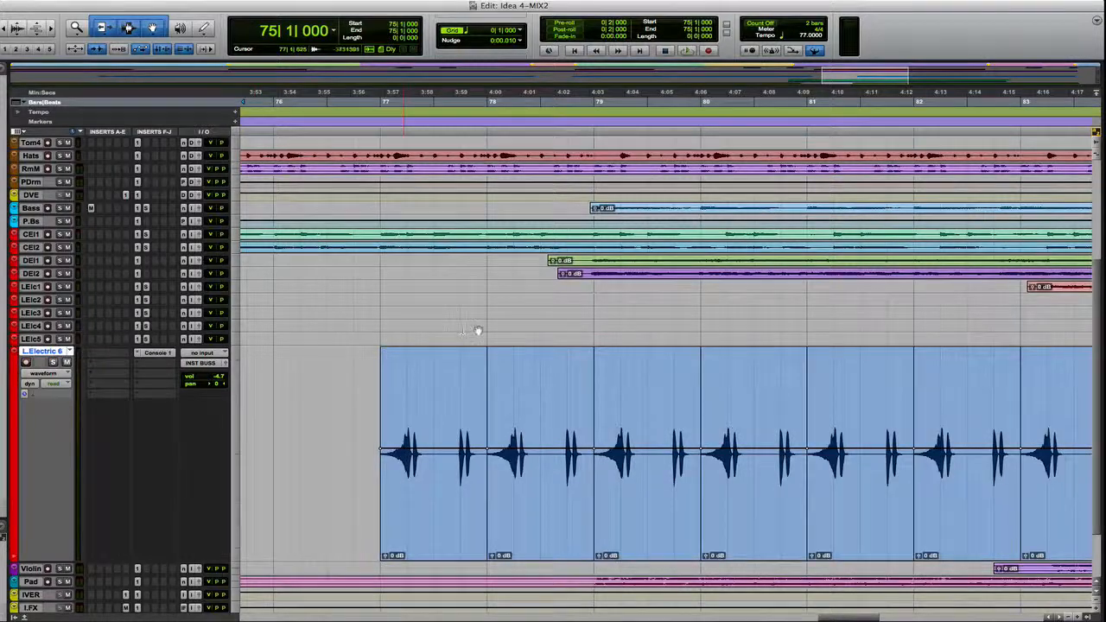
key(super+equal)
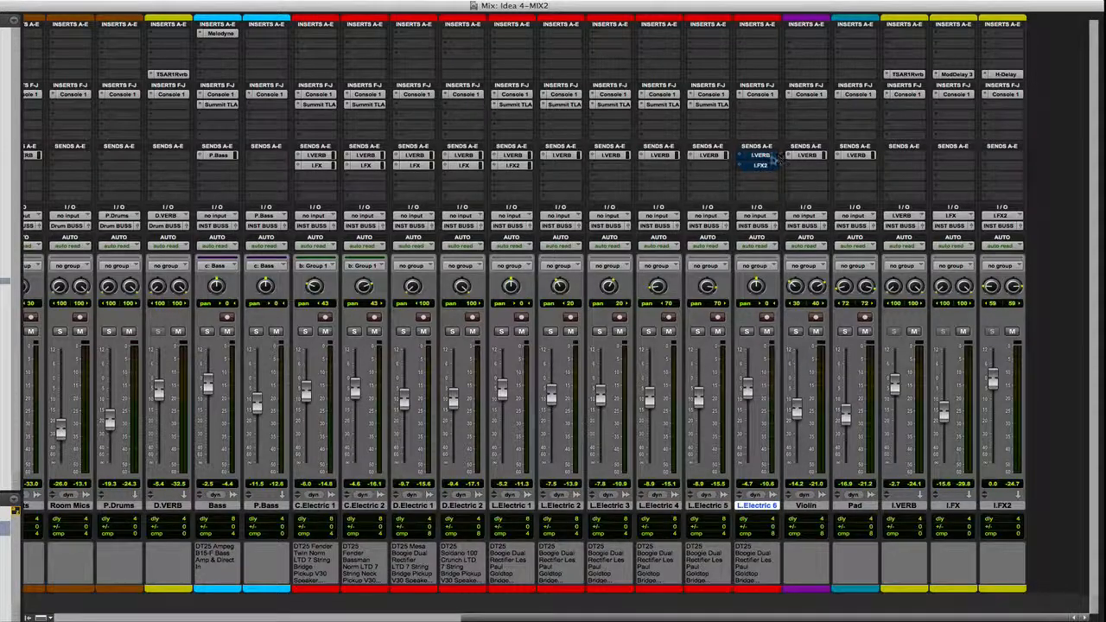
key(super+equal)
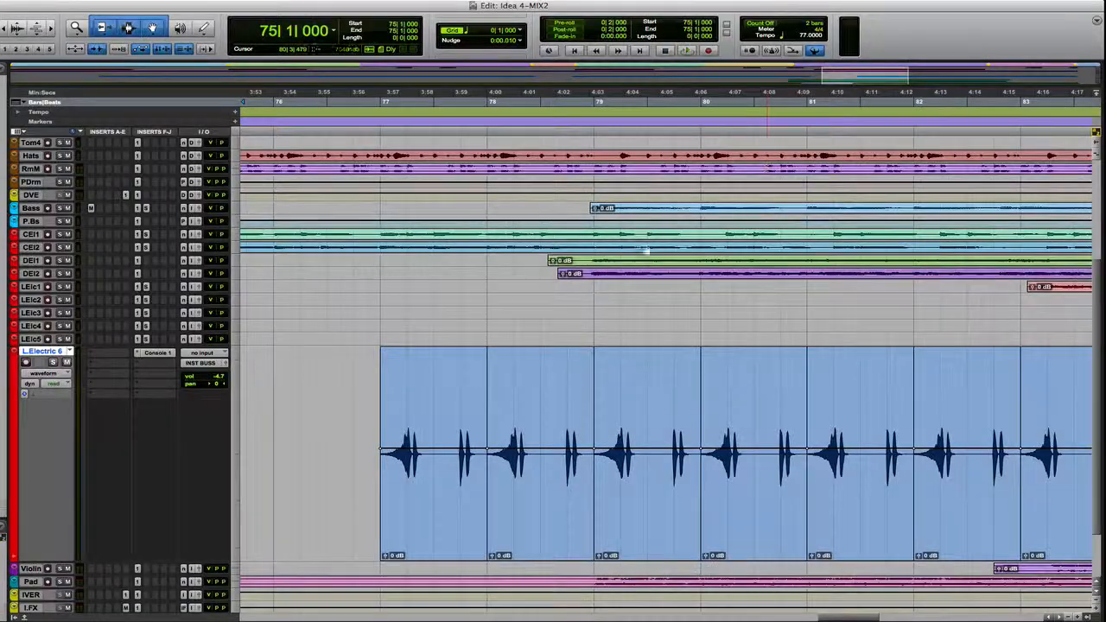
key(space)
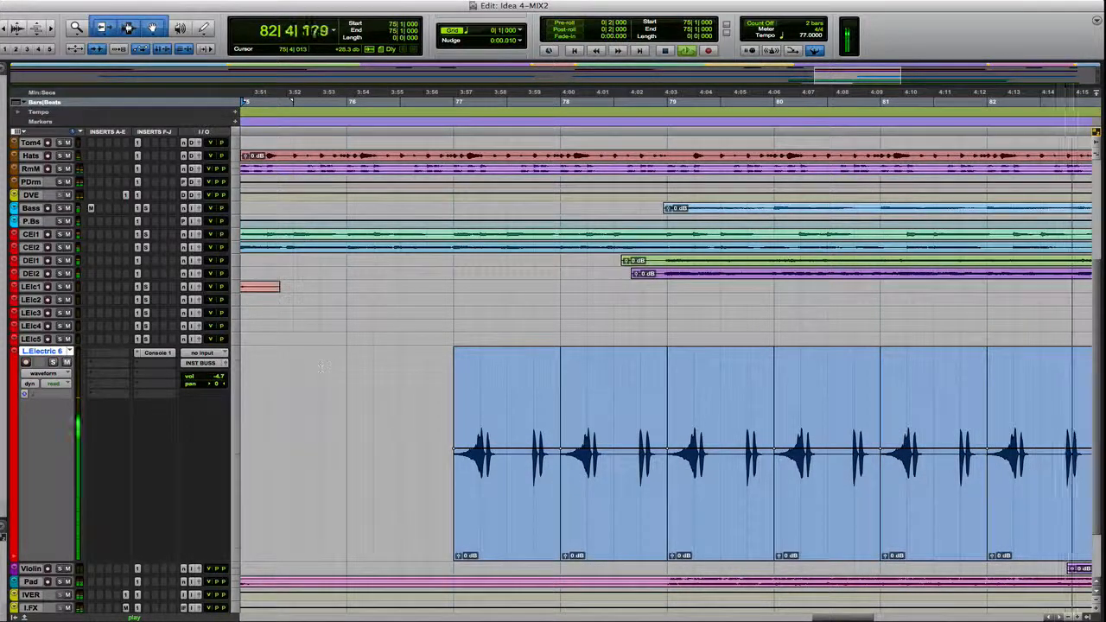
key(space)
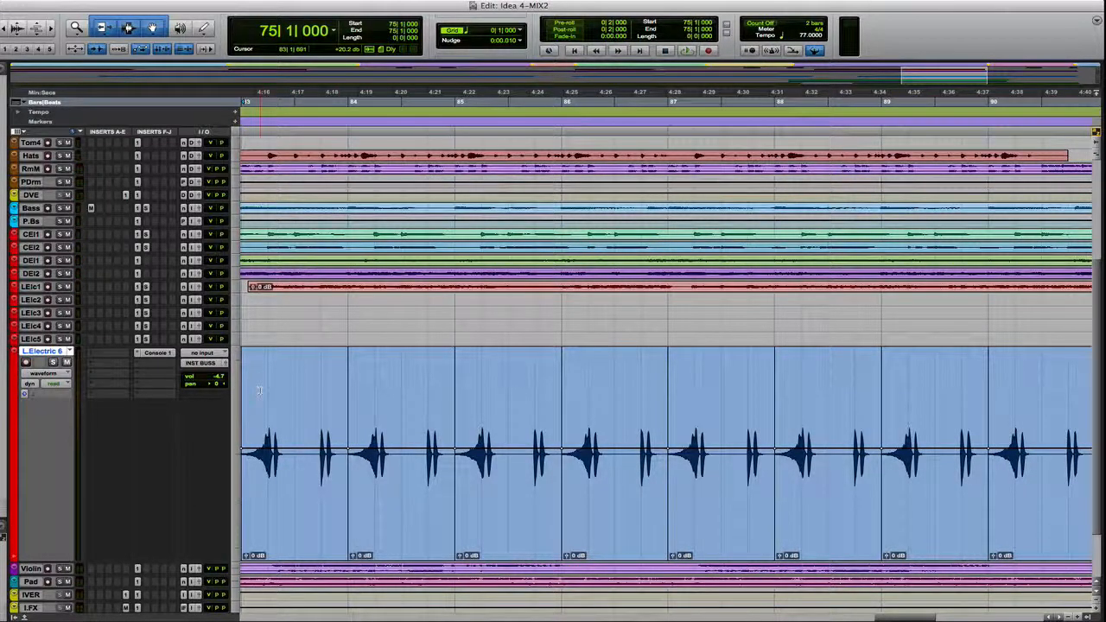
- Switch the guitar track back to the L.Electric 6.01 playlist
scroll(258, 391, left, 4)
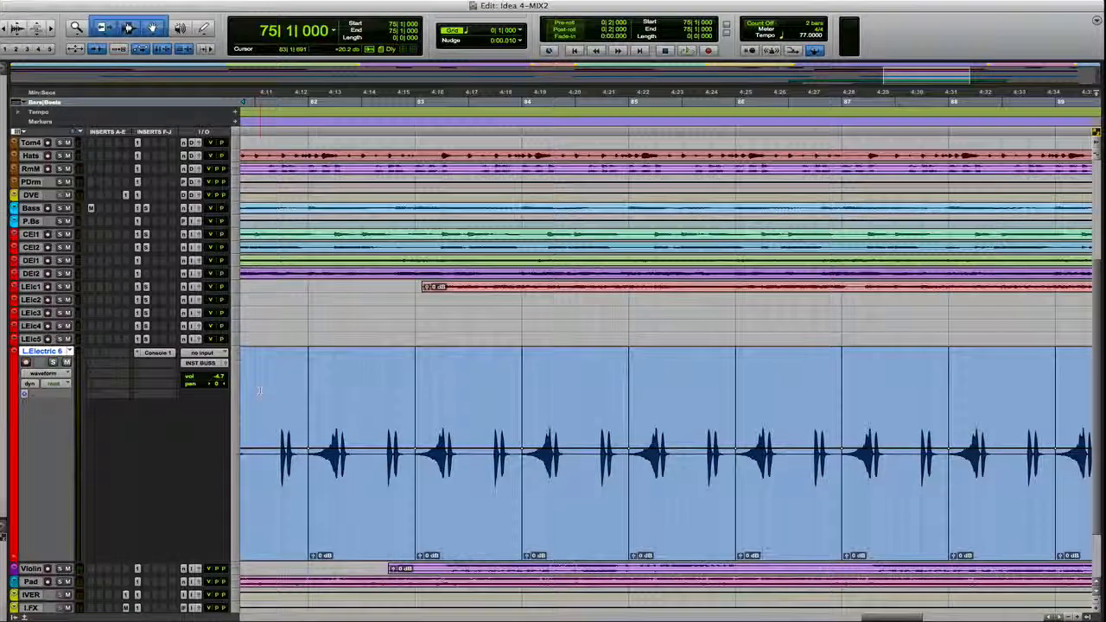
scroll(258, 391, left, 12)
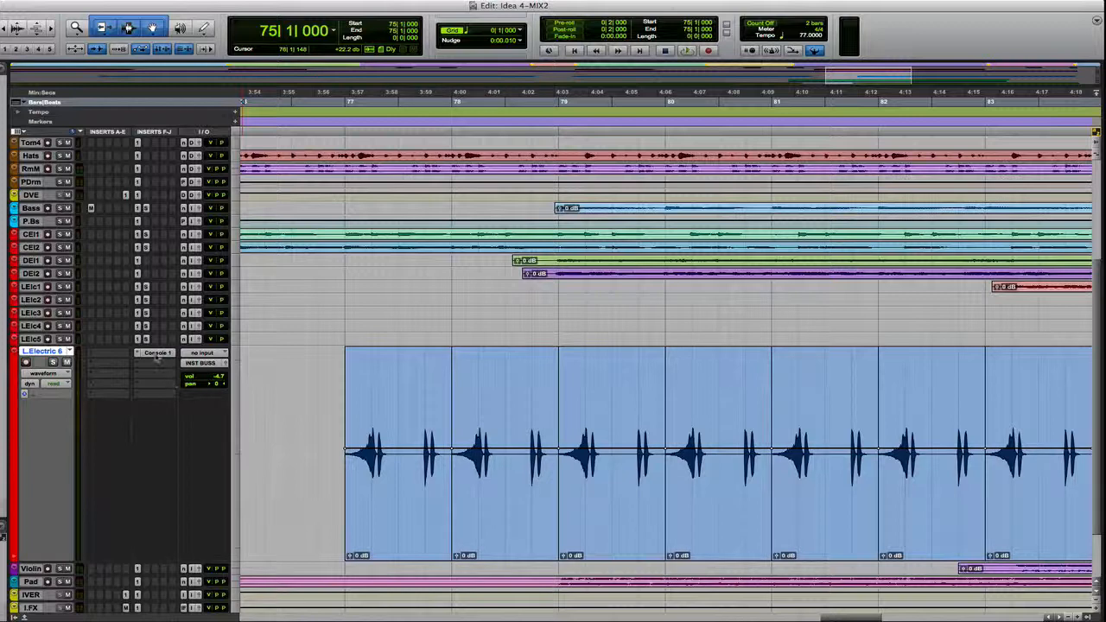
click(70, 352)
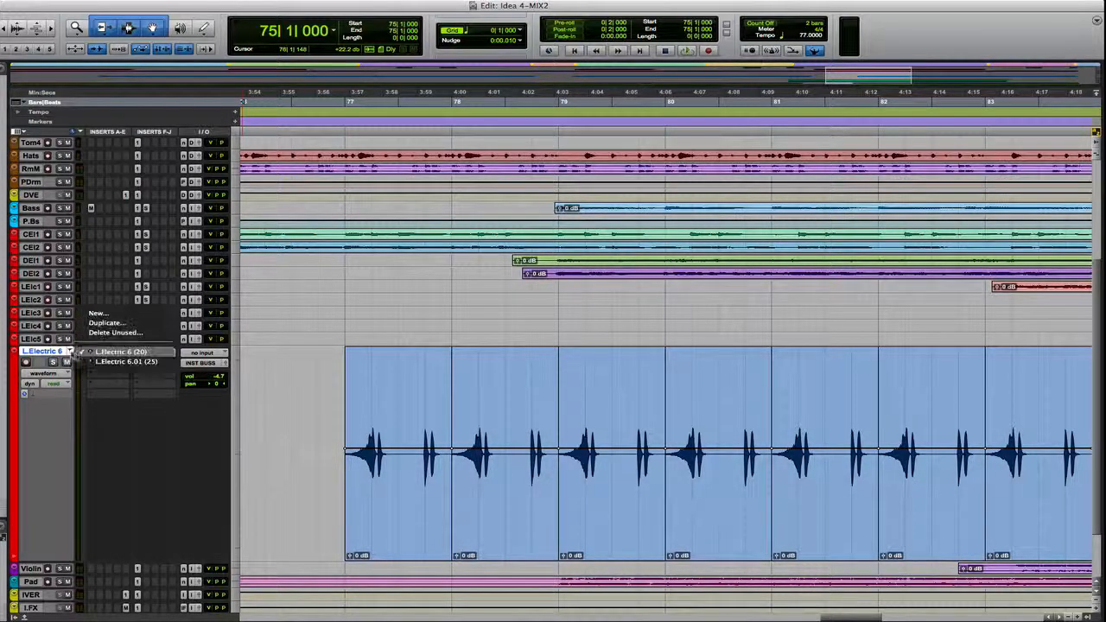
click(102, 362)
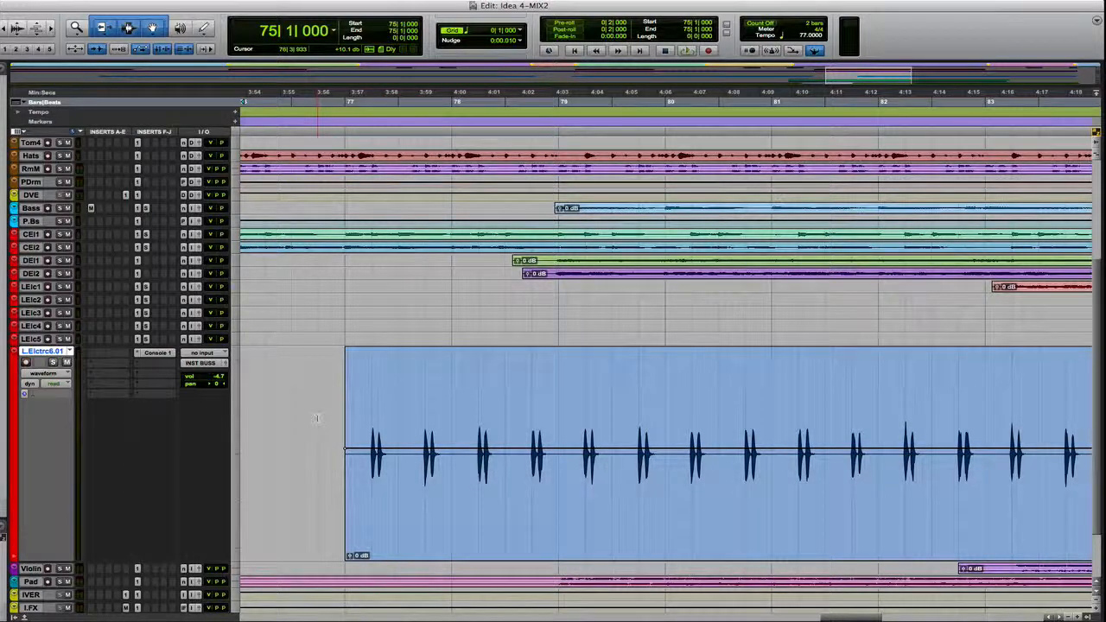
- Examine the I.VERB send on L.Electric 6.01 in the mixer and the TSAR-1 Reverb settings on the I.VERB track
key(super+equal)
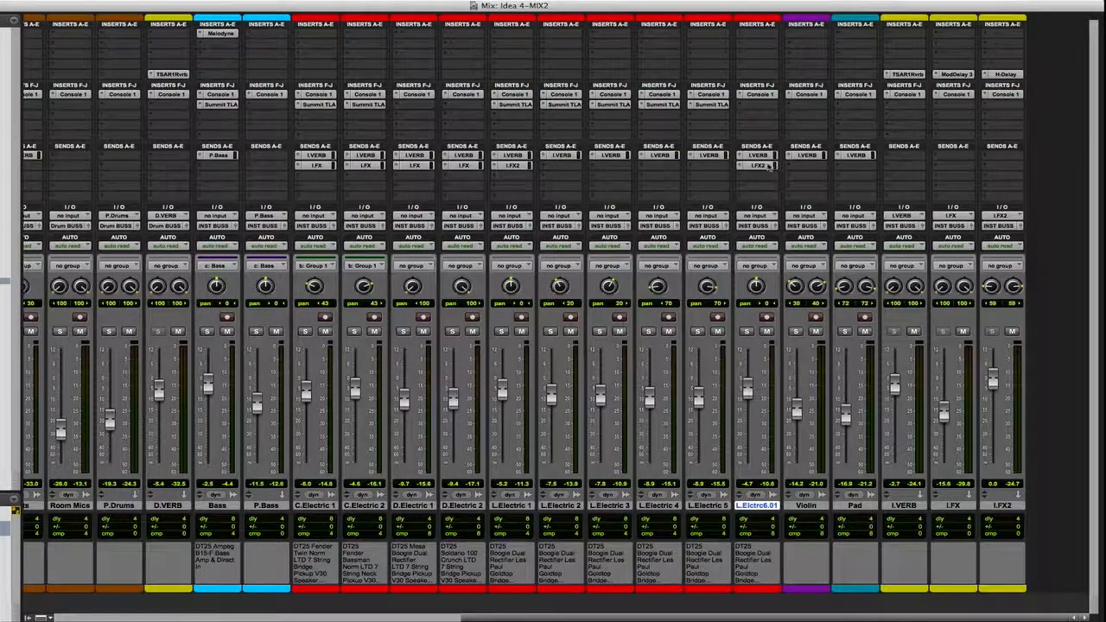
drag(767, 167, 762, 156)
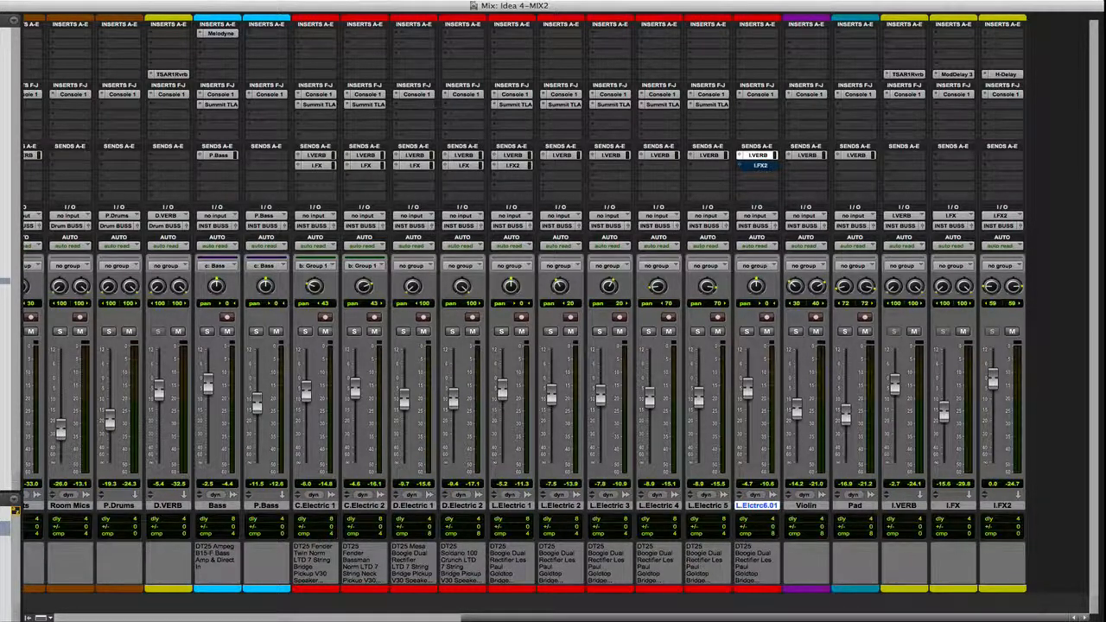
drag(144, 32, 439, 165)
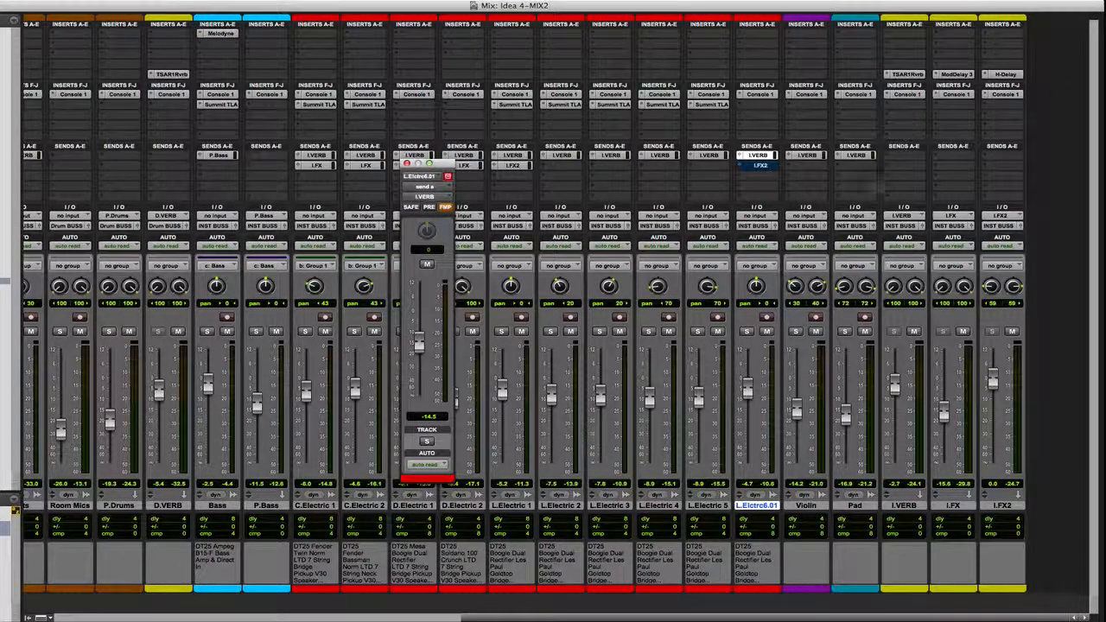
click(907, 75)
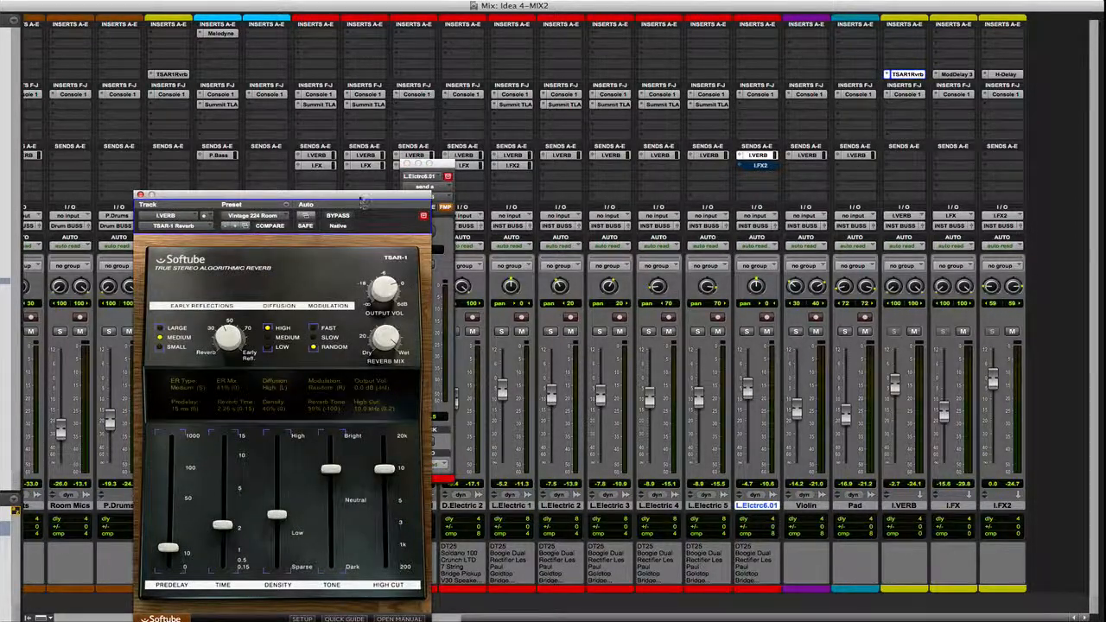
drag(364, 197, 306, 114)
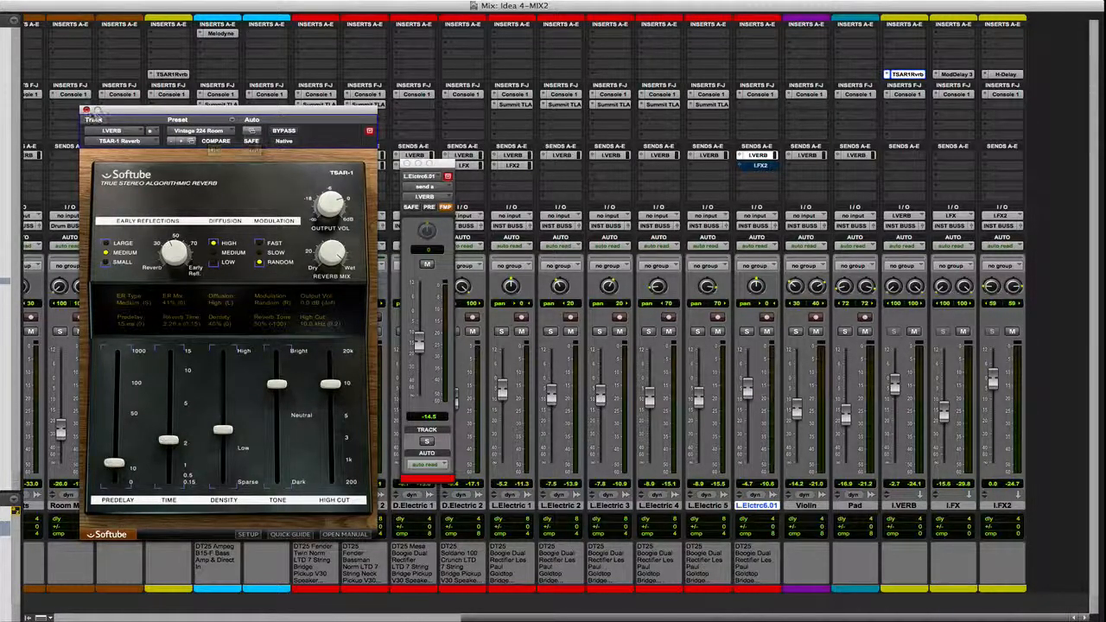
click(86, 110)
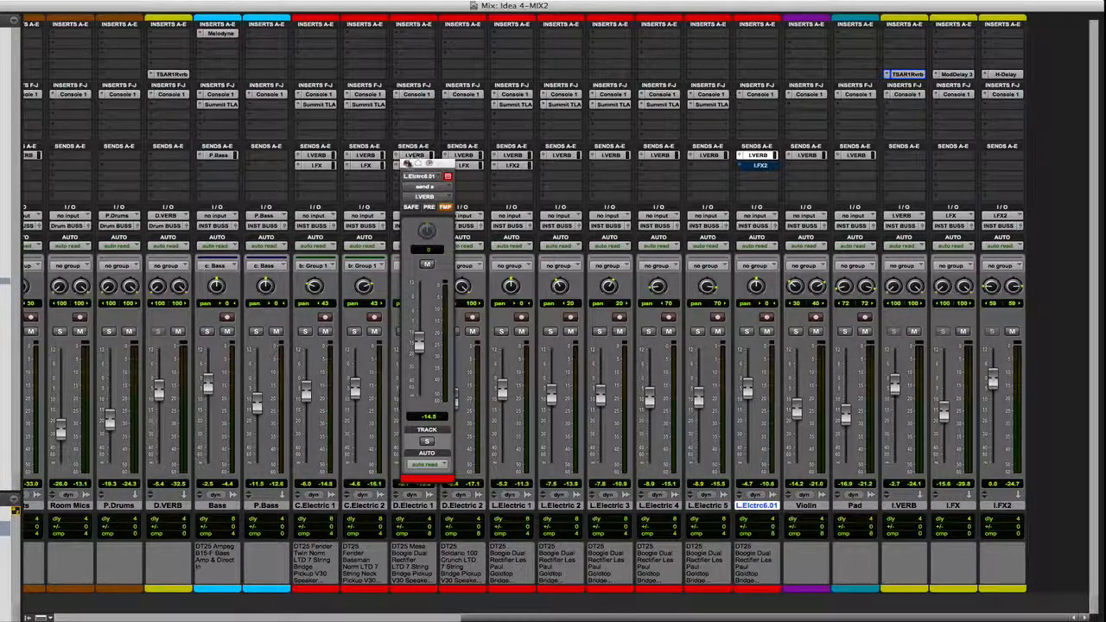
click(407, 164)
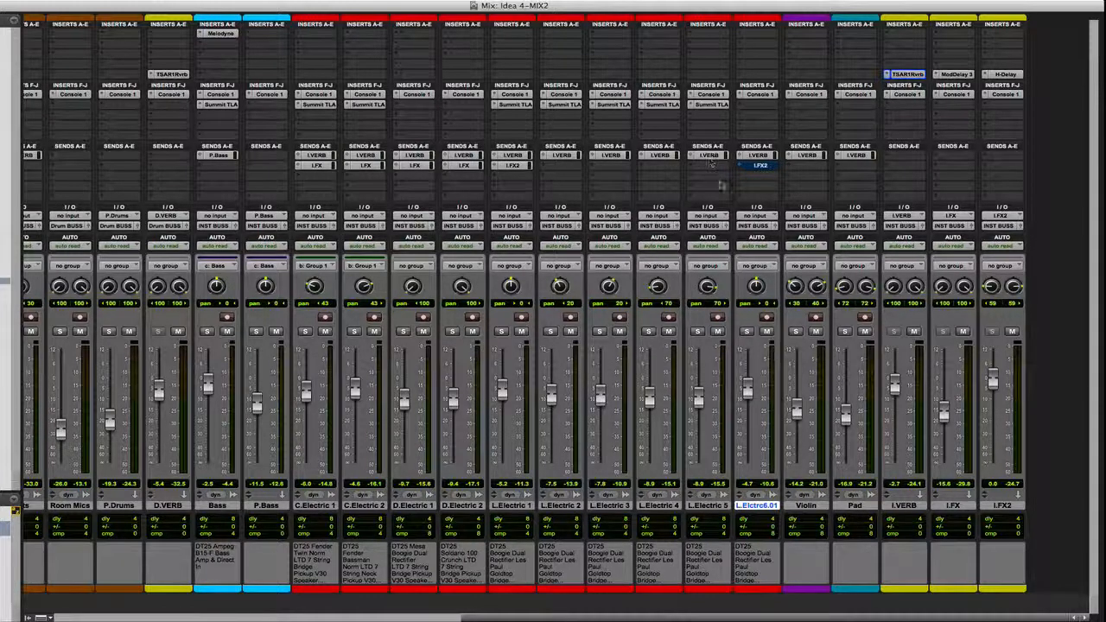
- Inspect the I.FX2 send of L.Electric 6.01, solo that track and open the H-Delay plug-in on the I.FX2 track
click(760, 166)
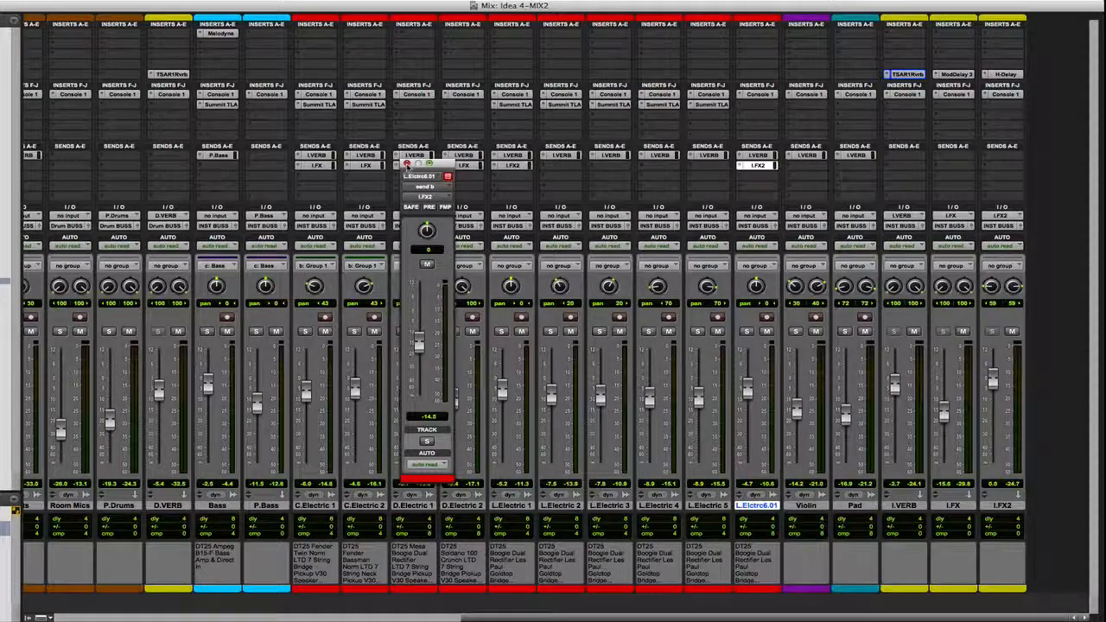
click(406, 163)
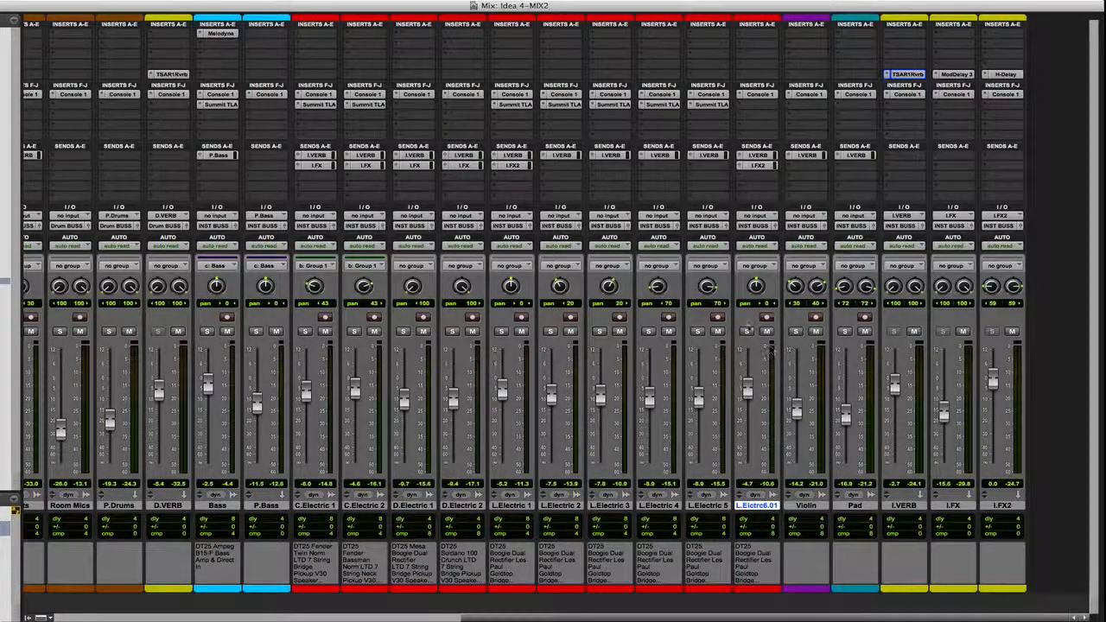
click(746, 332)
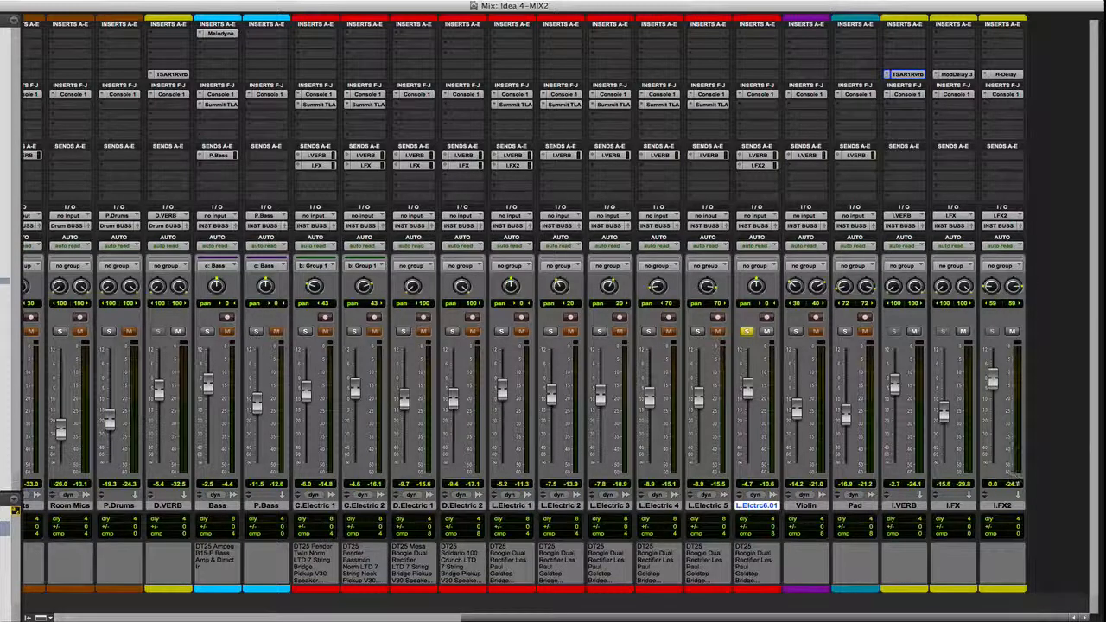
click(1008, 74)
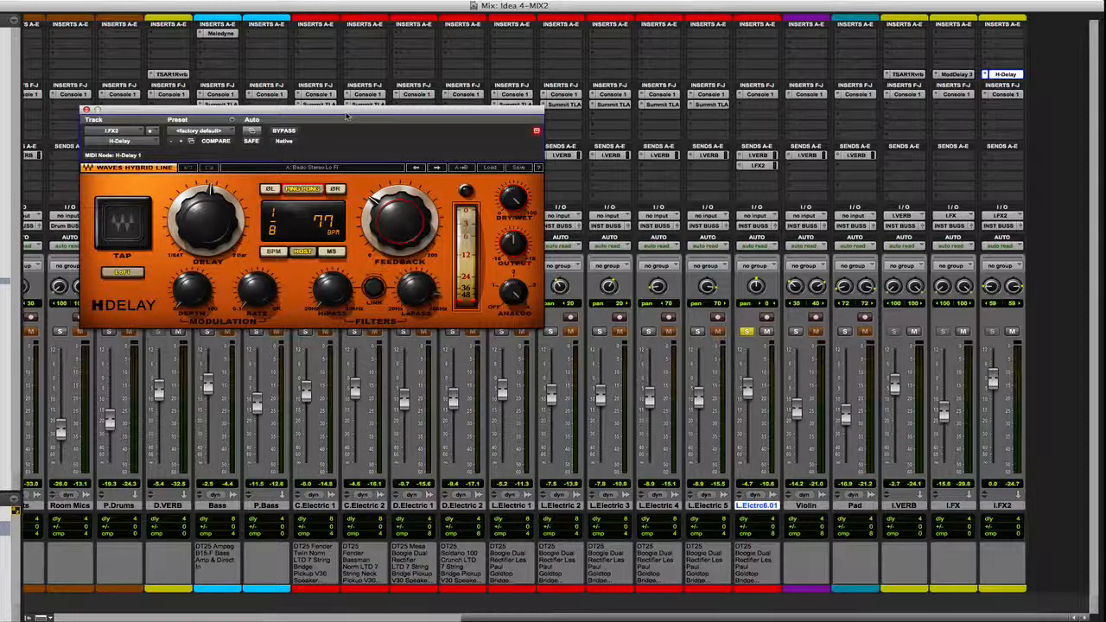
click(123, 273)
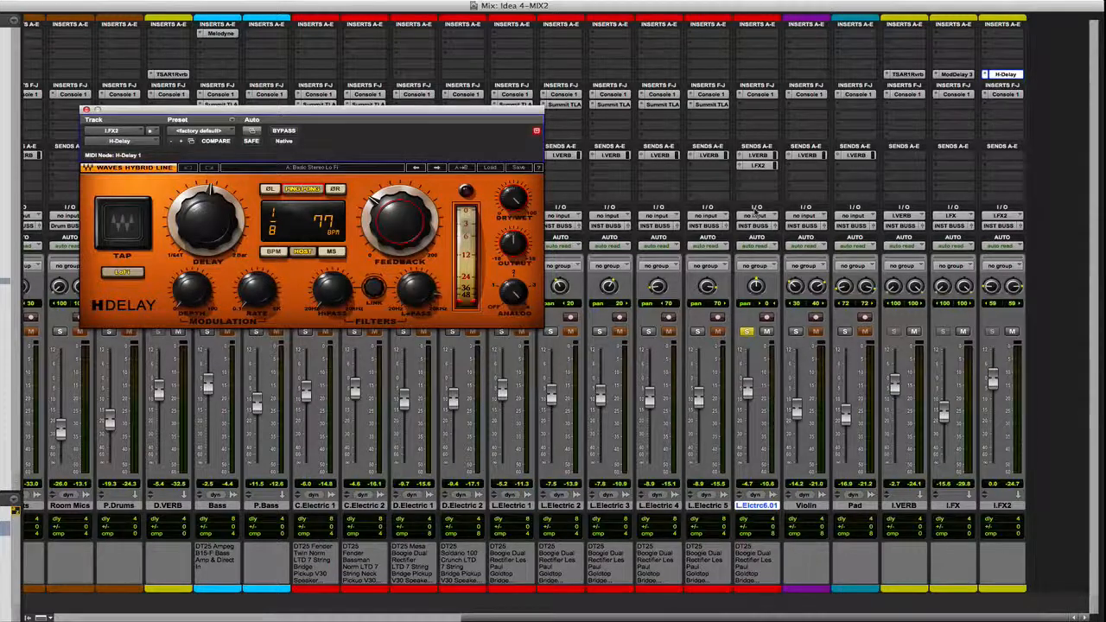
- Mute the I.VERB and I.FX2 sends of L.Electric 6.01 and play the soloed guitar dry from bar 77
super+click(761, 166)
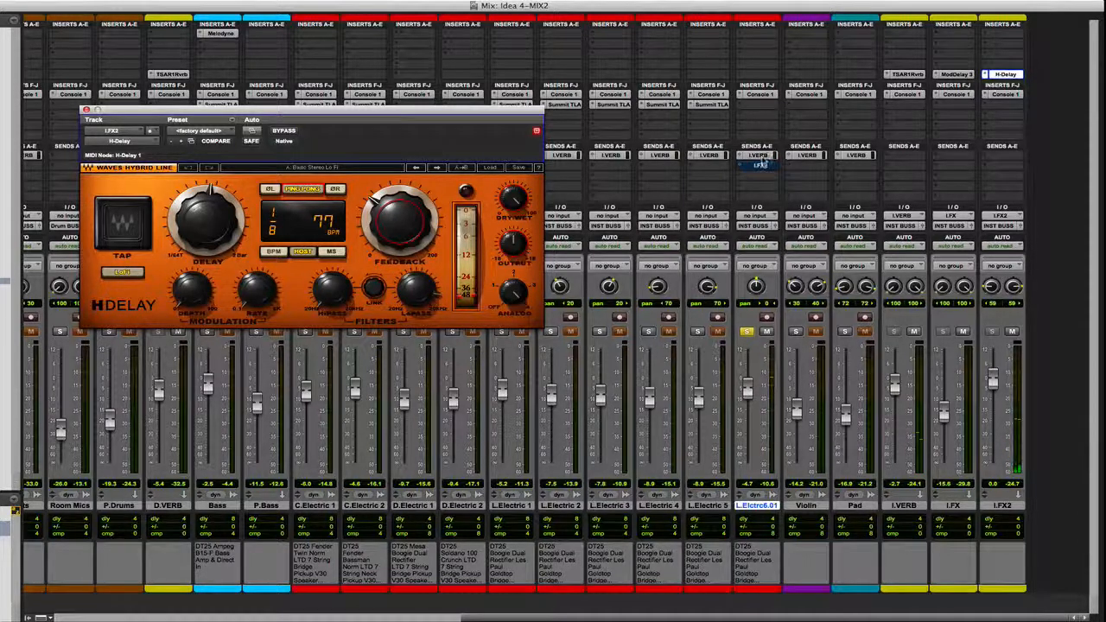
super+click(764, 156)
key(super+equal)
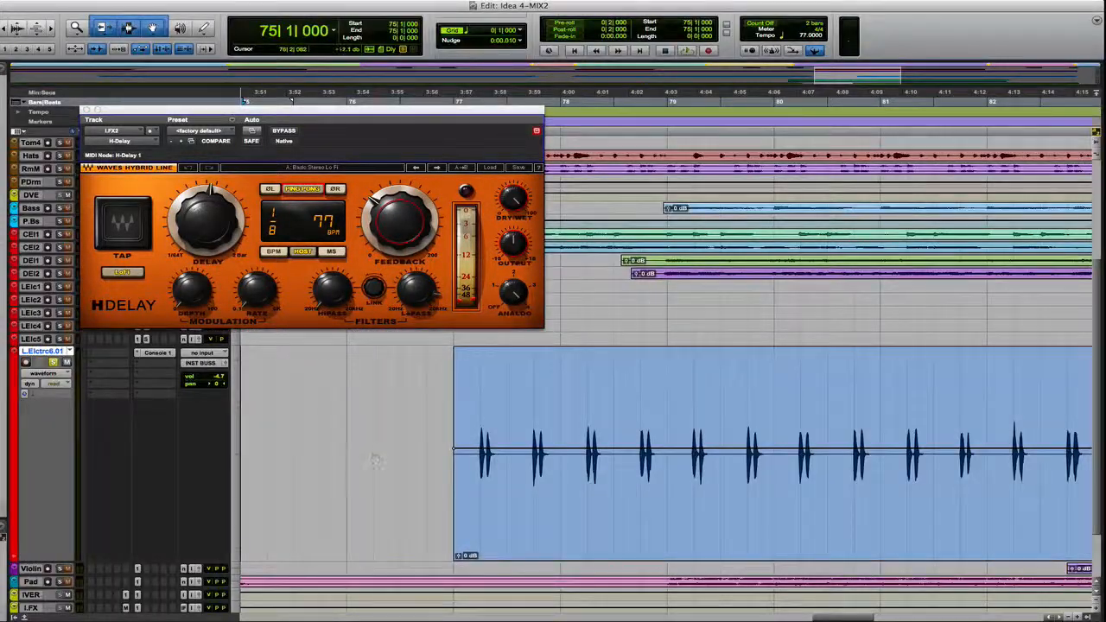
click(446, 413)
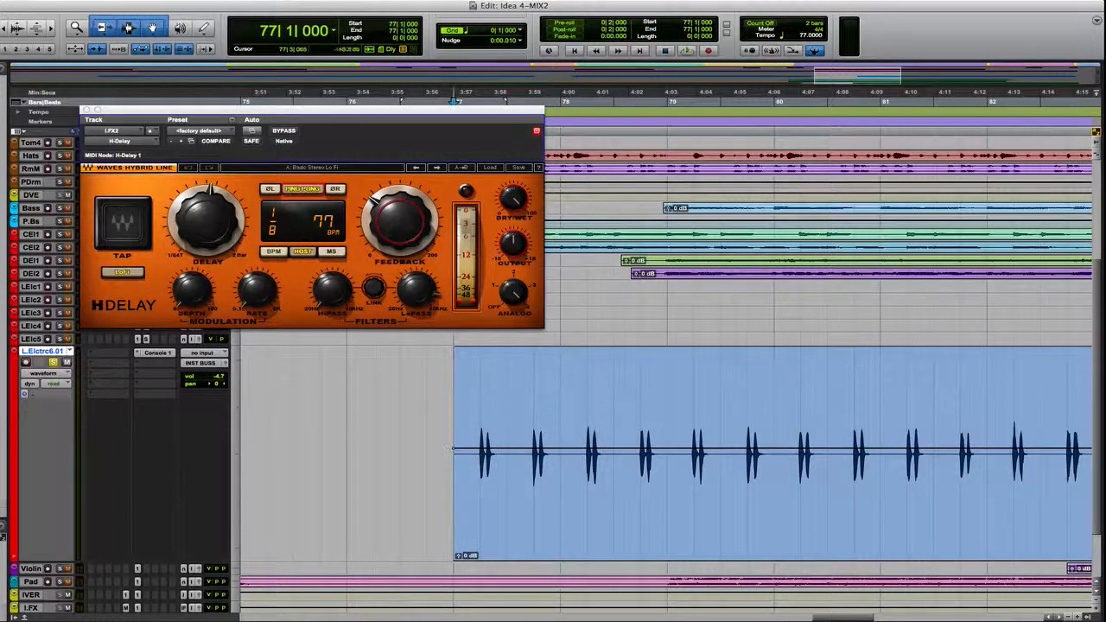
key(space)
key(super+equal)
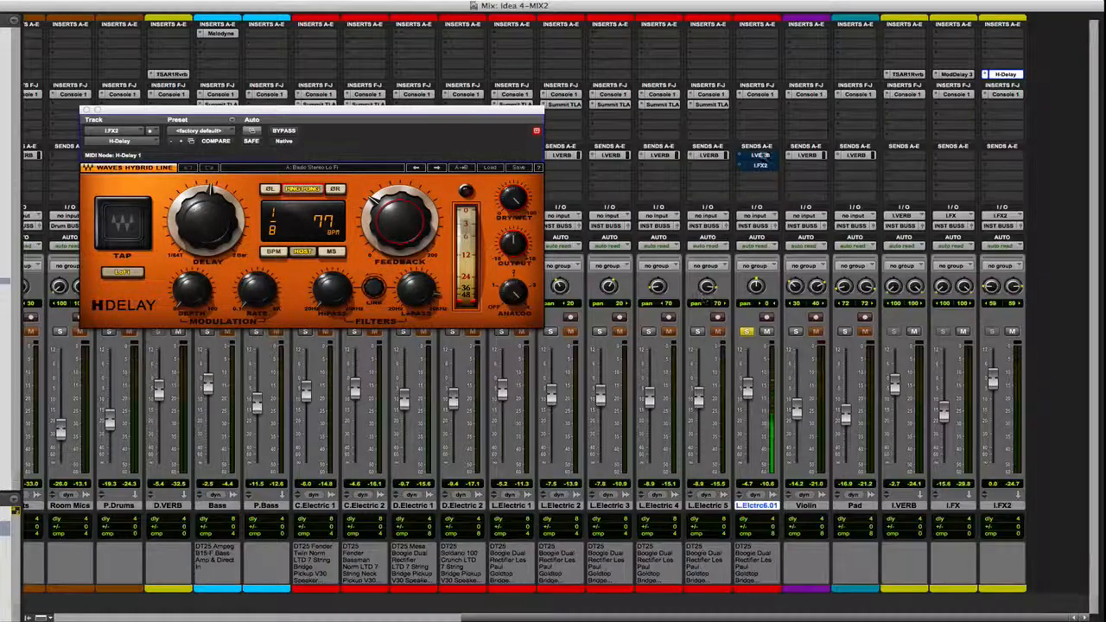
- Unmute the I.VERB send and then the I.FX2 send of L.Electric 6.01 while the guitar plays
click(760, 157)
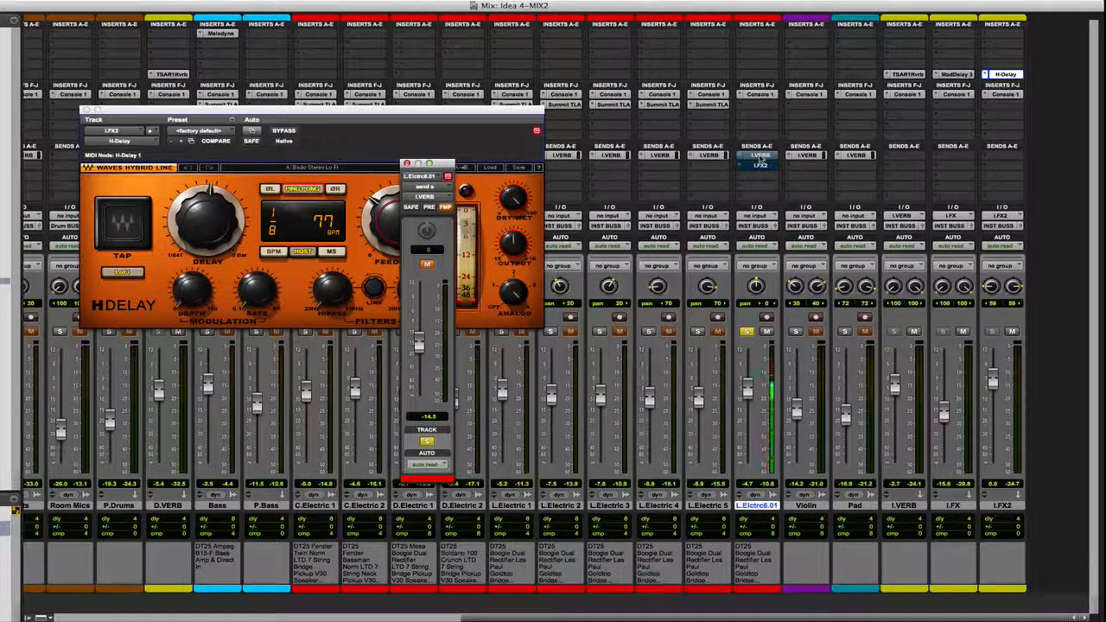
ctrl+super+click(760, 157)
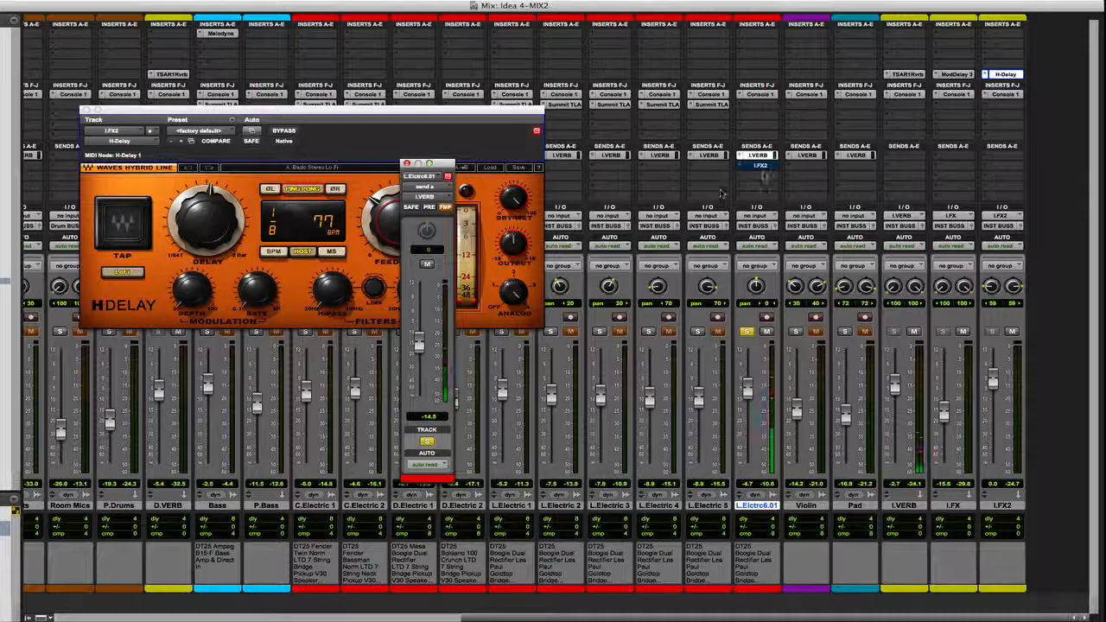
click(759, 166)
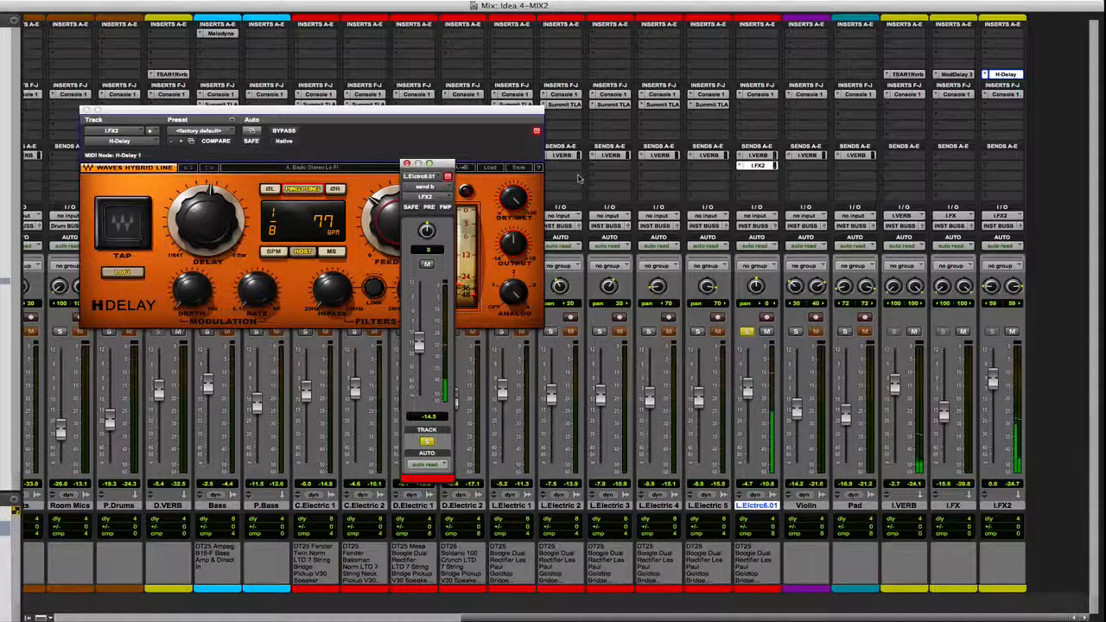
click(406, 163)
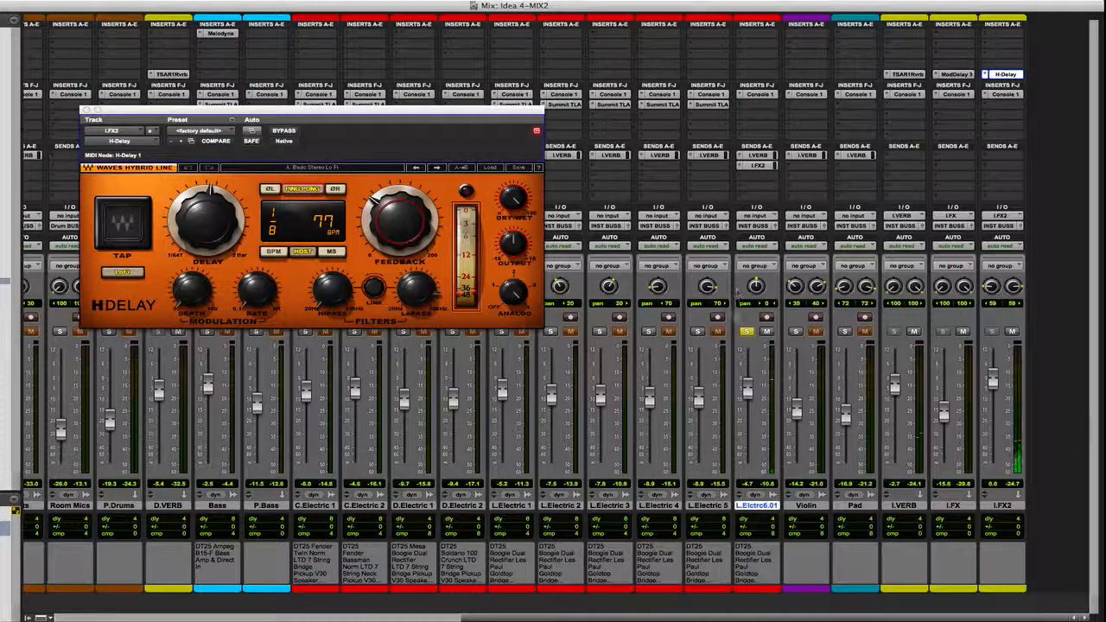
- Unsolo L.Electric 6.01, close the H-Delay plug-in and return to the Edit window
click(746, 332)
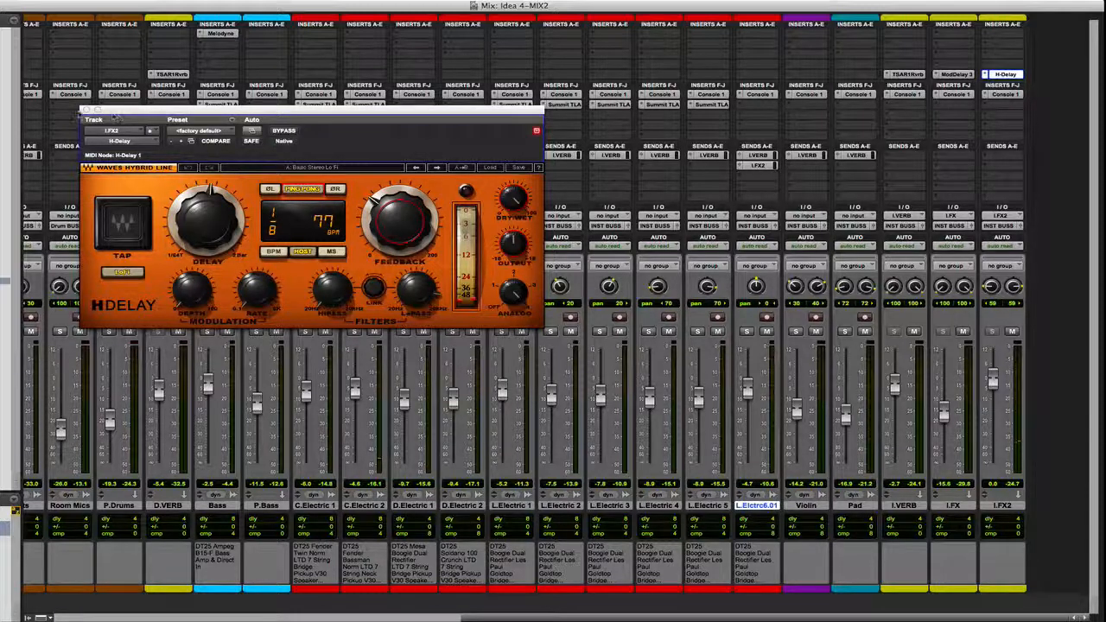
click(85, 111)
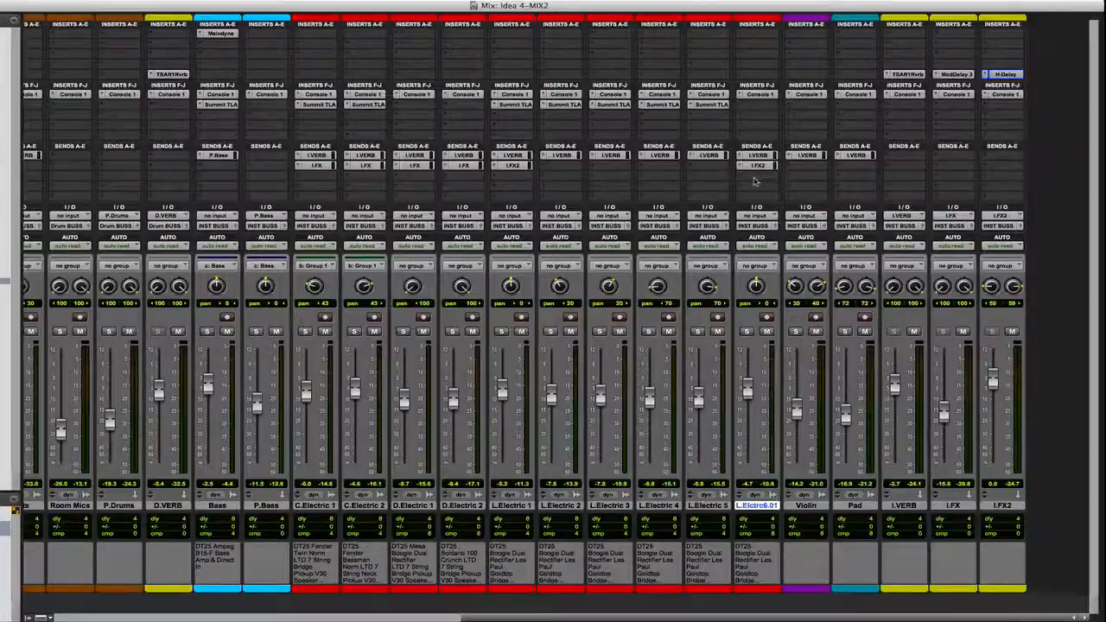
key(super+equal)
- Copy the first guitar note near bar 77 beat 2 on L.Electric 6.01 and paste it at 75|2|000
scroll(505, 423, left, 3)
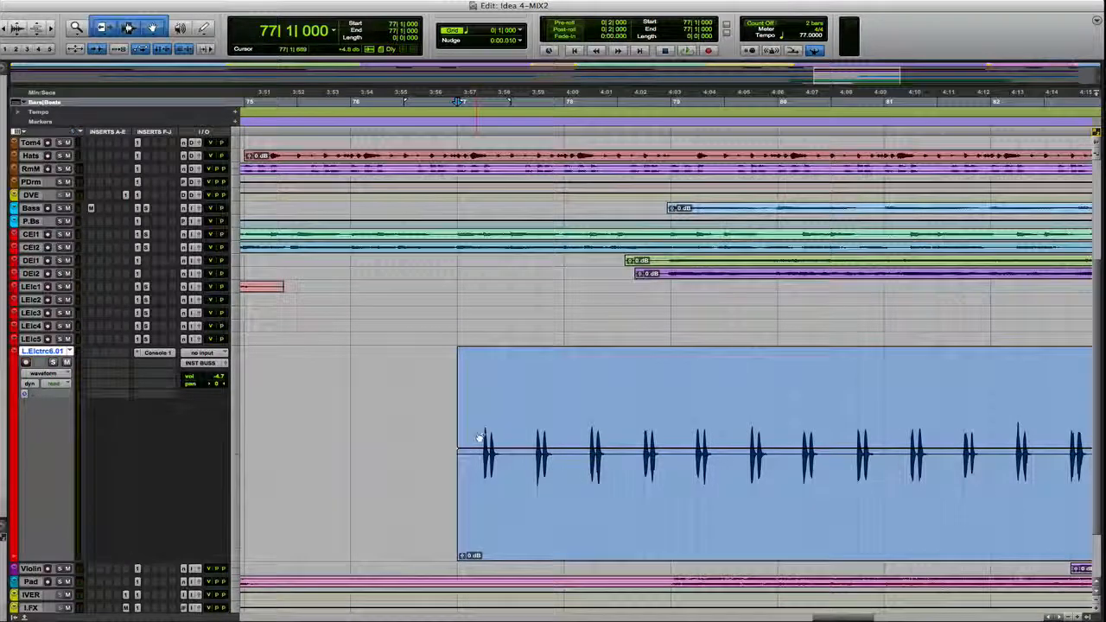
key(super+bracketright)
scroll(630, 419, right, 4)
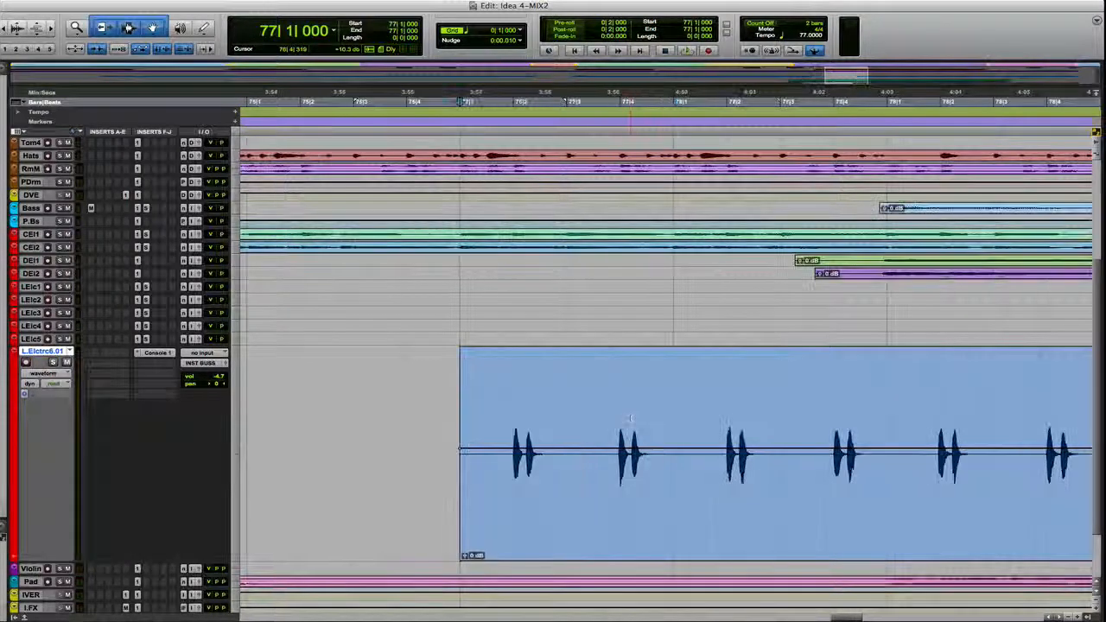
click(510, 420)
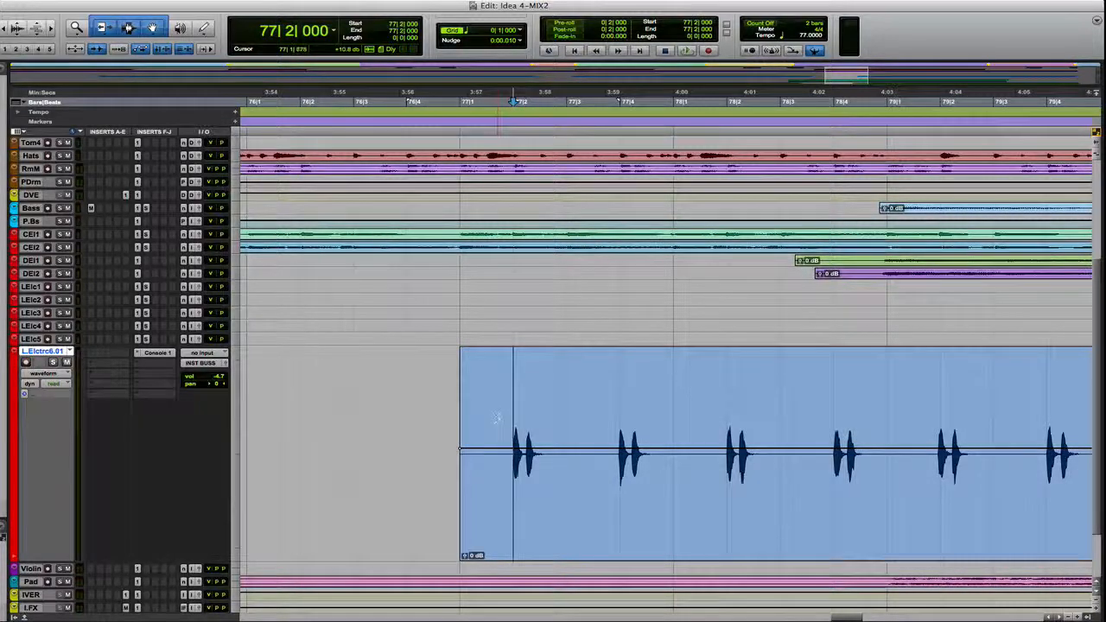
drag(504, 423, 526, 423)
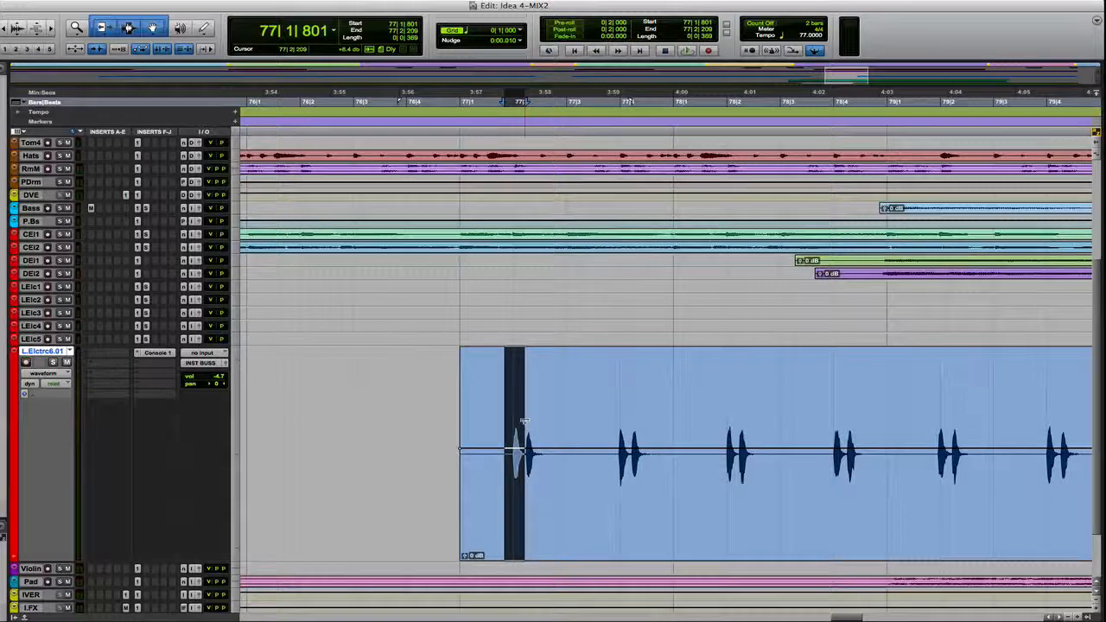
scroll(330, 464, left, 4)
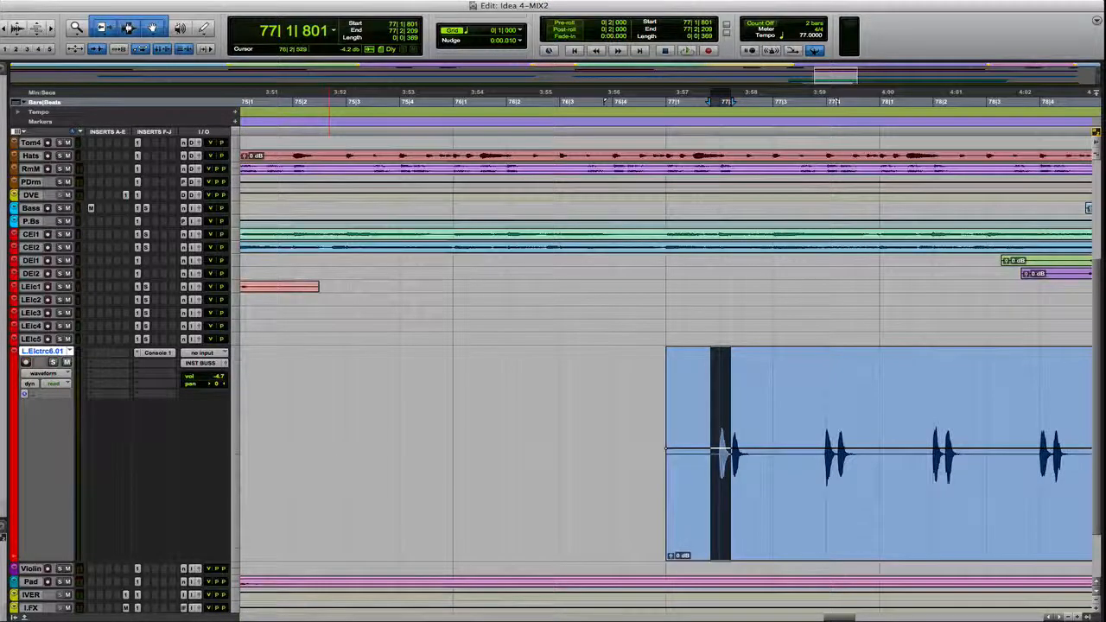
click(294, 420)
key(ctrl+v)
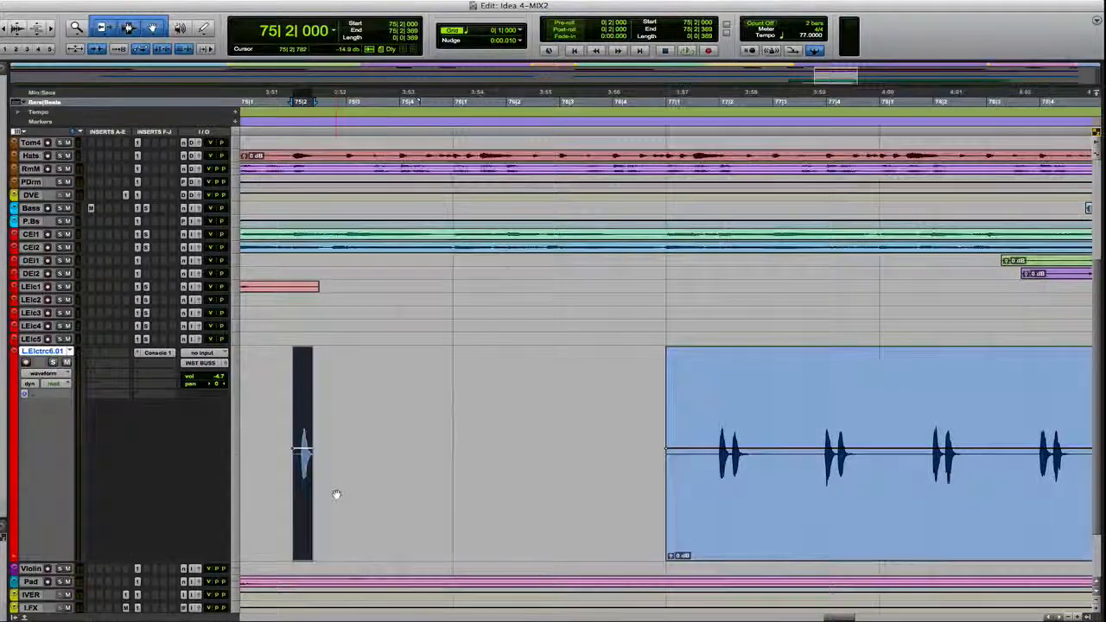
- Trim both ends of the pasted note clip tightly around its waveform, starting at 75|2|161, and select the clip
key(ctrl+bracketright)
key(ctrl+bracketright)
key(ctrl+bracketright)
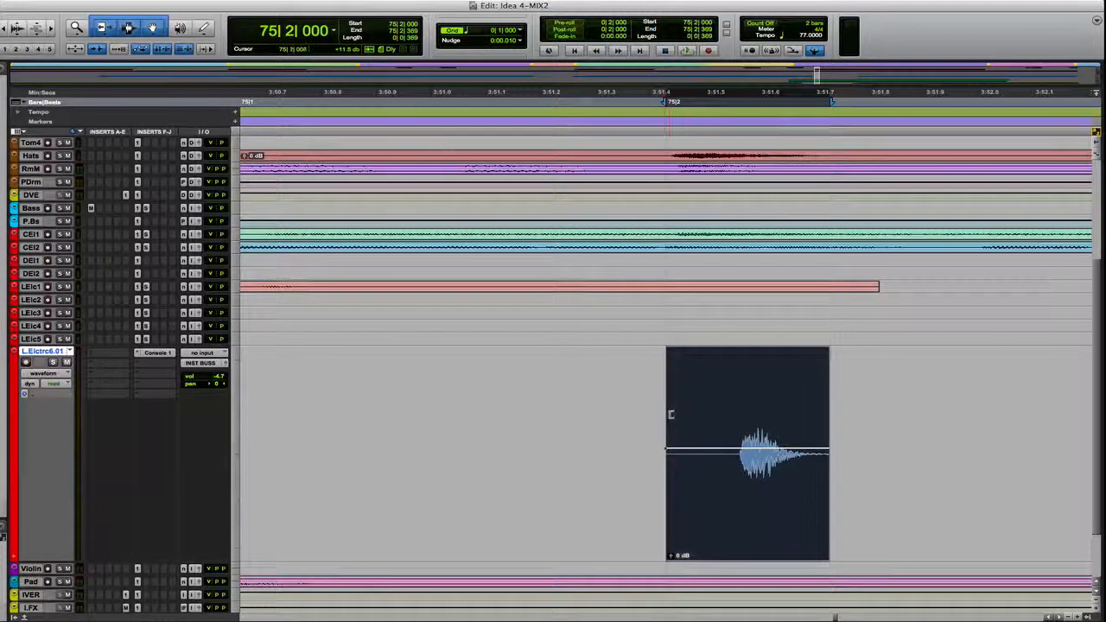
click(661, 420)
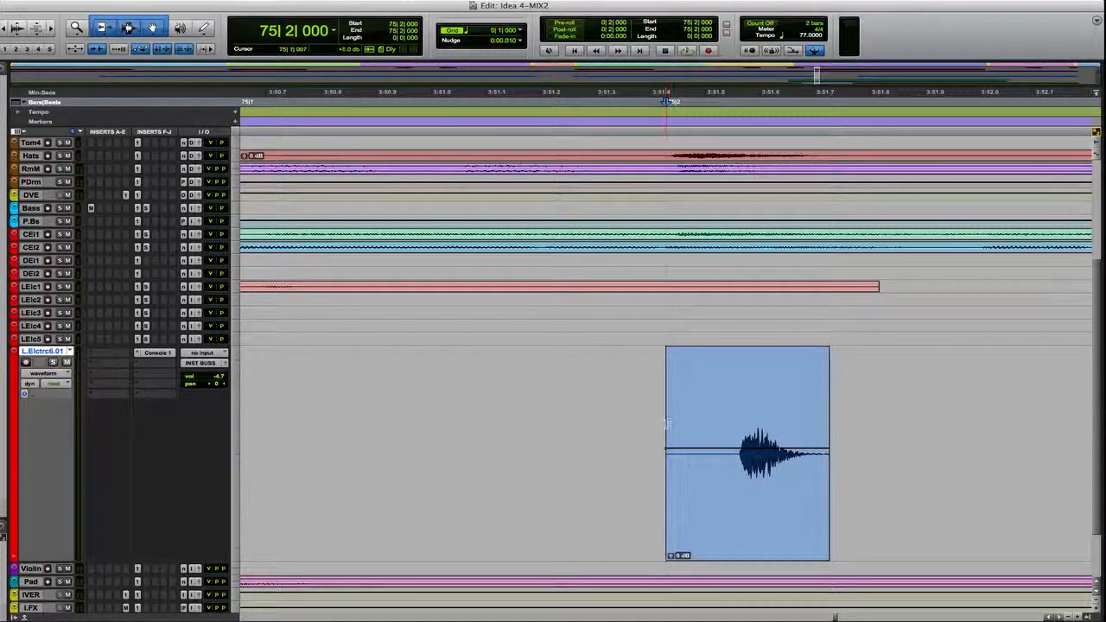
click(731, 430)
drag(736, 430, 738, 432)
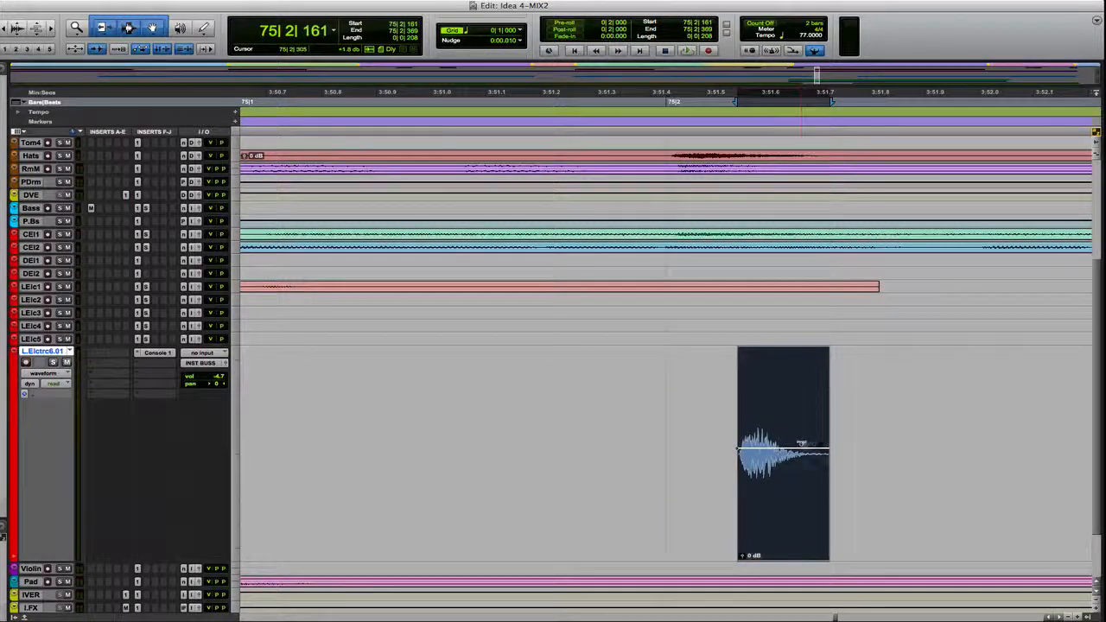
click(824, 435)
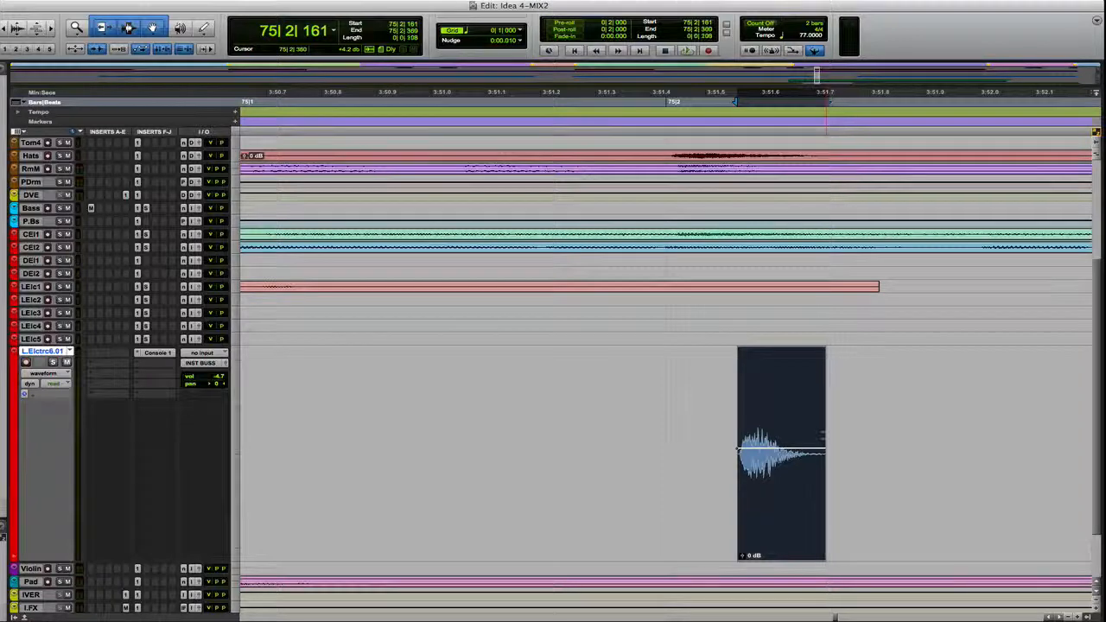
click(839, 432)
click(778, 503)
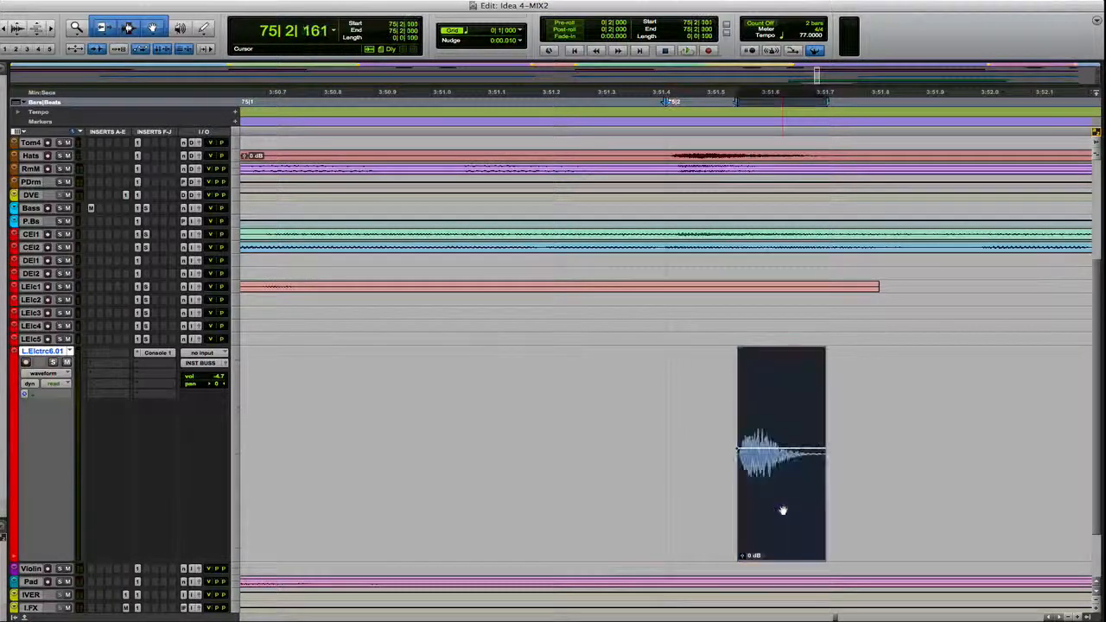
- Open the TSAR-1 Reverb as an AudioSuite effect for the selected note clip and point out its Reverse option
click(204, 1)
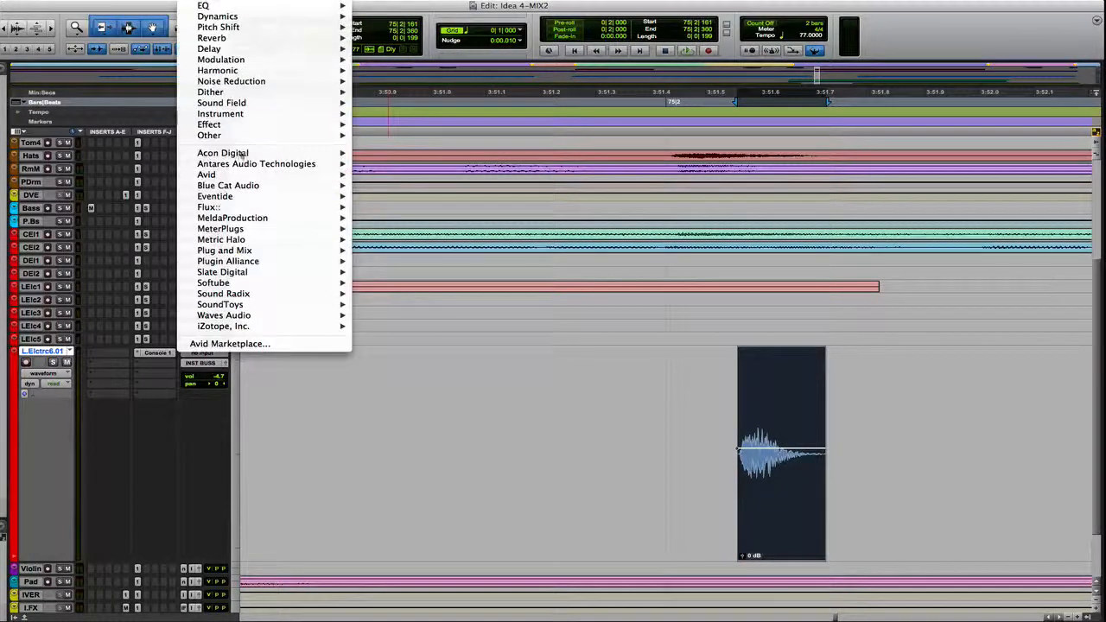
mouse_move(228, 138)
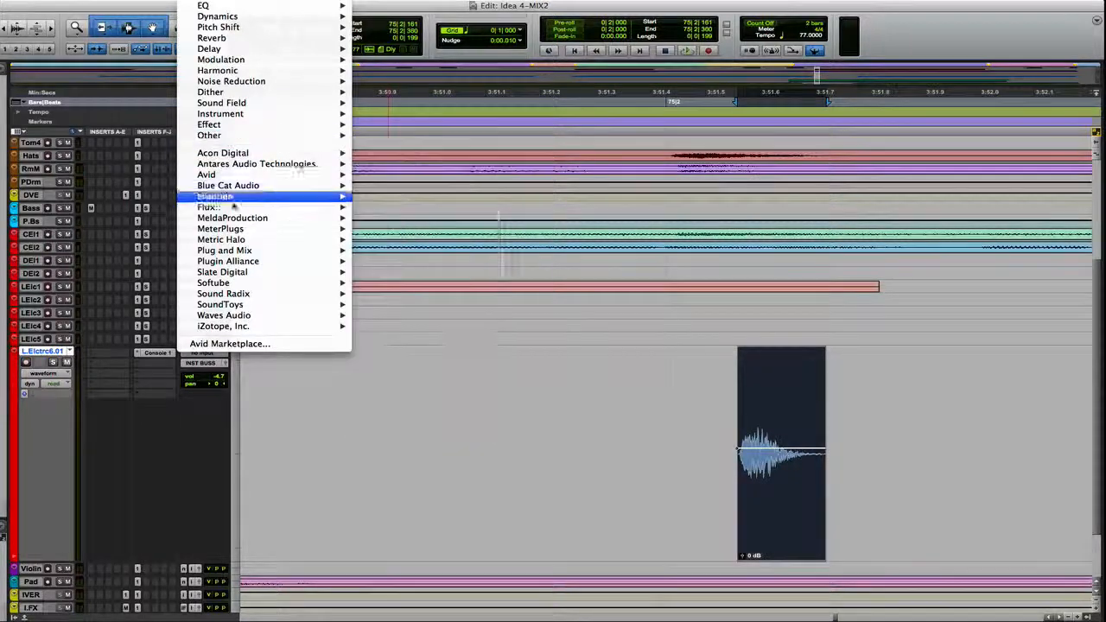
mouse_move(235, 72)
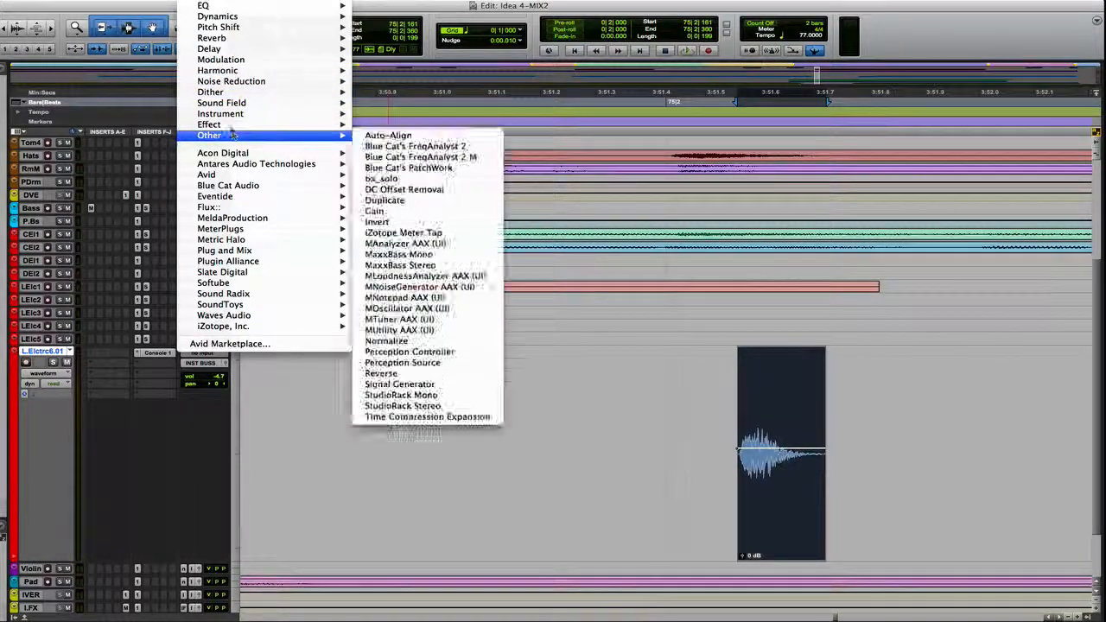
mouse_move(251, 38)
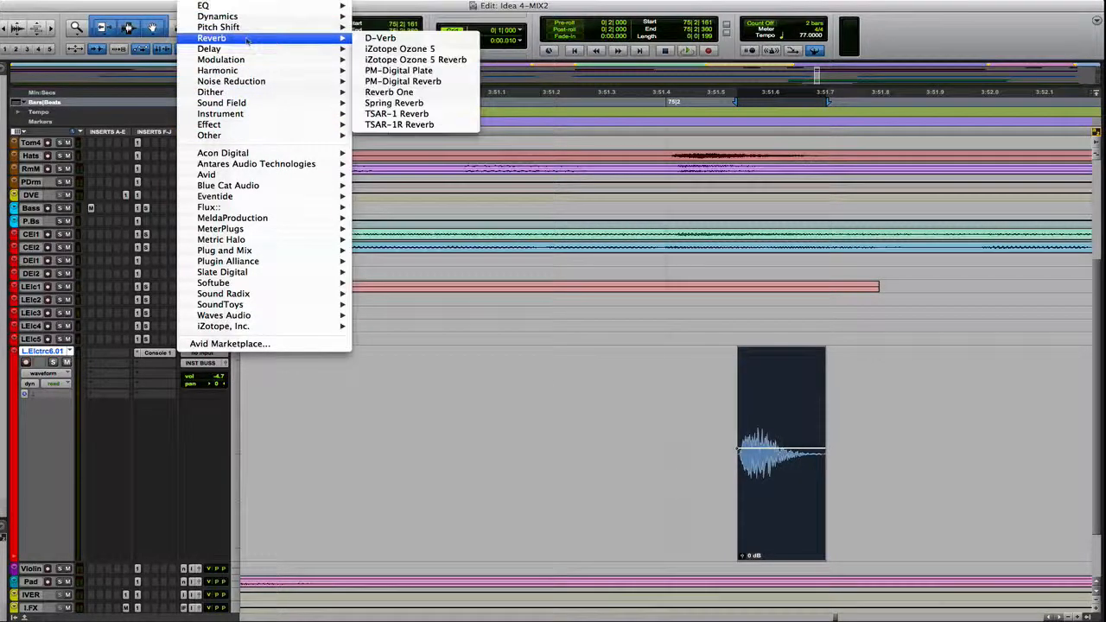
click(397, 113)
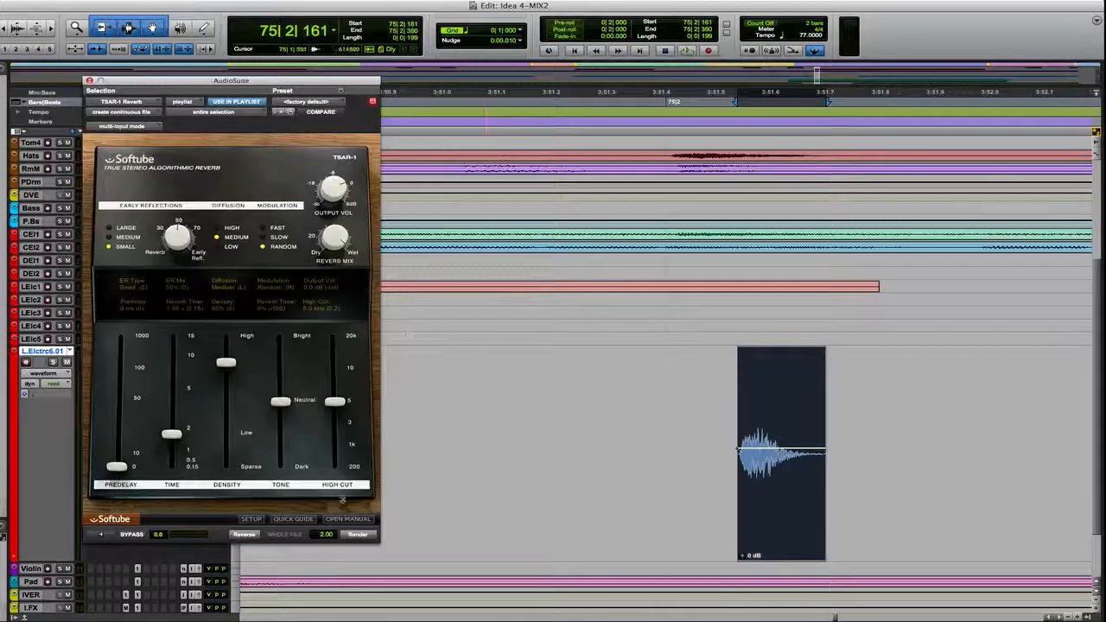
click(247, 535)
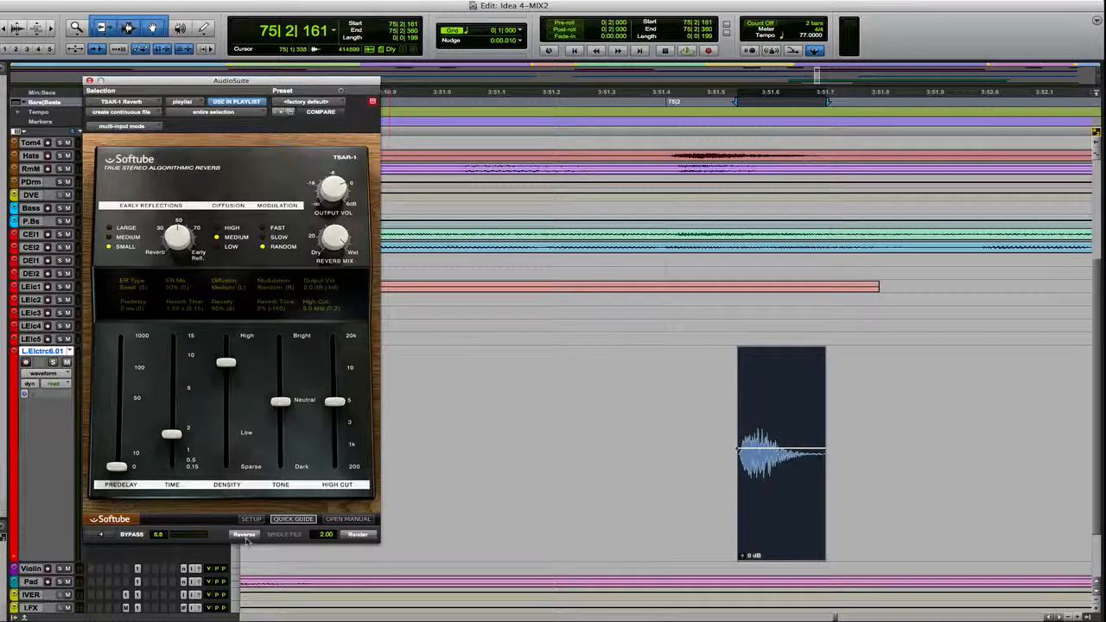
- Extend the start of the note clip back to 75|1|421 and select the whole clip
click(740, 445)
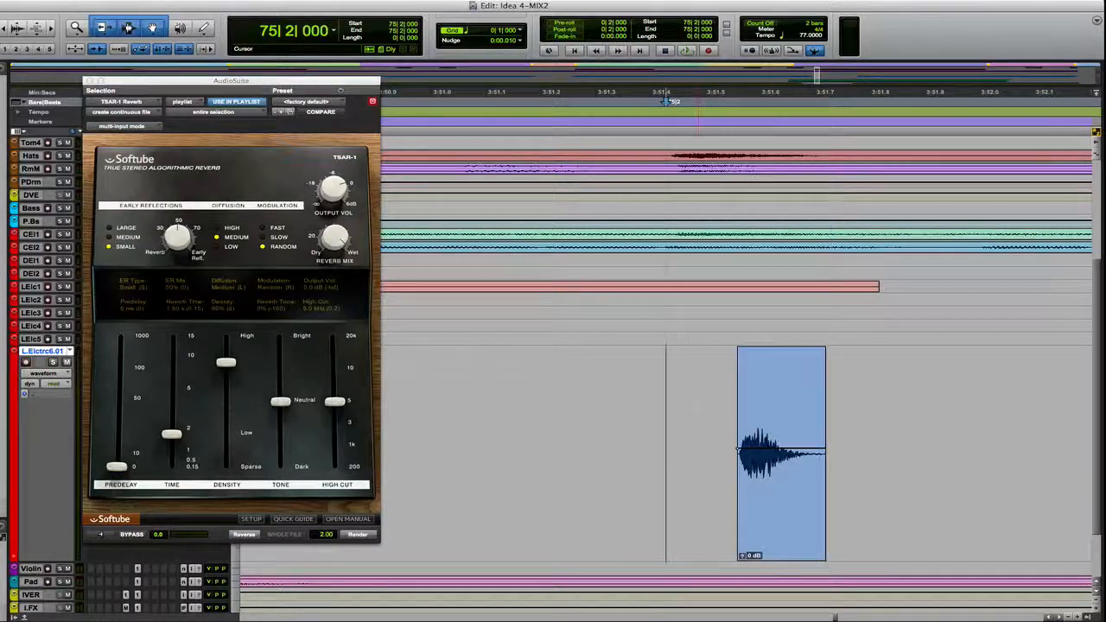
drag(740, 424, 427, 437)
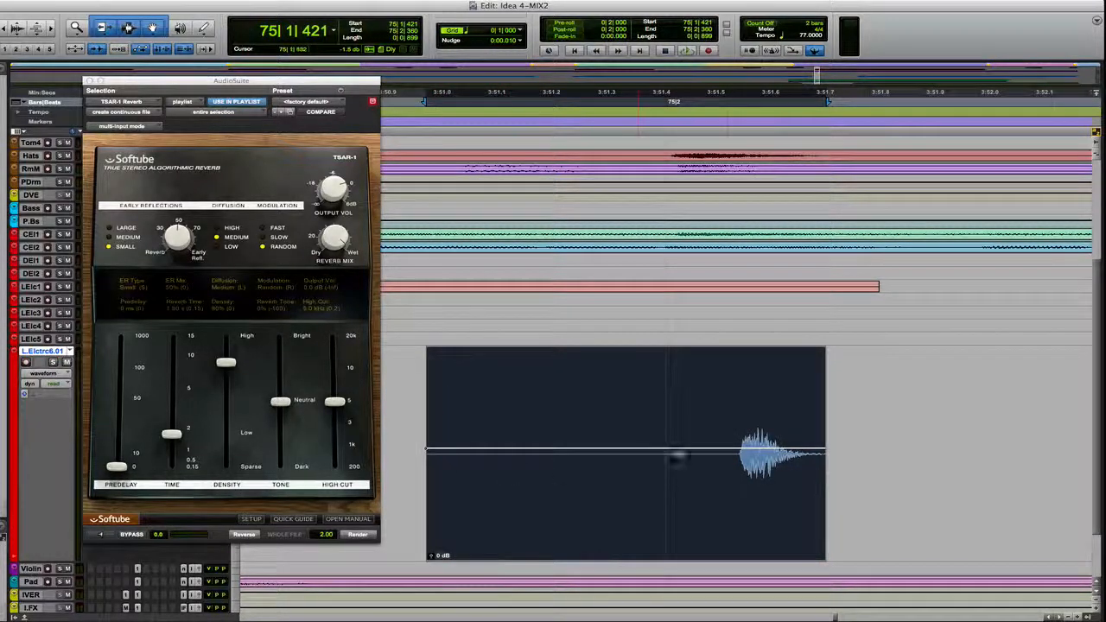
click(604, 337)
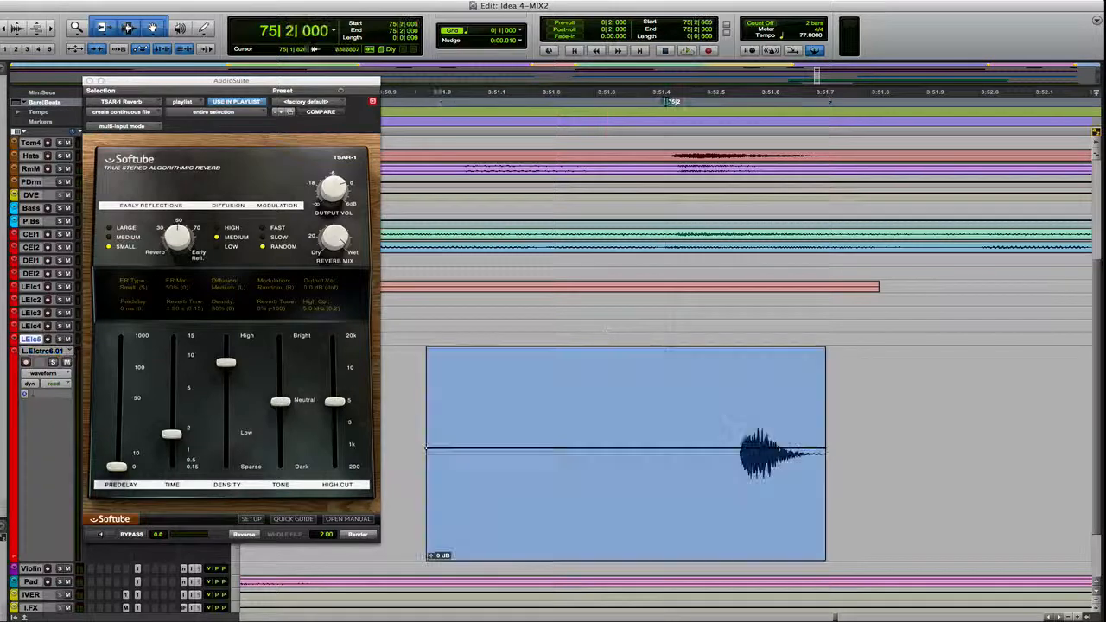
click(684, 513)
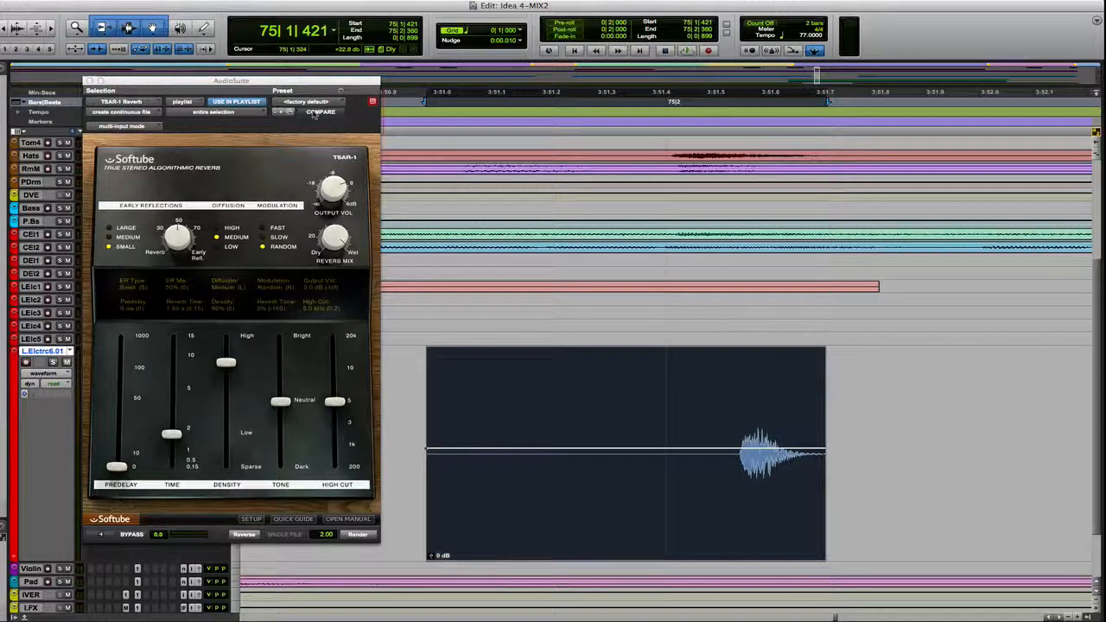
- Load the Modern Guitar Hall preset in the AudioSuite TSAR-1 Reverb
click(340, 97)
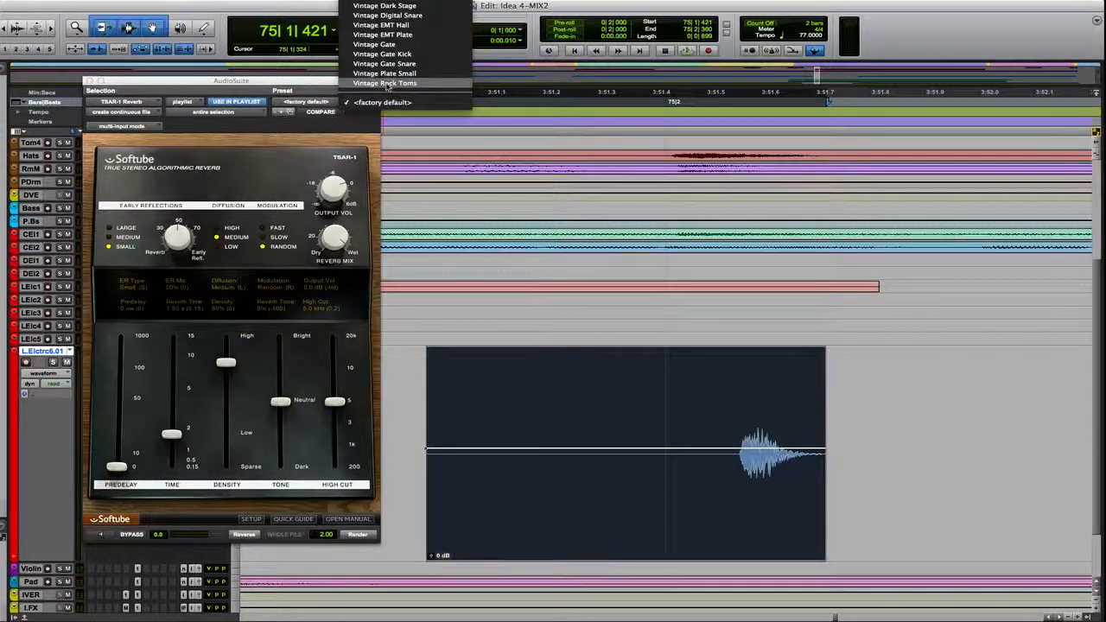
scroll(418, 90, up, 6)
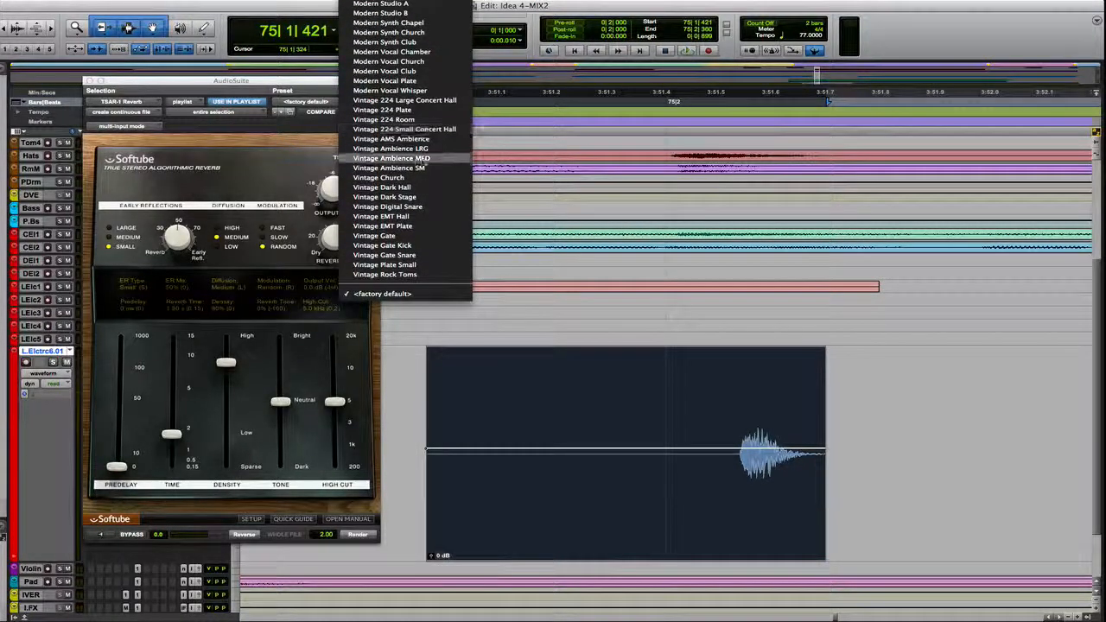
scroll(420, 128, up, 5)
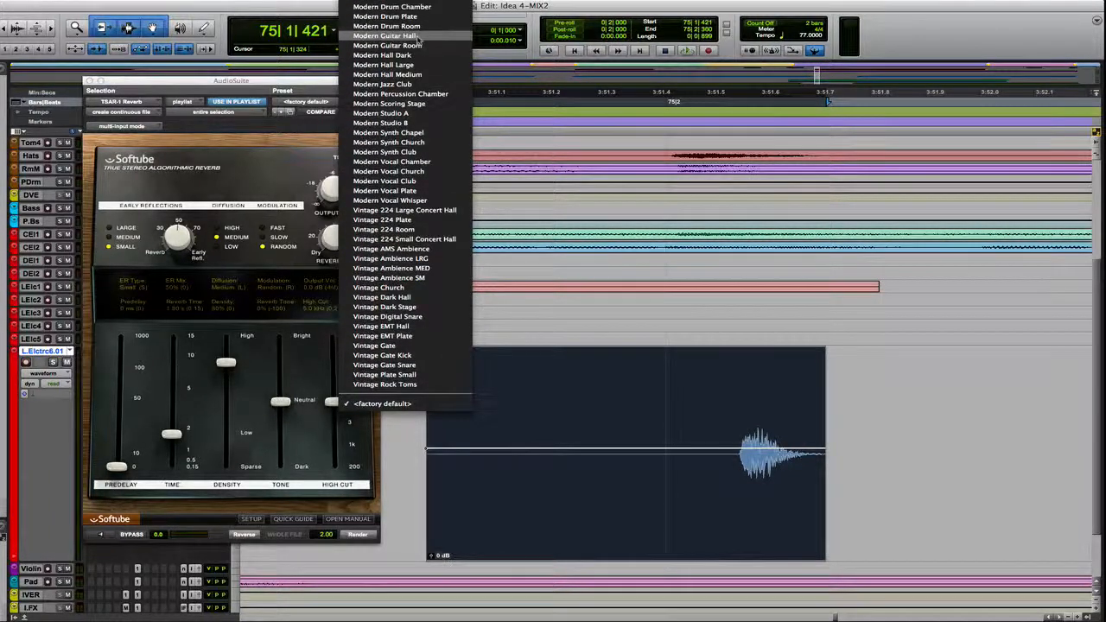
click(406, 39)
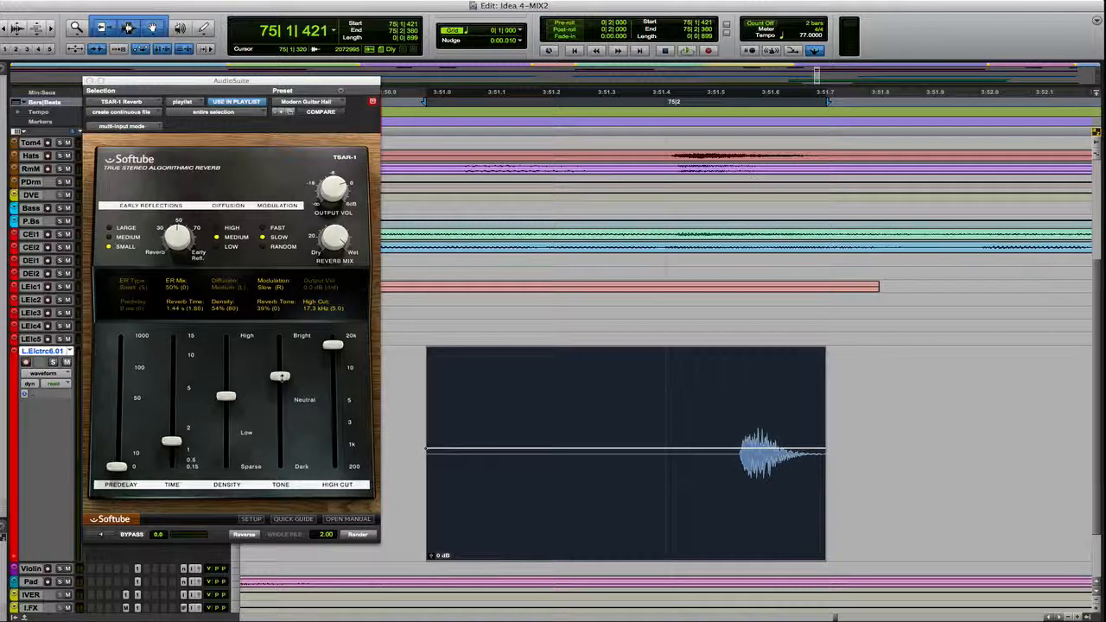
- Set the early reflections mix to 0%, reverb tone to 37% and high cut to 18.3 kHz, and preview the reverb
drag(182, 239, 185, 337)
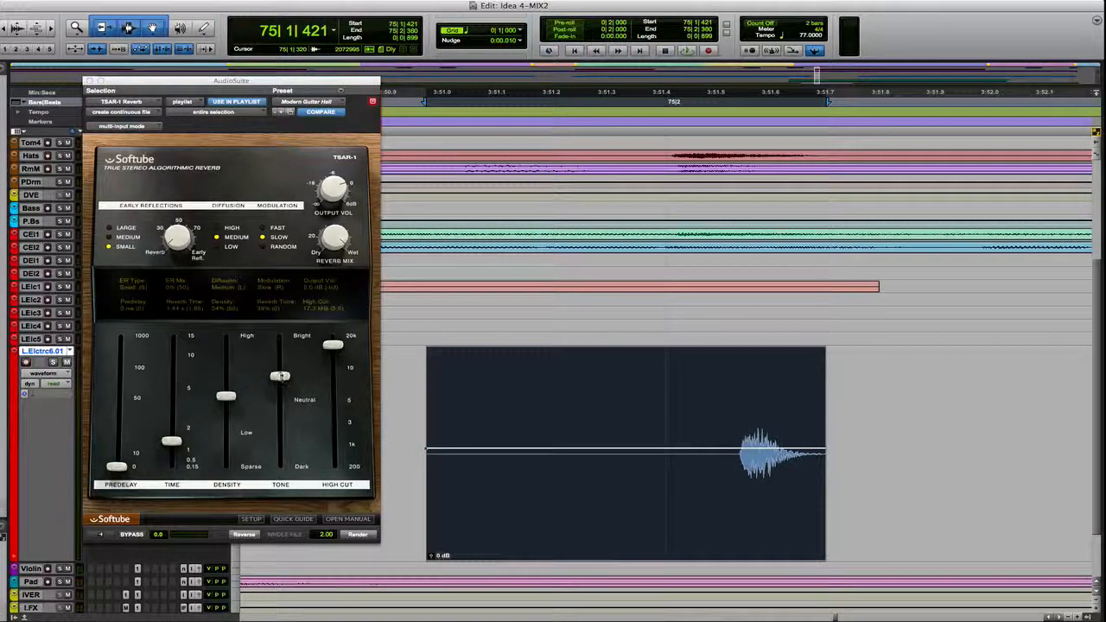
drag(278, 375, 279, 376)
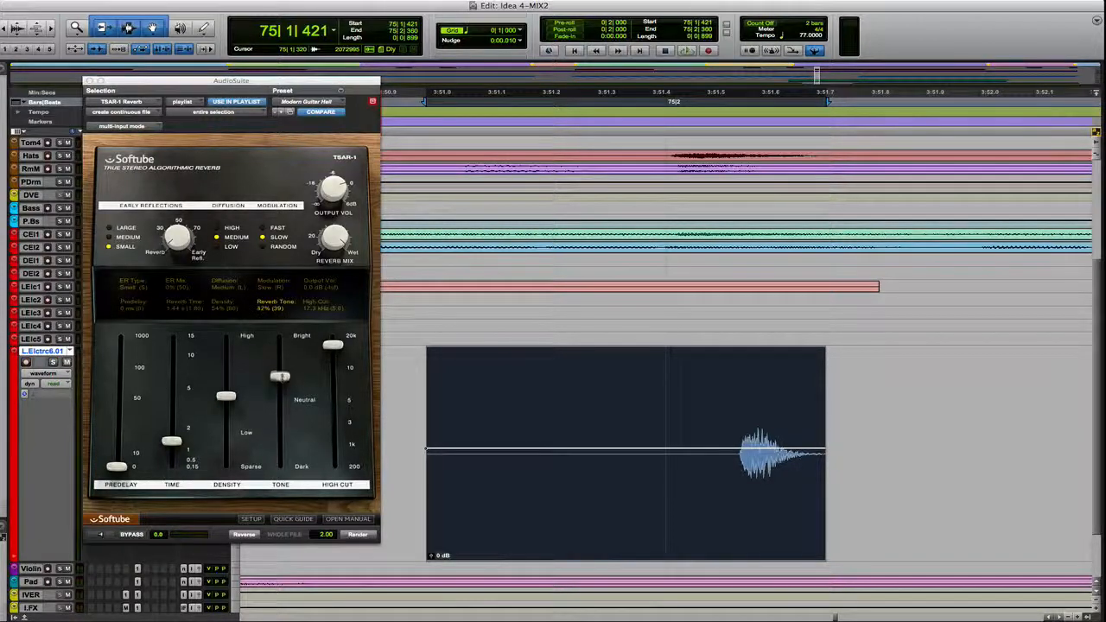
drag(333, 345, 331, 345)
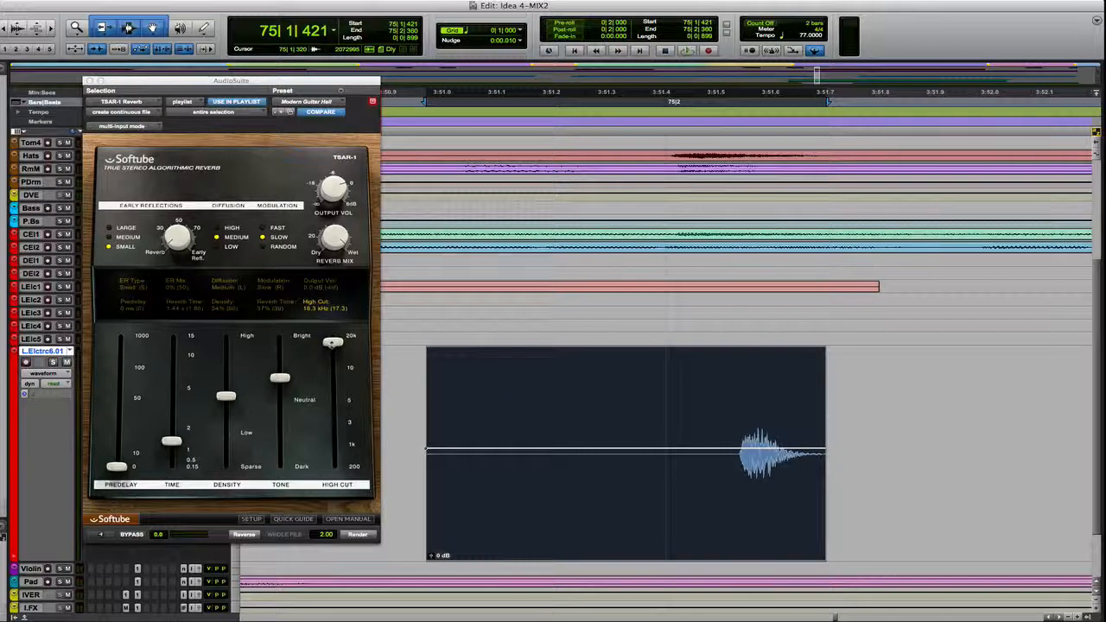
click(101, 534)
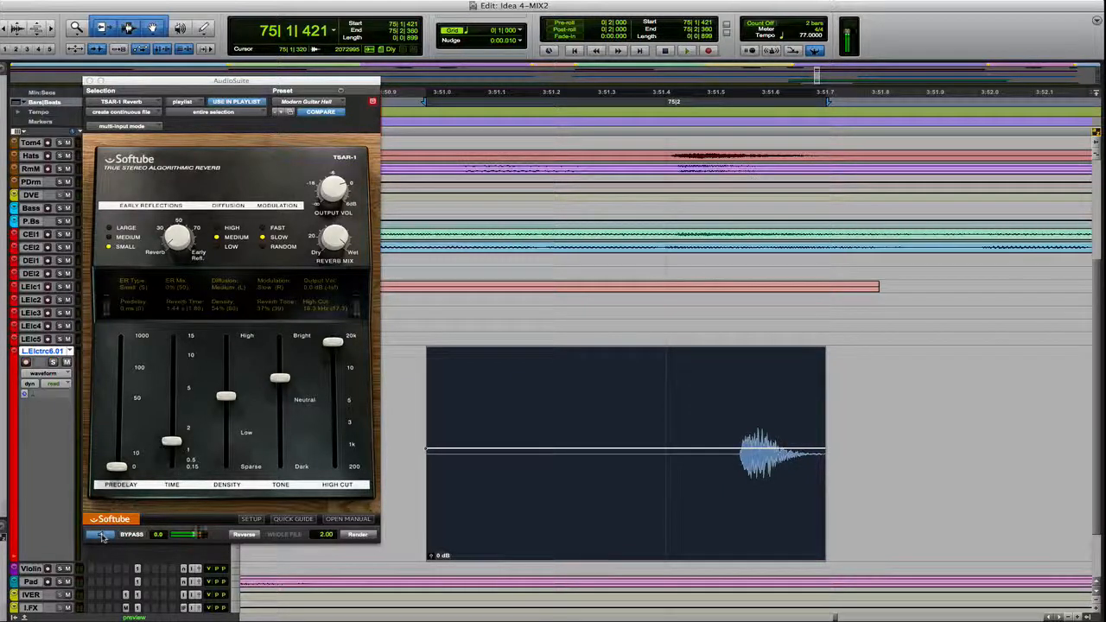
click(101, 535)
- Extend the end of the clip to 75|3|000 to include the second guitar note and select the whole clip
click(759, 447)
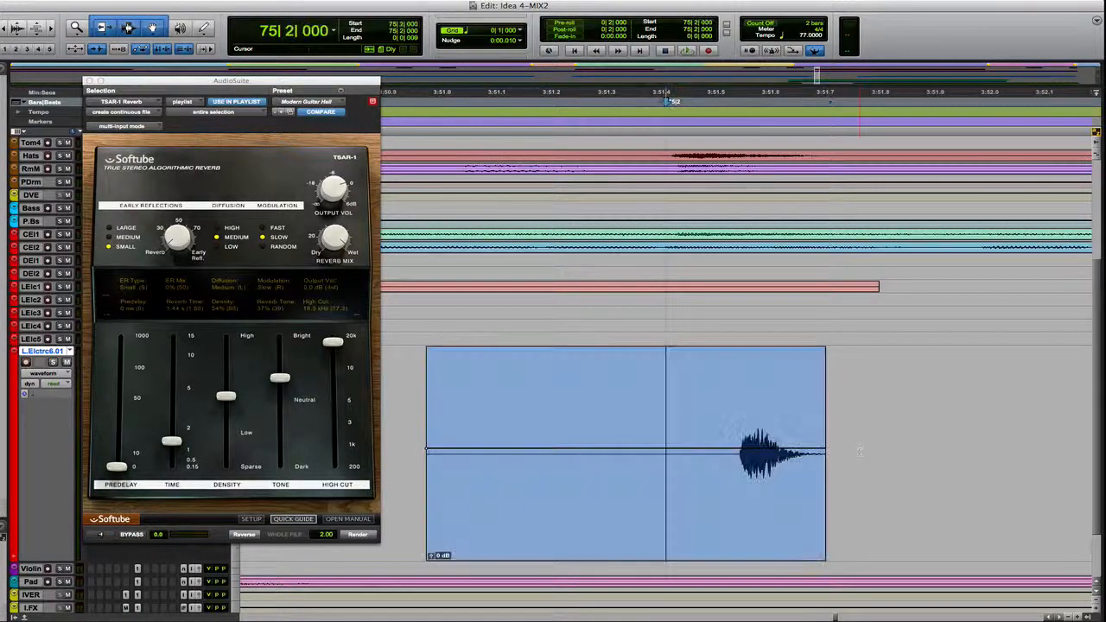
drag(821, 457, 985, 467)
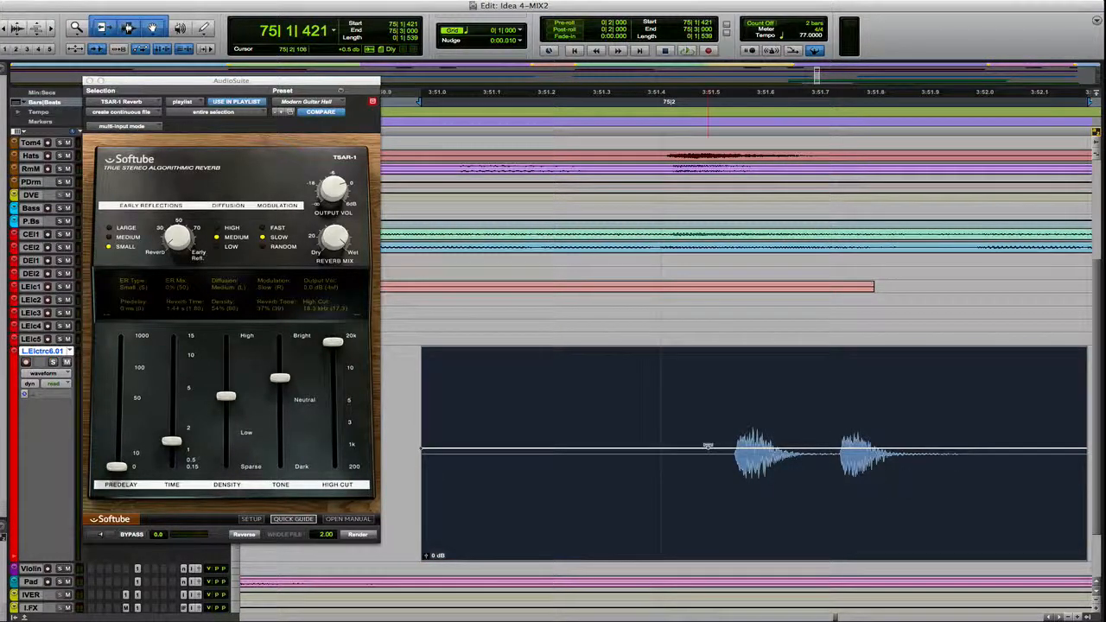
click(730, 400)
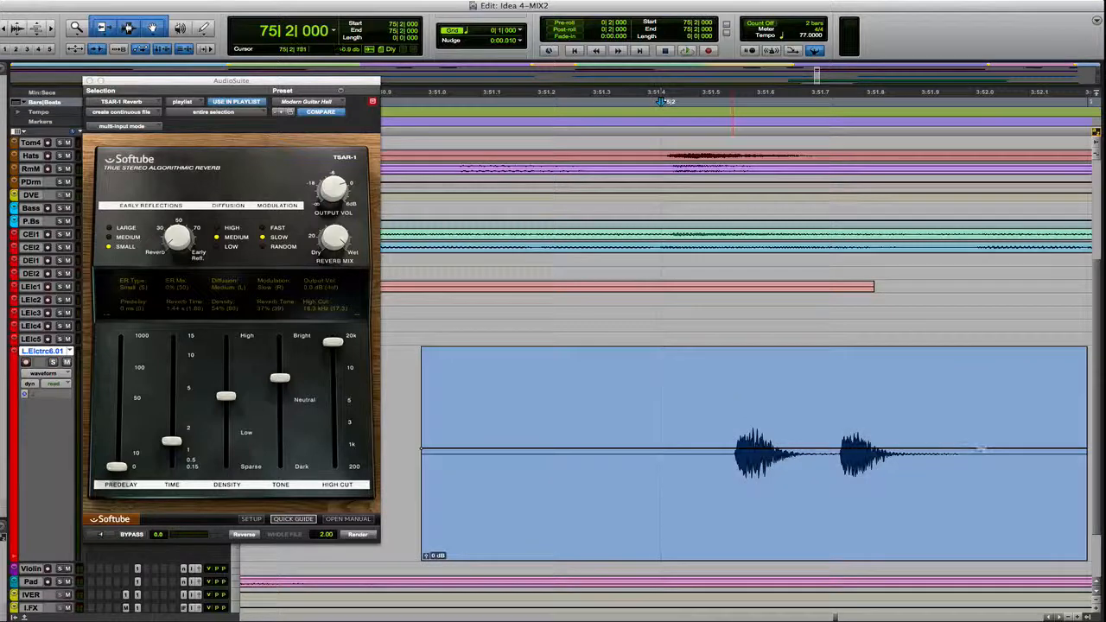
click(1073, 463)
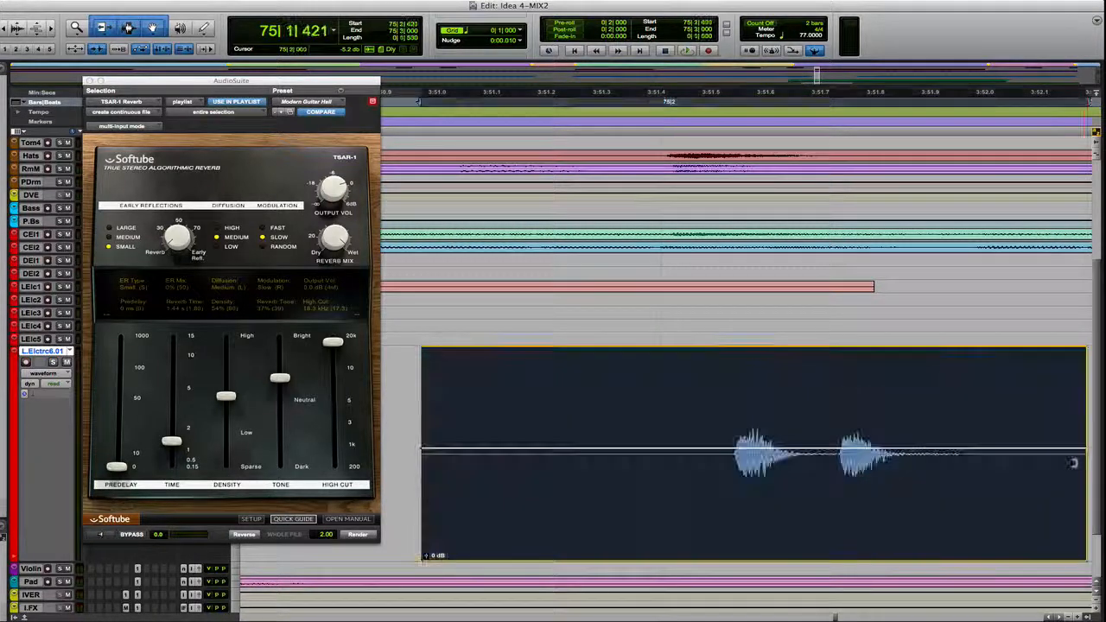
- Trim the clip's end to 75|2|345 after the first note and preview the reverb with its tone set to 40%
drag(1073, 463, 813, 453)
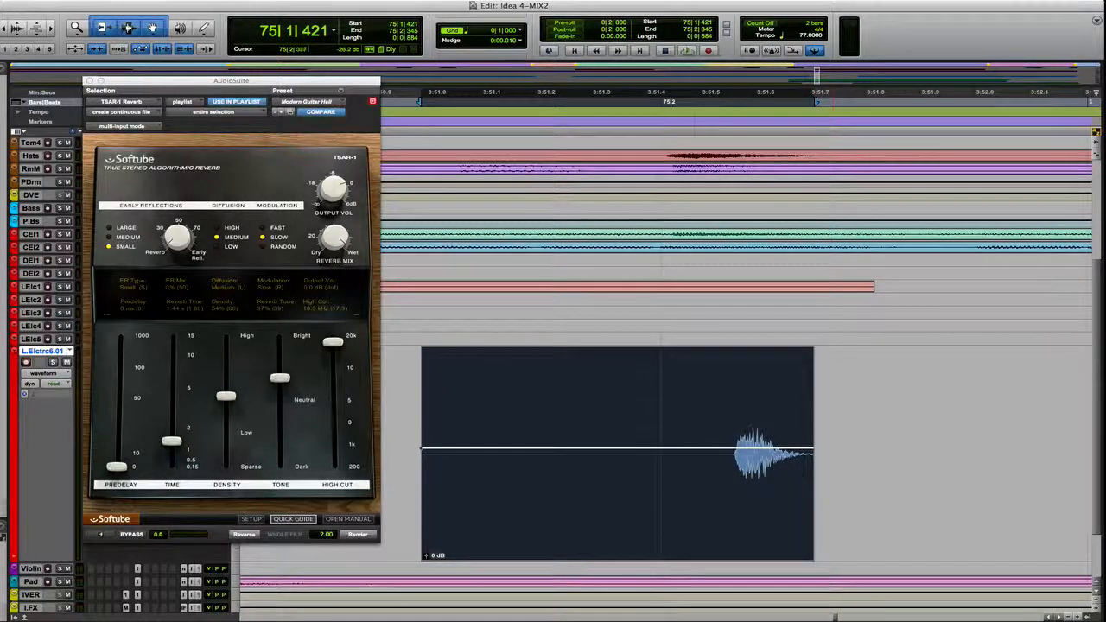
click(659, 339)
click(660, 368)
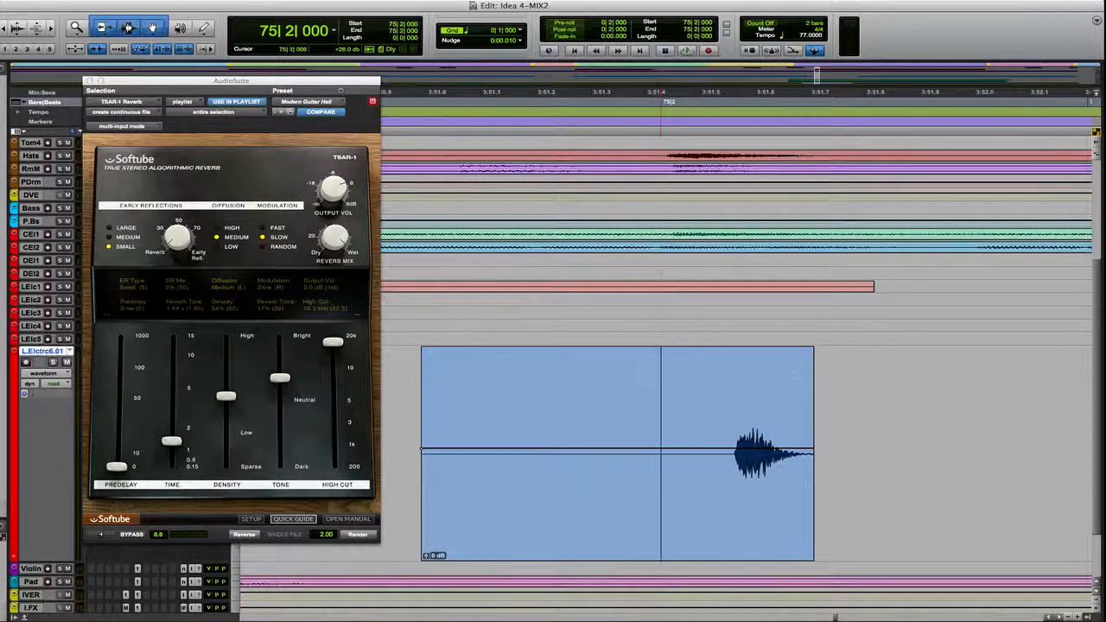
drag(814, 376, 1085, 388)
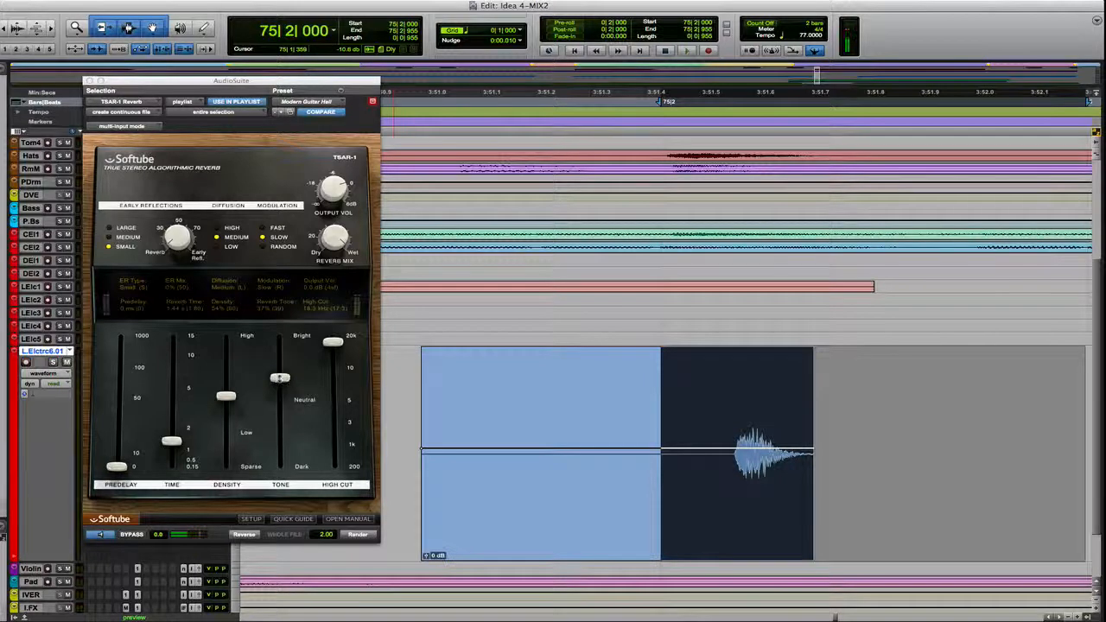
mouse_move(279, 378)
mouse_down()
mouse_move(283, 340)
mouse_move(279, 399)
mouse_move(280, 380)
mouse_up()
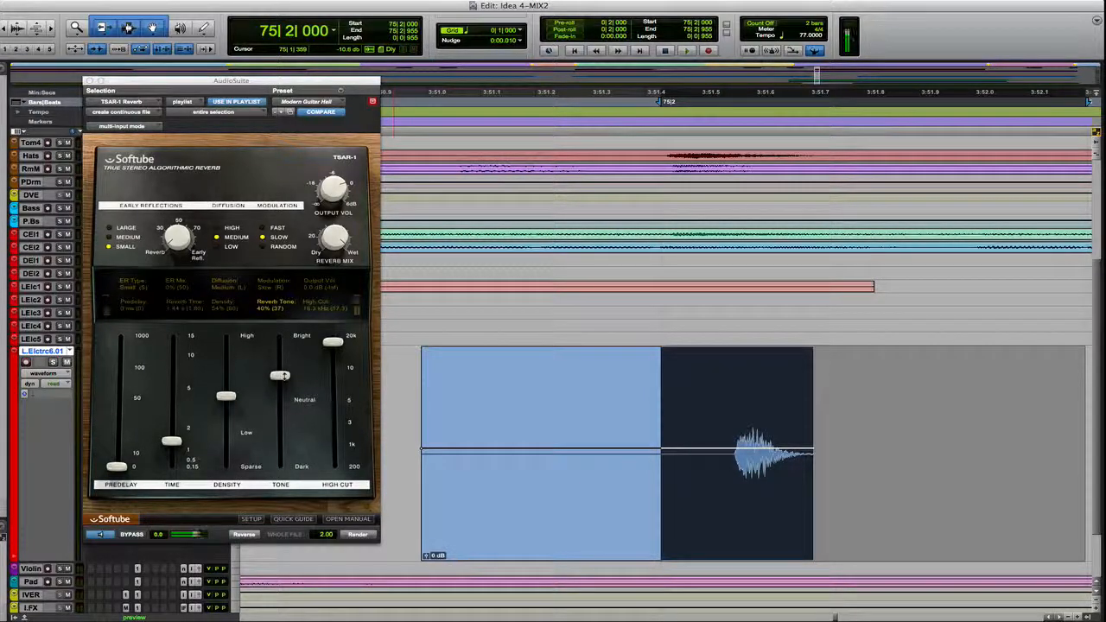
key(space)
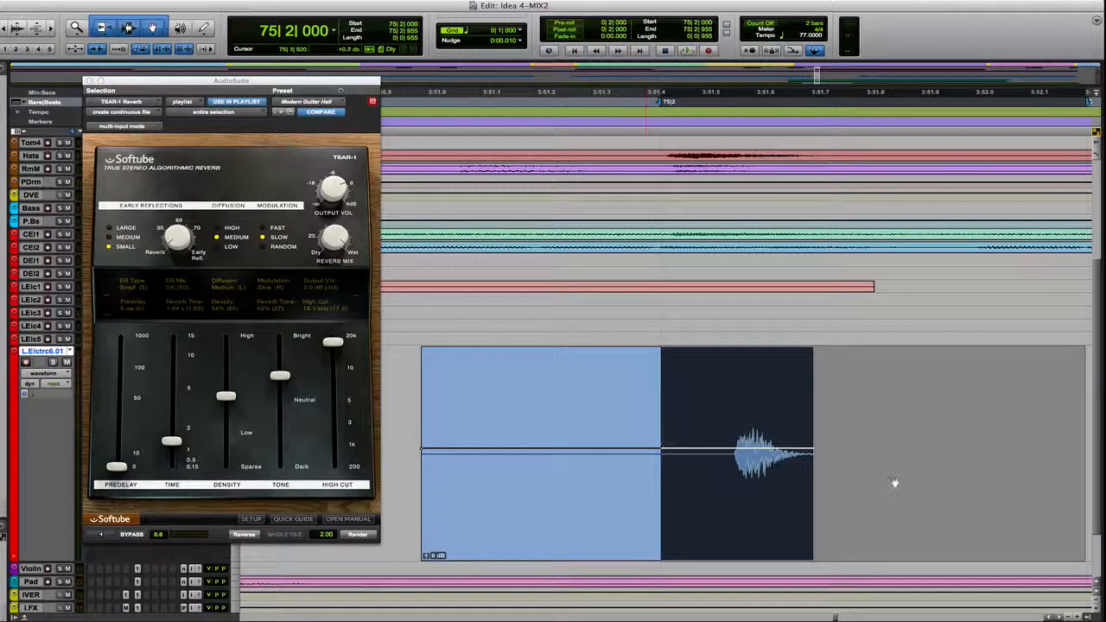
- Select the whole clip and render it as a reversed TSAR-1 reverb
click(894, 482)
click(672, 528)
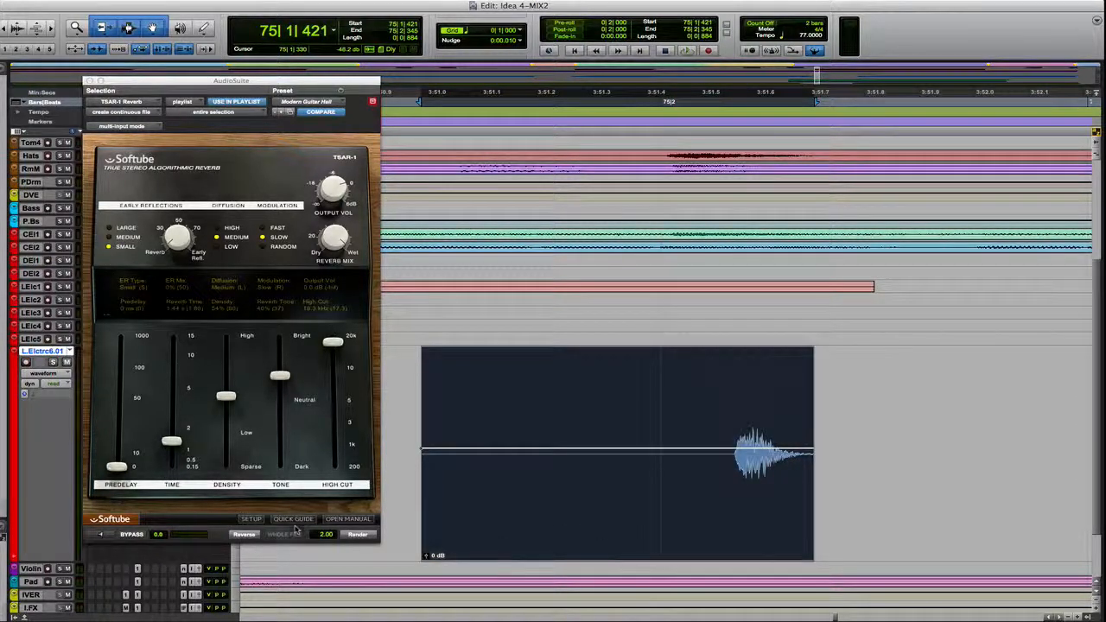
click(244, 535)
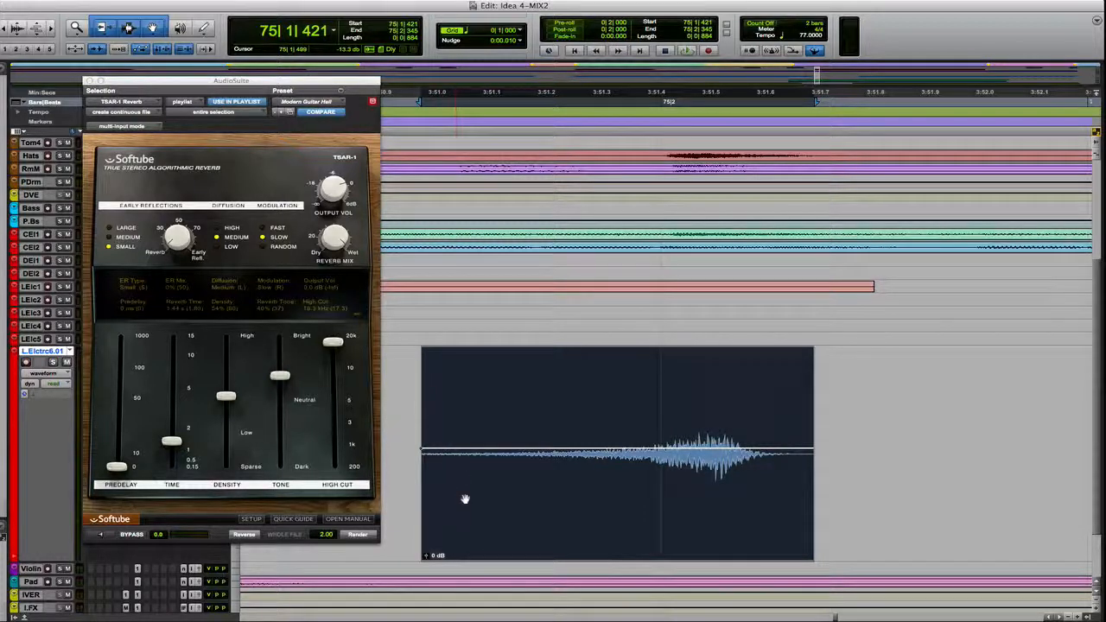
- Solo the L.Electric 6 track and play back the rendered reverse reverb swell
key(space)
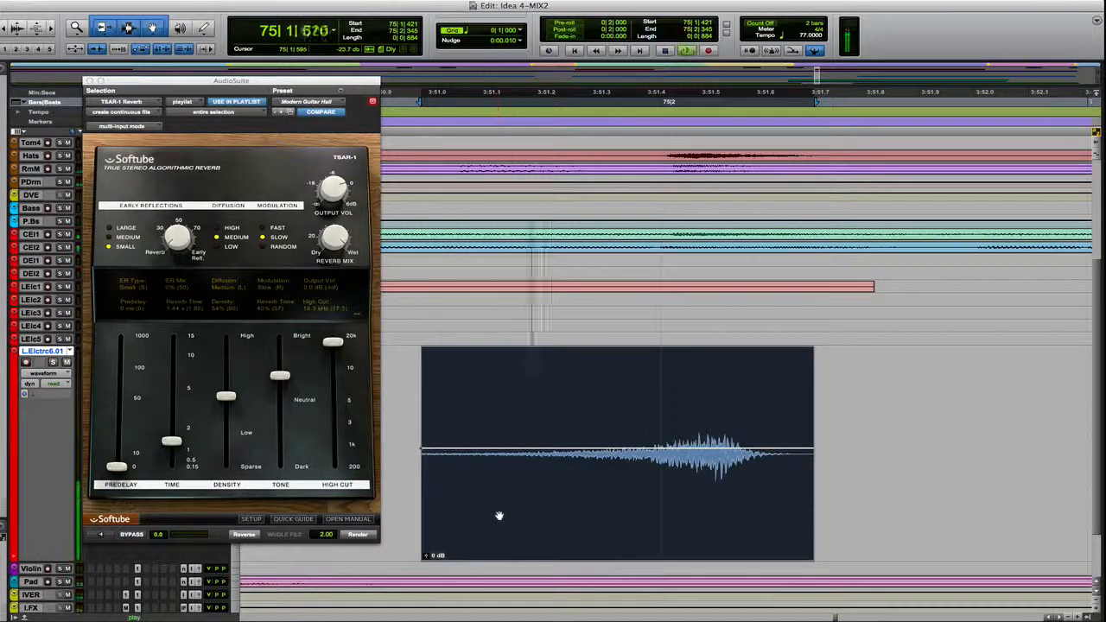
key(space)
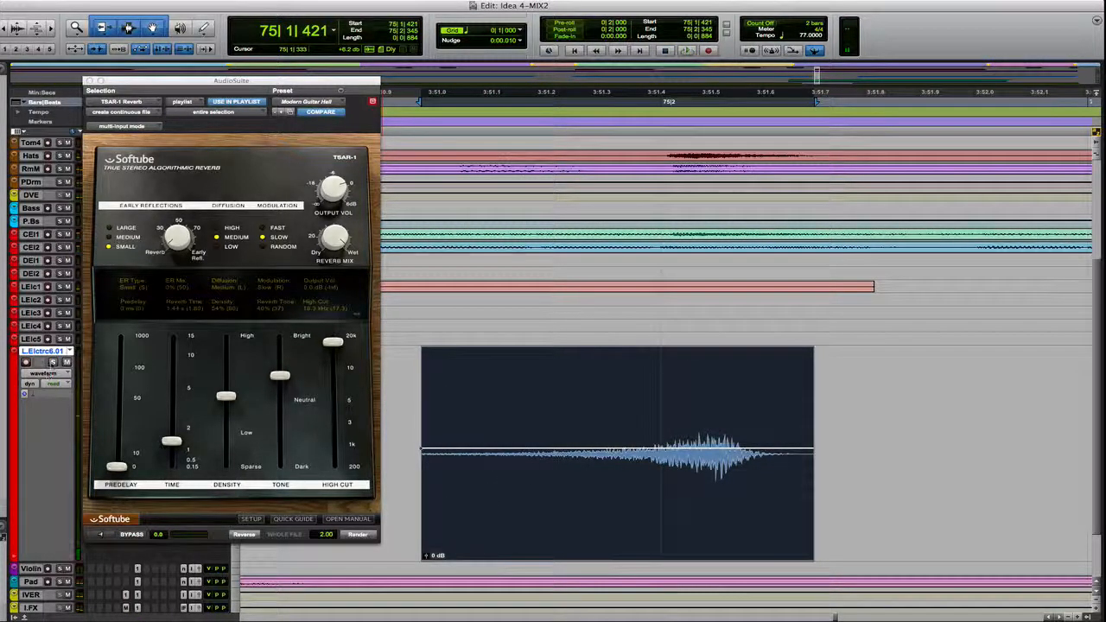
click(53, 362)
key(space)
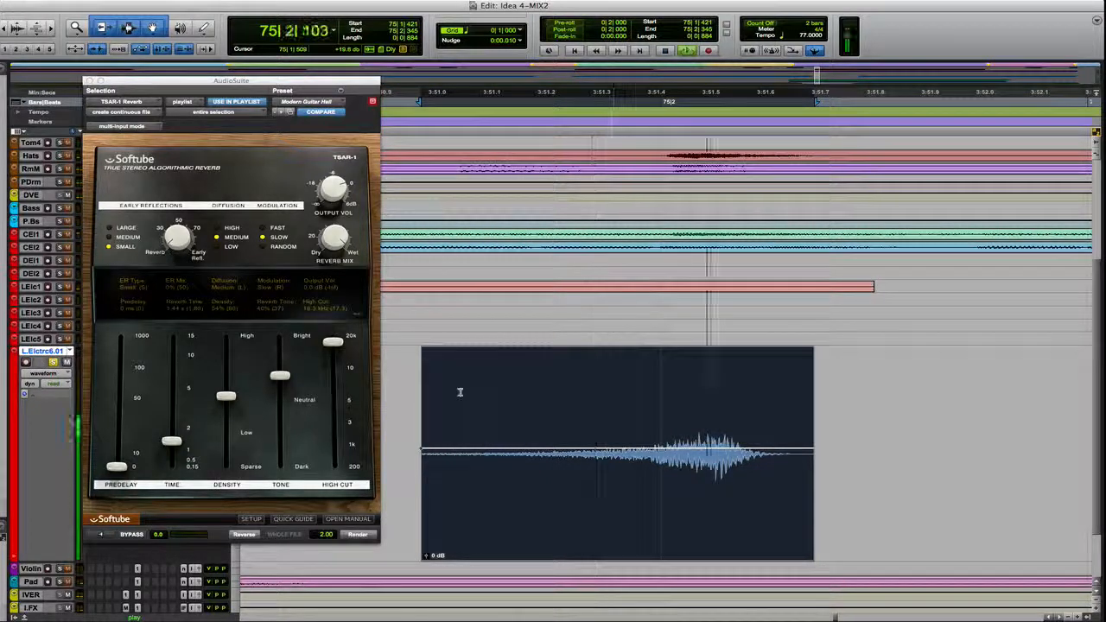
key(space)
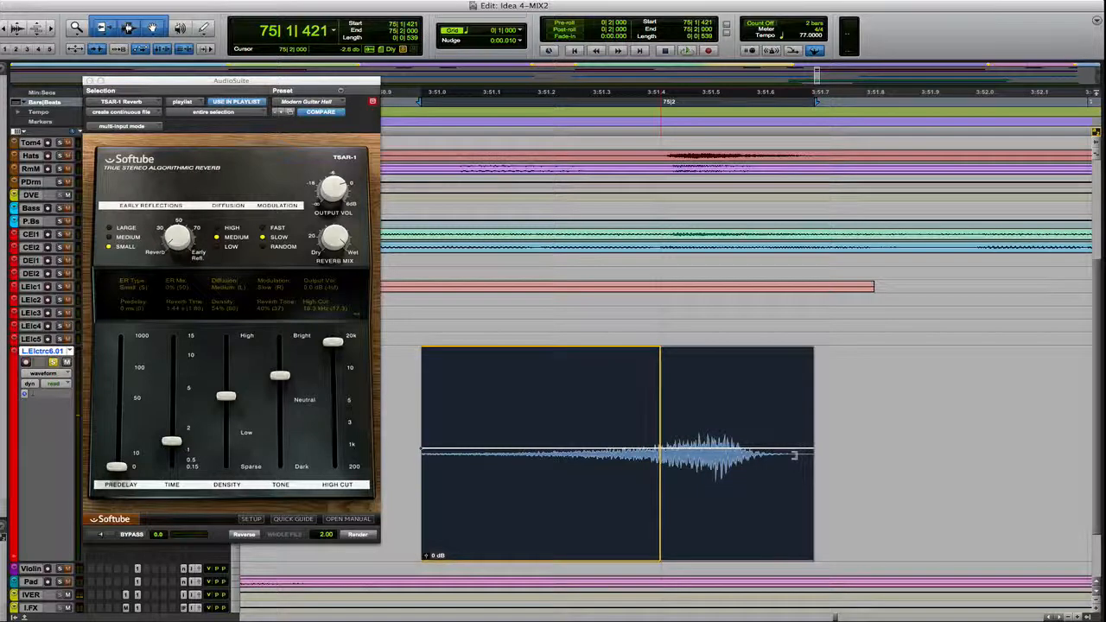
- Trim the reverse reverb clip's end back to the swell's peak and move the clip to 77|1|307, directly before the guitar note
drag(799, 453, 726, 451)
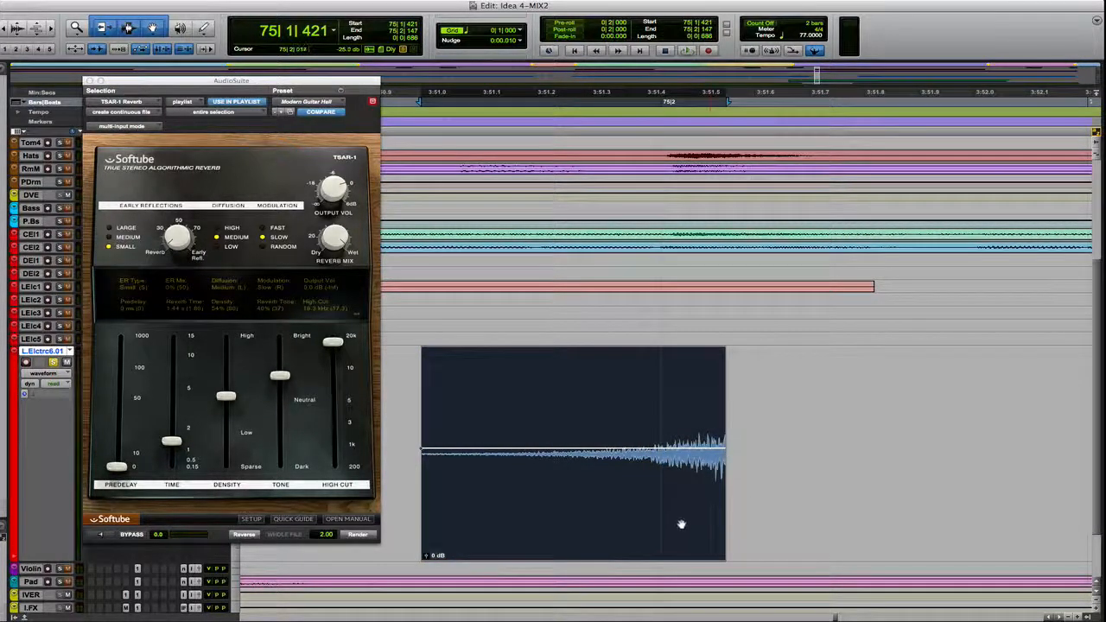
drag(667, 525, 1002, 510)
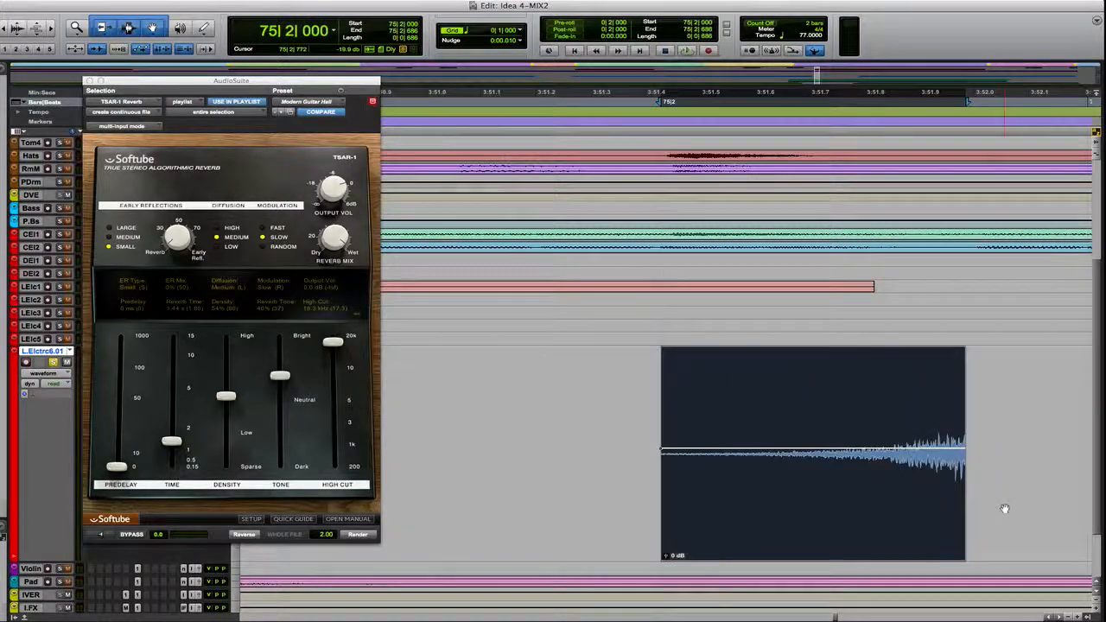
key(super+bracketleft)
key(super+bracketleft)
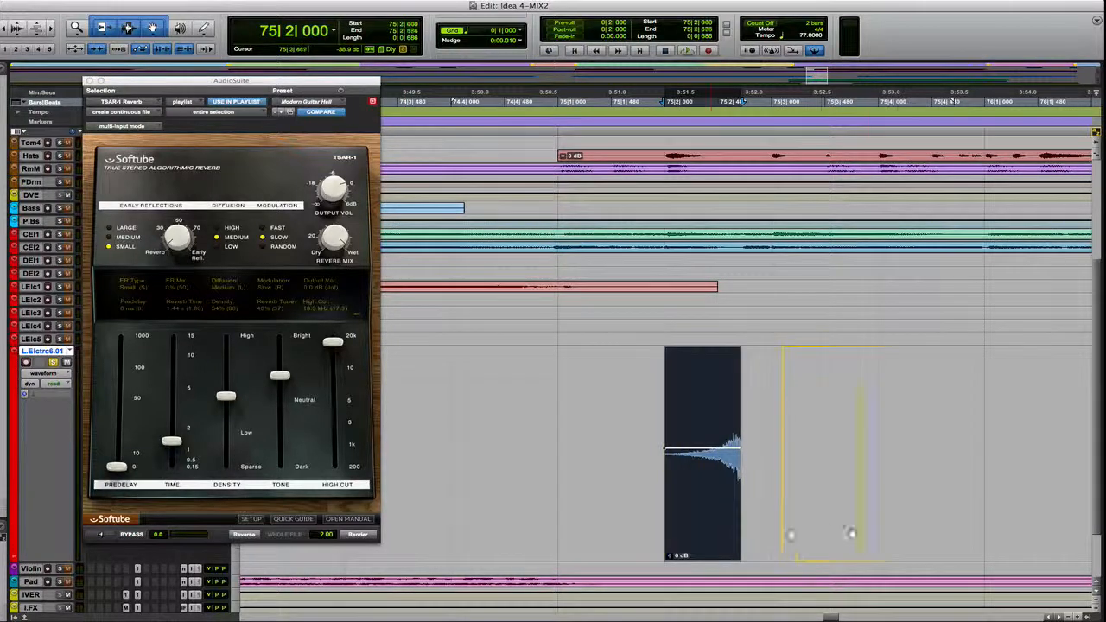
drag(851, 533, 765, 514)
key(t)
key(t)
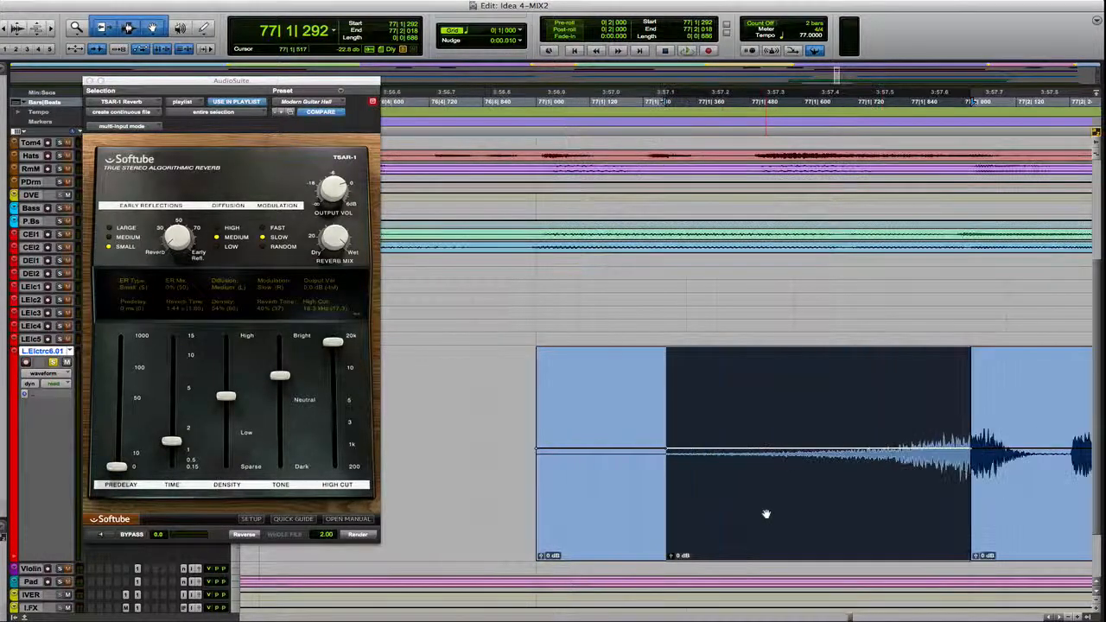
drag(782, 527, 790, 527)
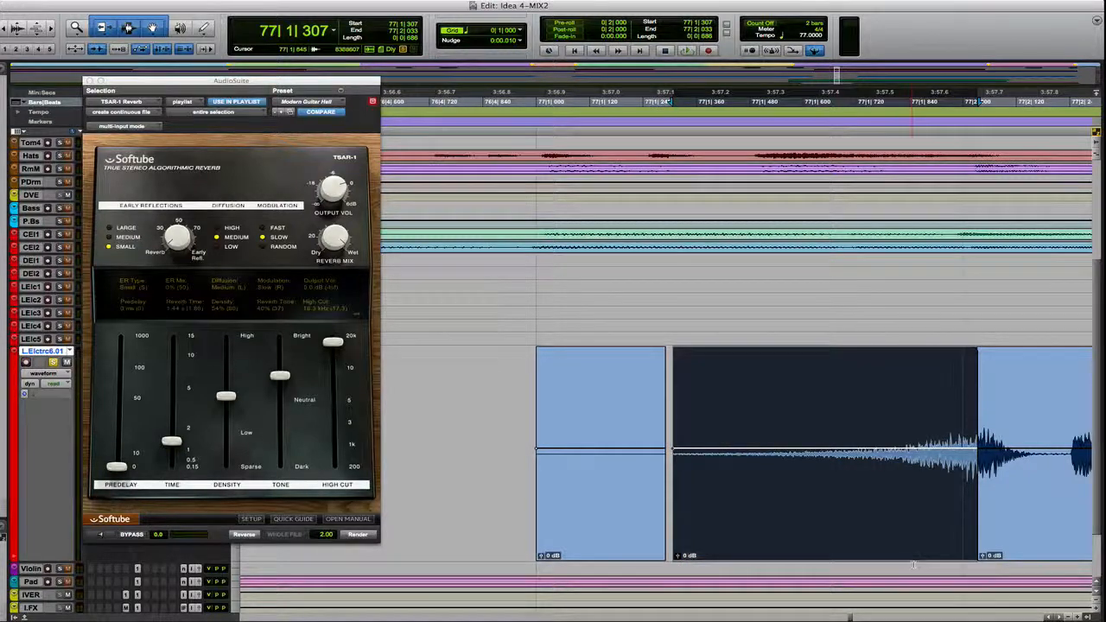
- Add a short crossfade between the swell and the guitar clip and a short fade-in from 77|1|307 to 77|1|323
drag(979, 552, 975, 550)
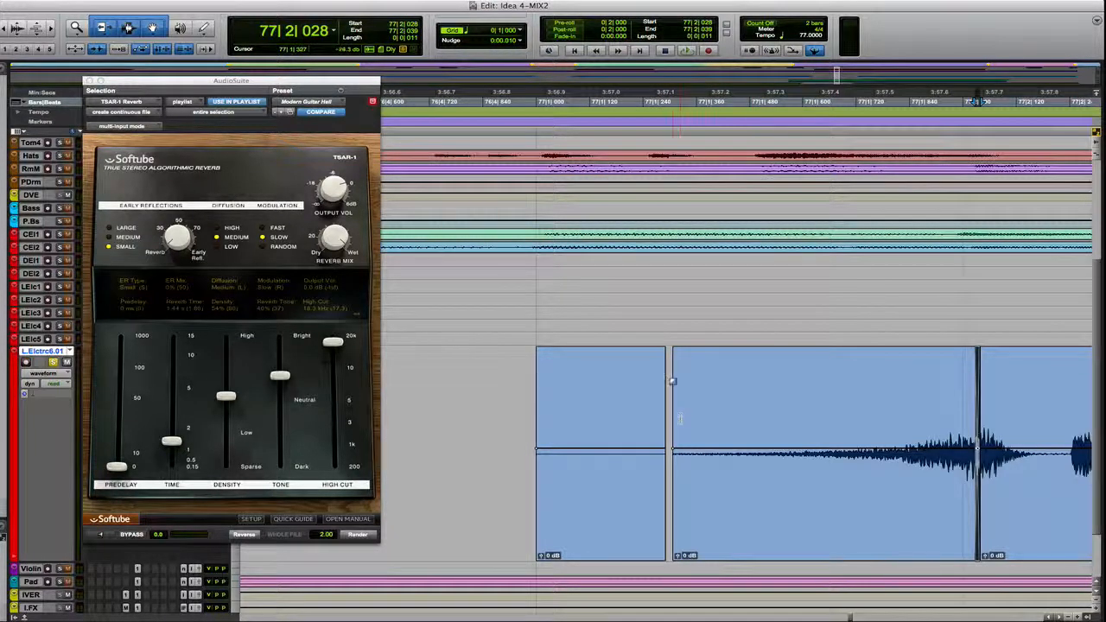
drag(673, 379, 680, 380)
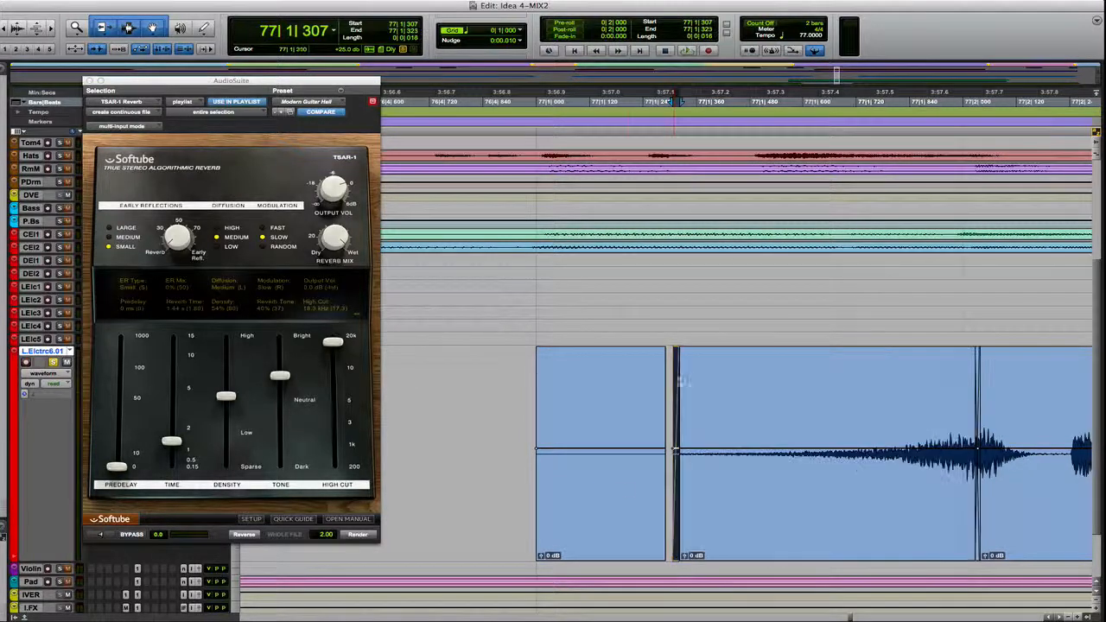
- Delete the leftover silent clip at 77|1|000 and play back the lead-in with the guitar notes
click(619, 508)
key(Delete)
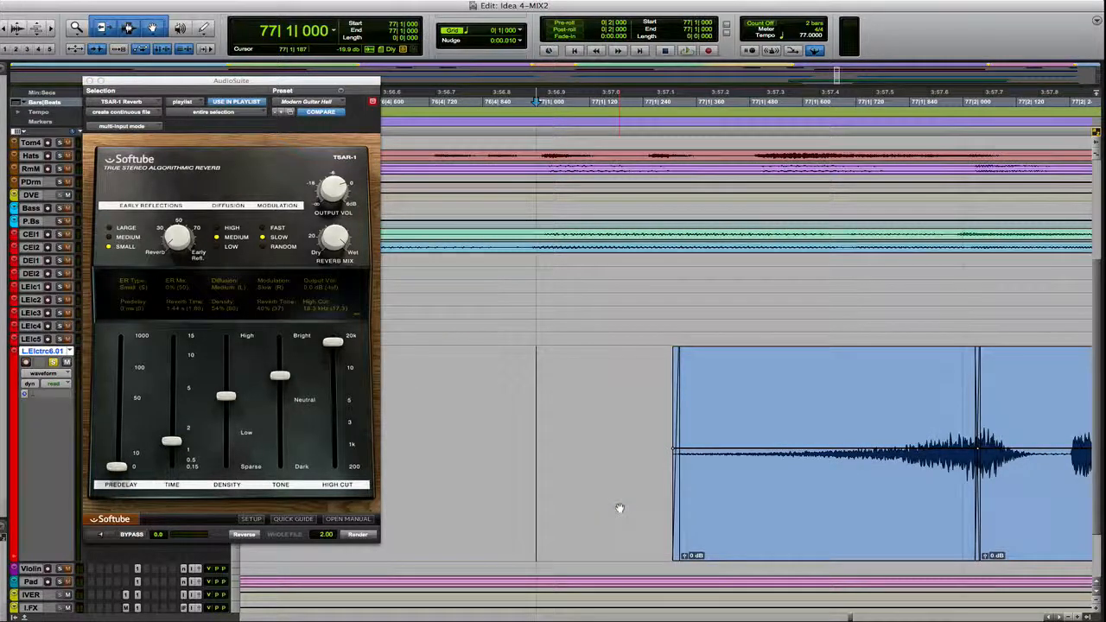
key(space)
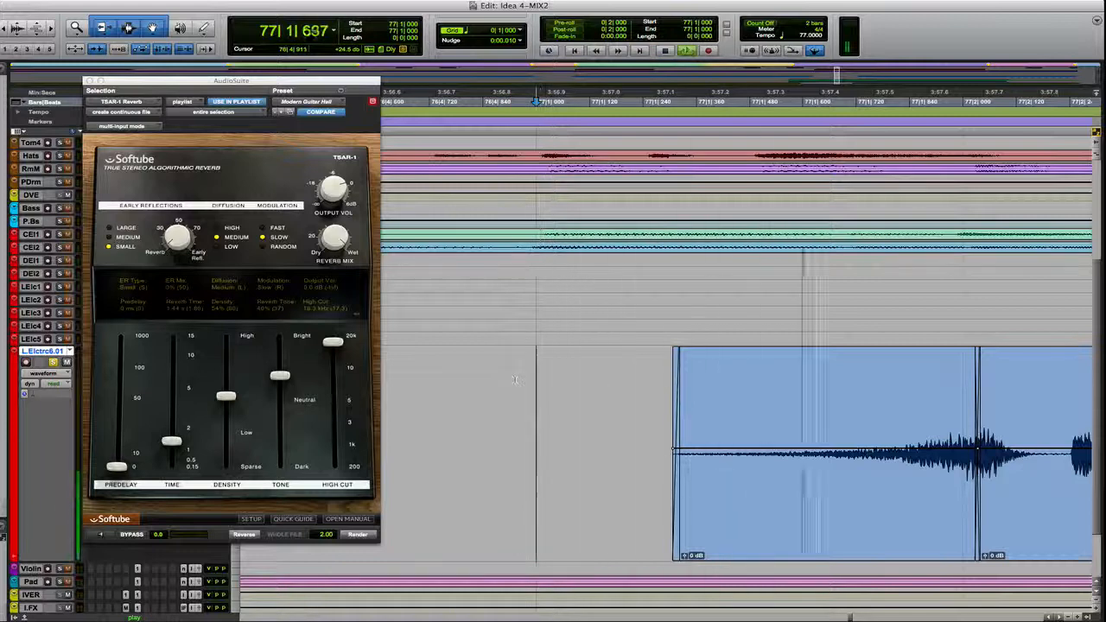
key(space)
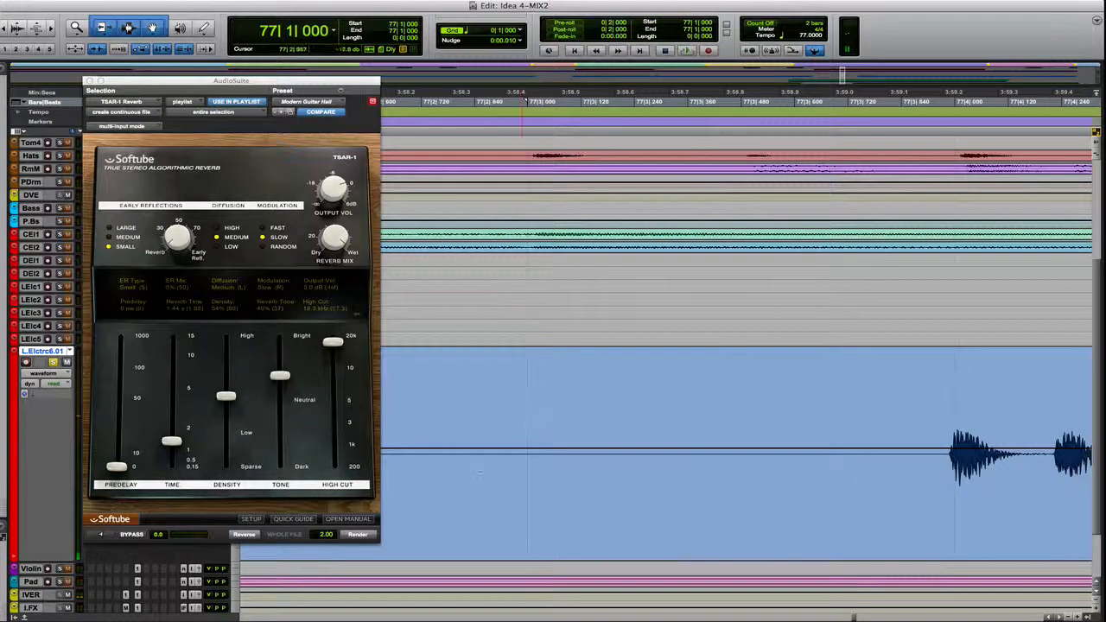
- Consolidate the range from 77|1|000 to 77|3|000 into one clip containing the swell and the first two notes
key(r)
key(r)
key(r)
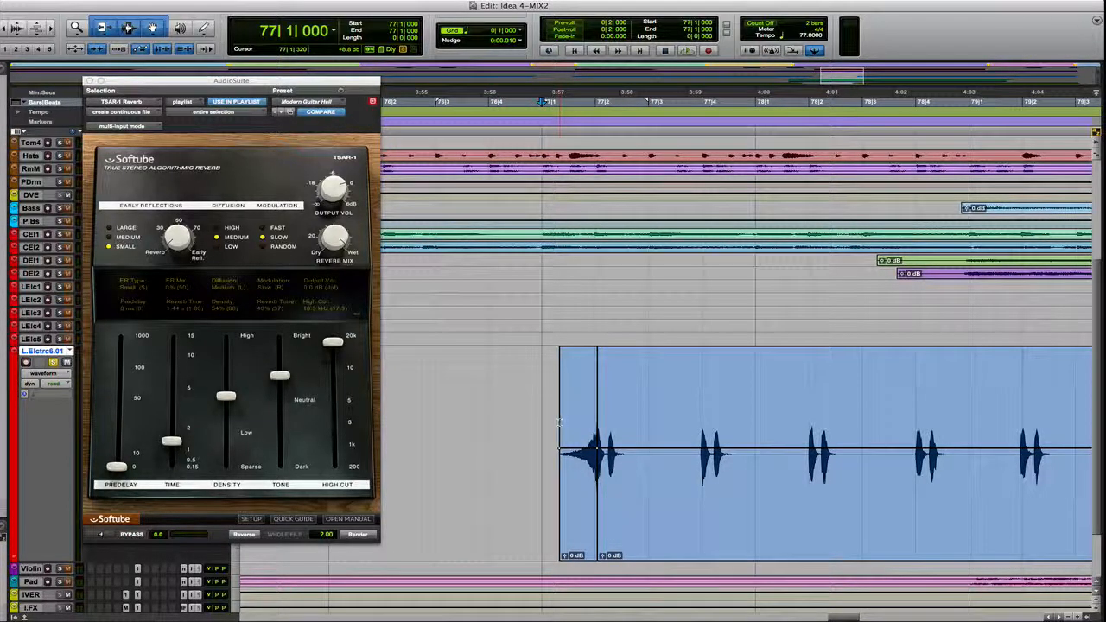
mouse_move(559, 418)
mouse_down()
mouse_move(644, 412)
mouse_move(617, 429)
mouse_move(582, 409)
mouse_move(541, 410)
mouse_up()
key(ctrl+Tab)
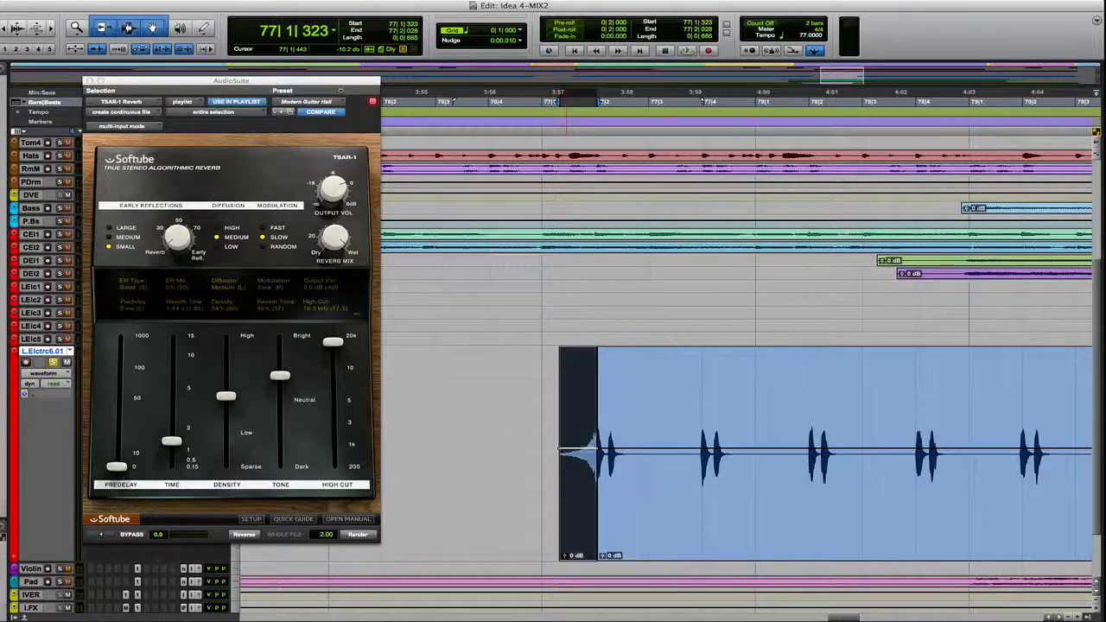
click(544, 366)
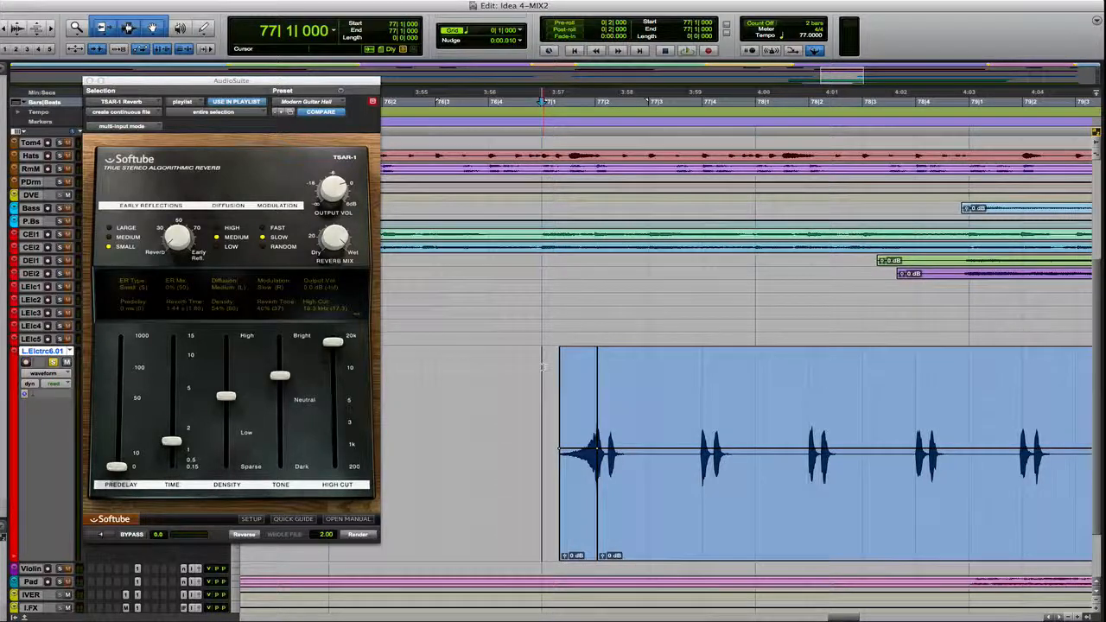
drag(543, 366, 647, 368)
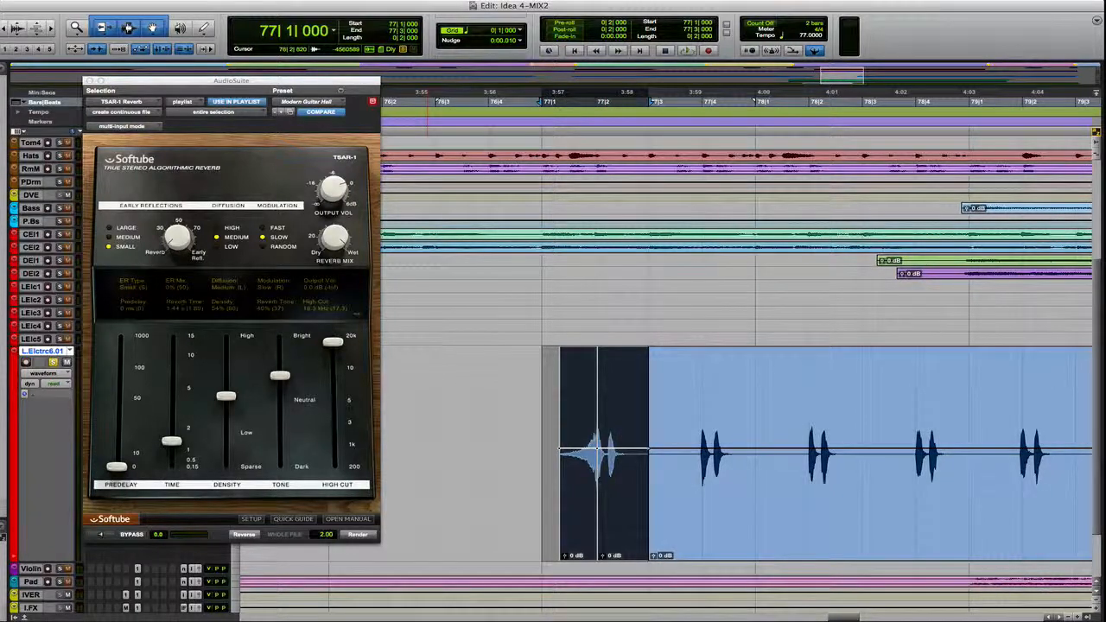
click(36, 1)
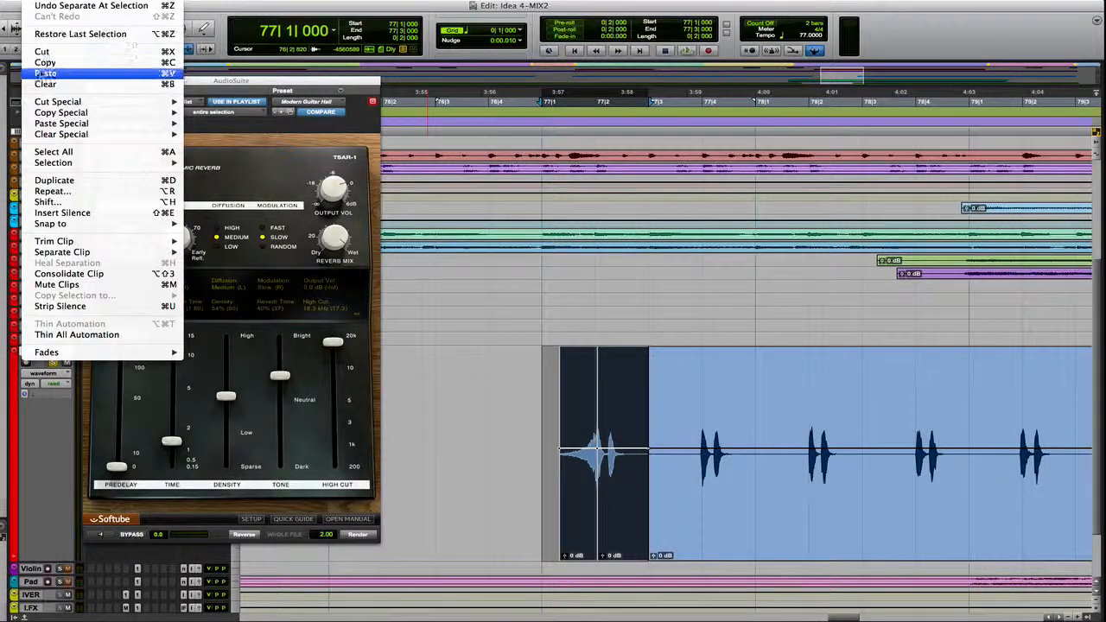
click(65, 275)
click(512, 481)
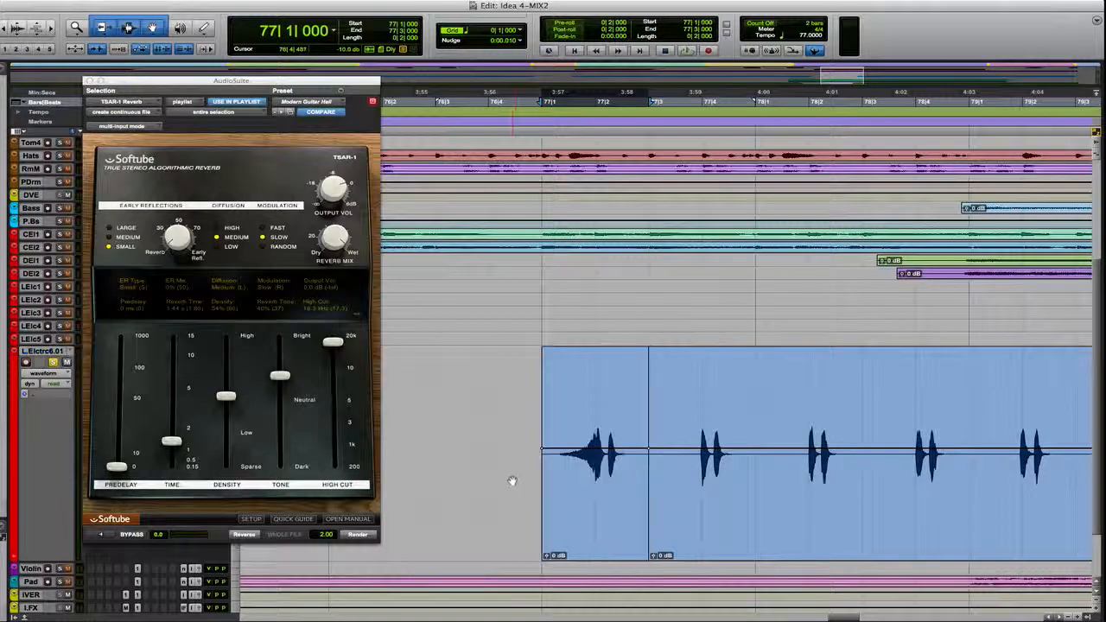
- Duplicate the consolidated two-beat clip three times in a row over the following guitar notes
click(574, 517)
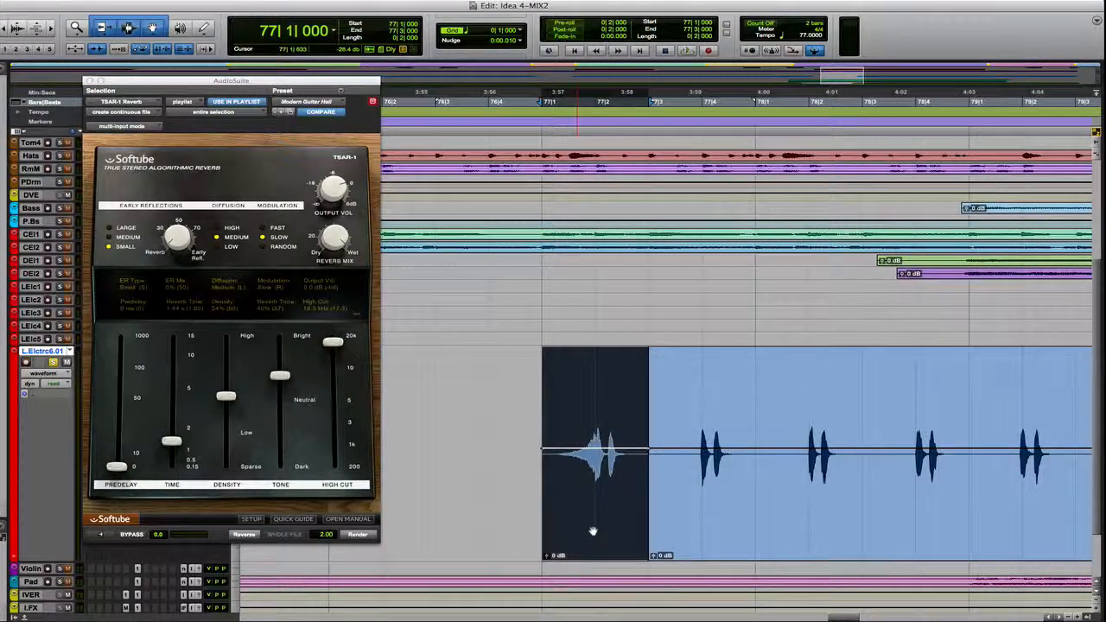
key(ctrl+Tab)
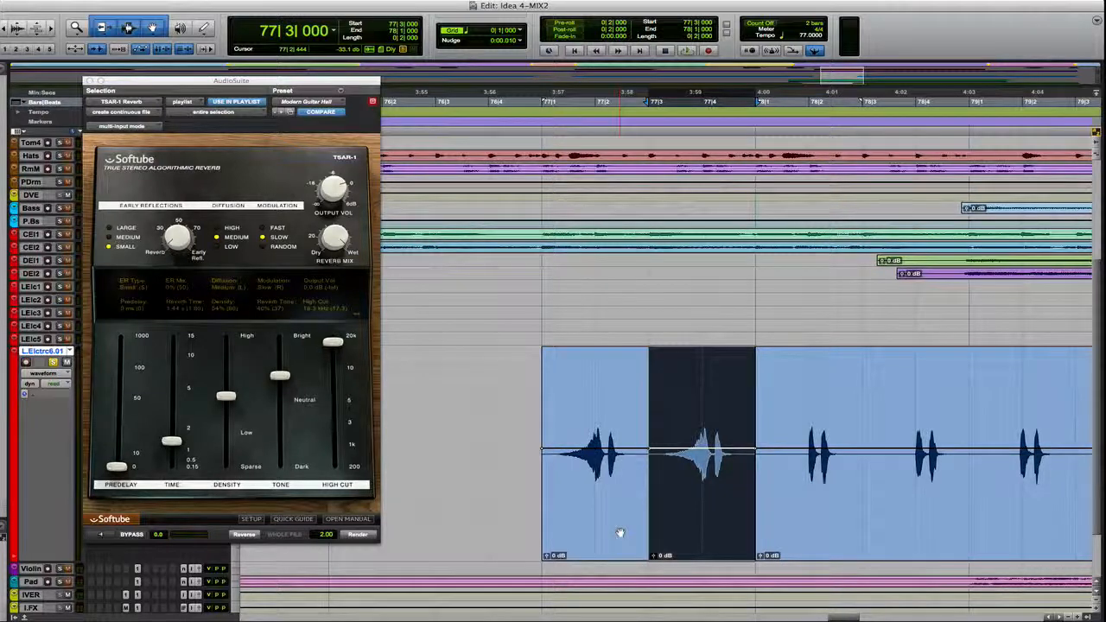
key(ctrl+Tab)
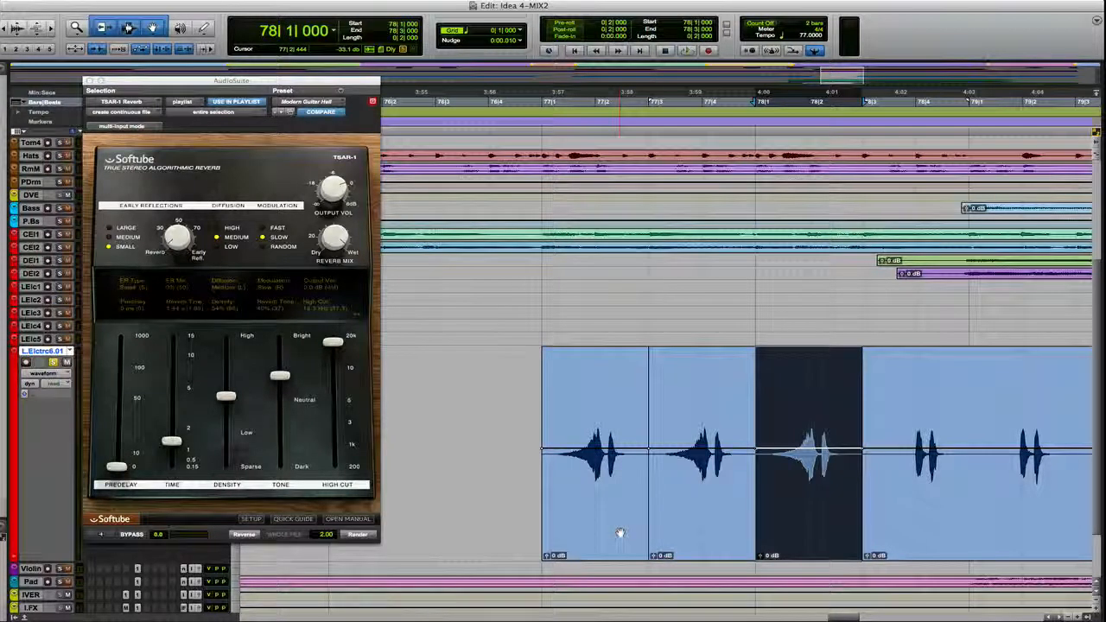
key(ctrl+Tab)
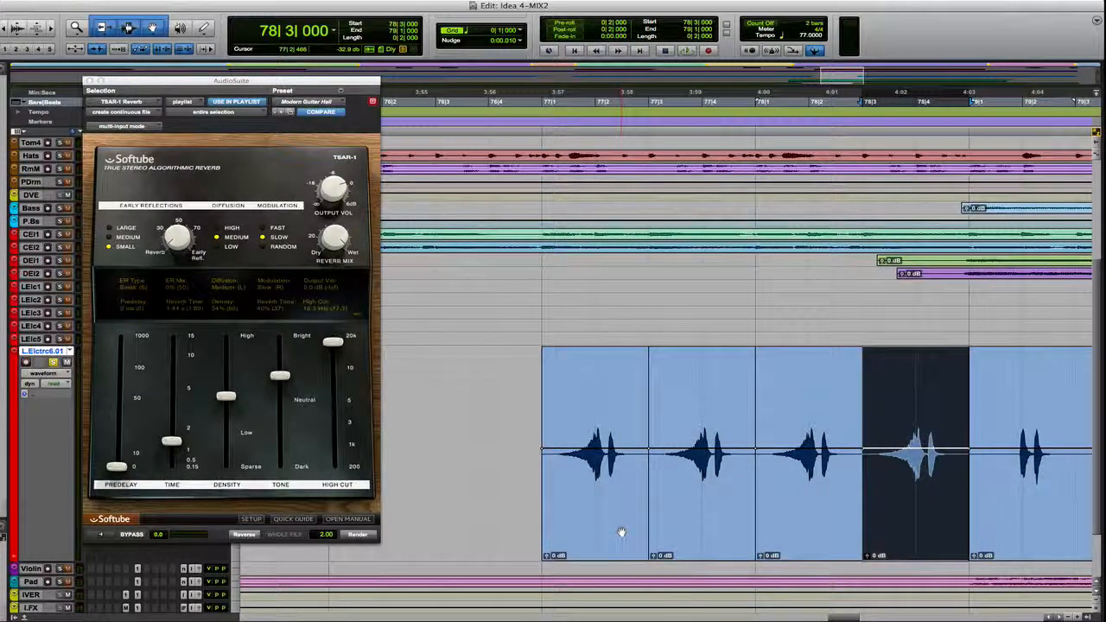
- Play back the repeated reverse reverb clips from 76|4|000
click(516, 410)
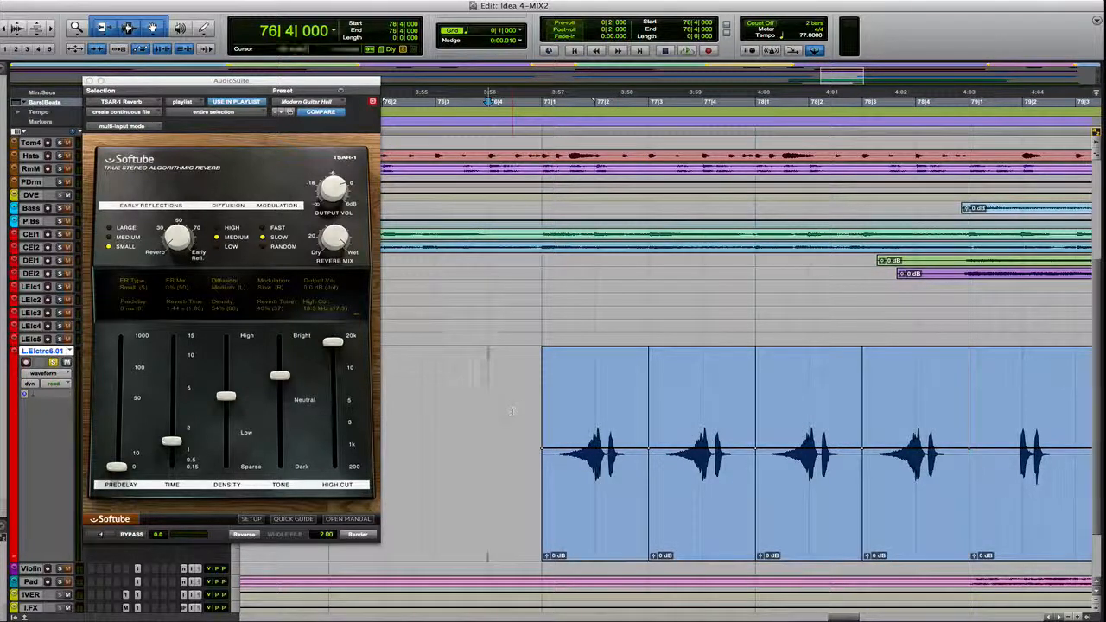
key(space)
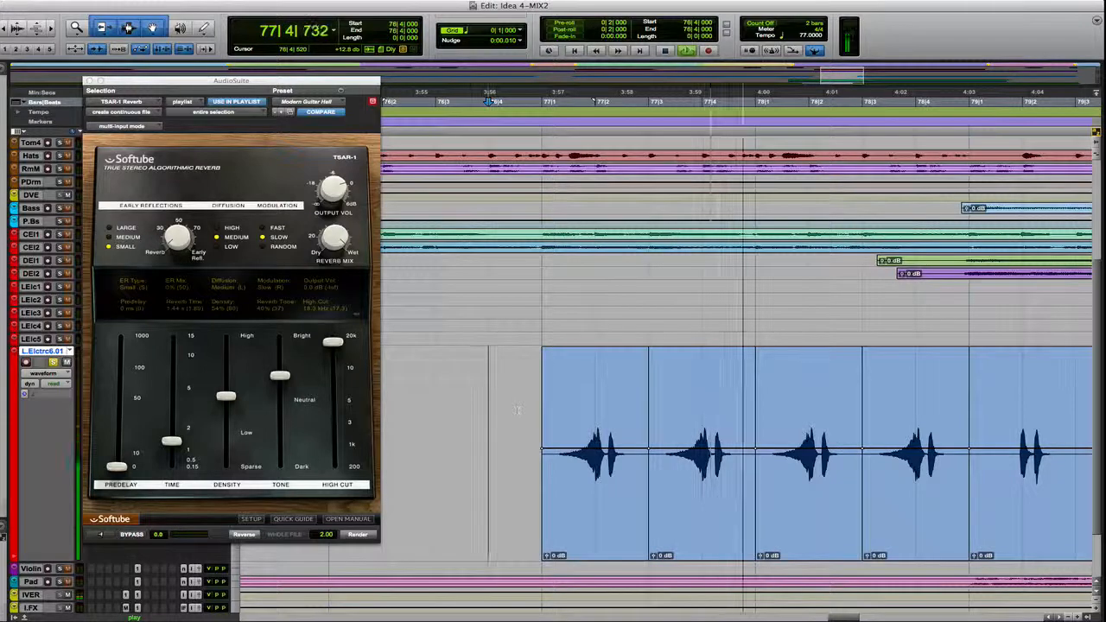
key(space)
- Undo the three duplications of the consolidated clip
key(super+z)
key(super+z)
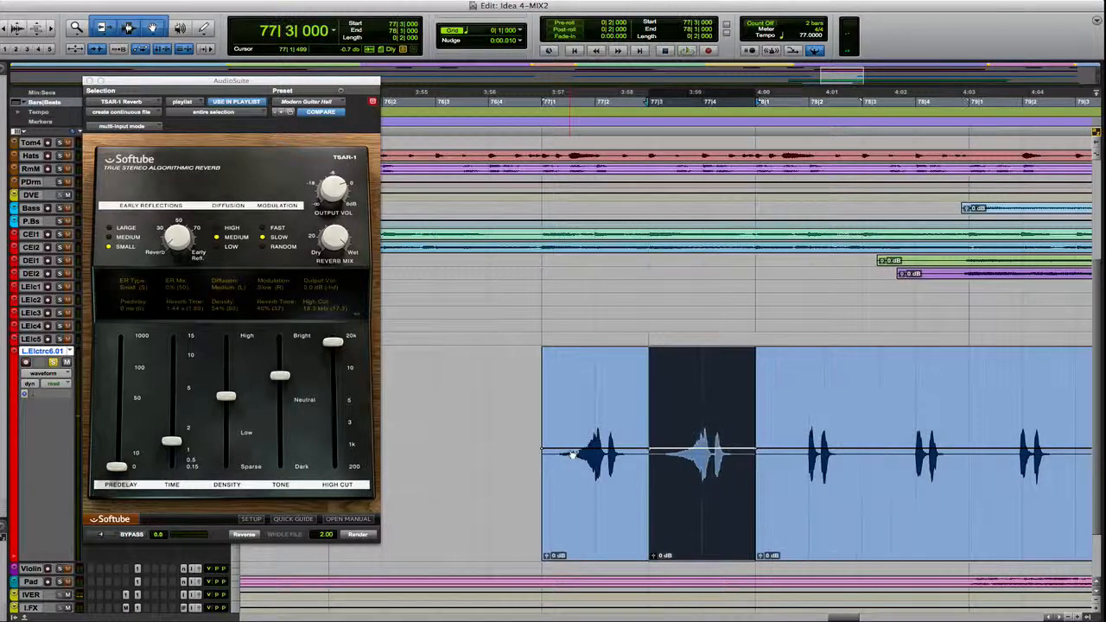
key(super+z)
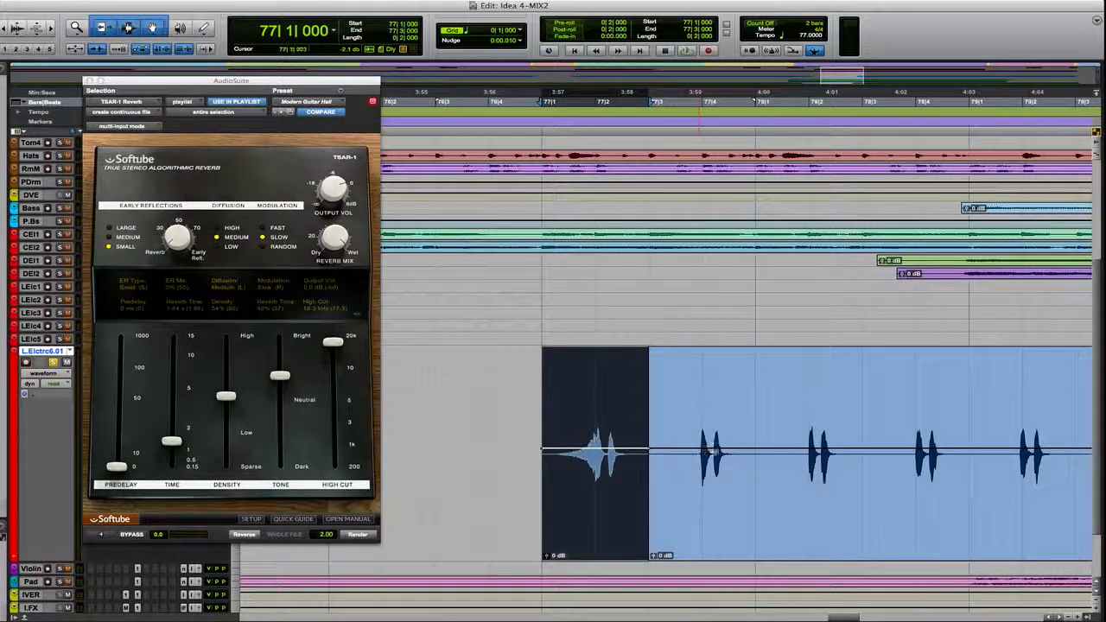
- Separate the one-bar range from 77|1|000 to 78|1|000 on the guitar track and duplicate it twice over the following notes
click(754, 406)
drag(753, 406, 540, 404)
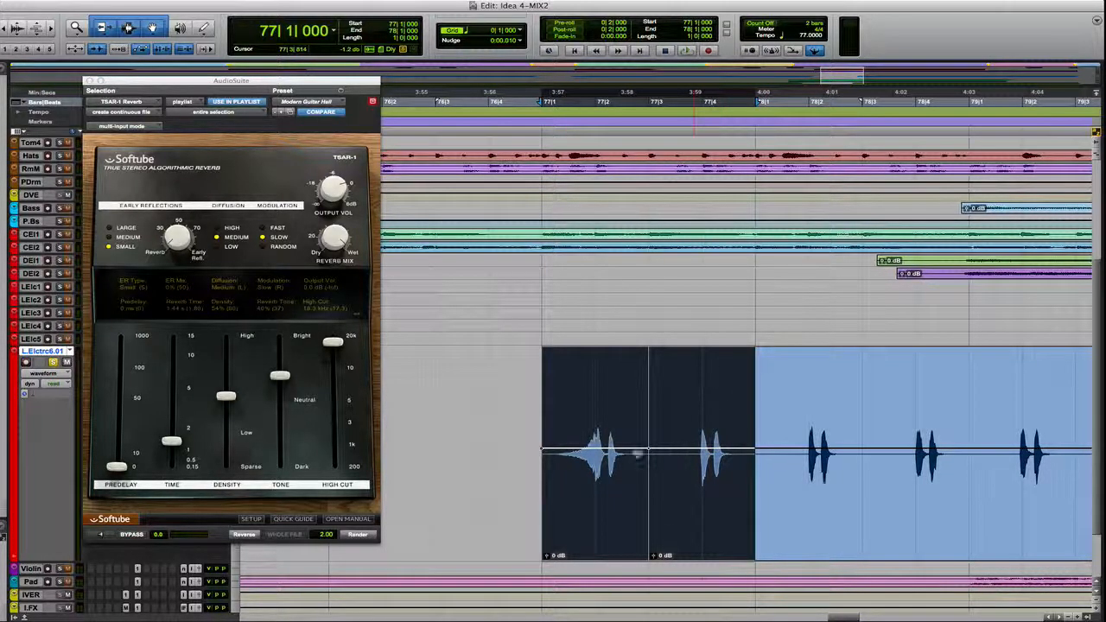
key(b)
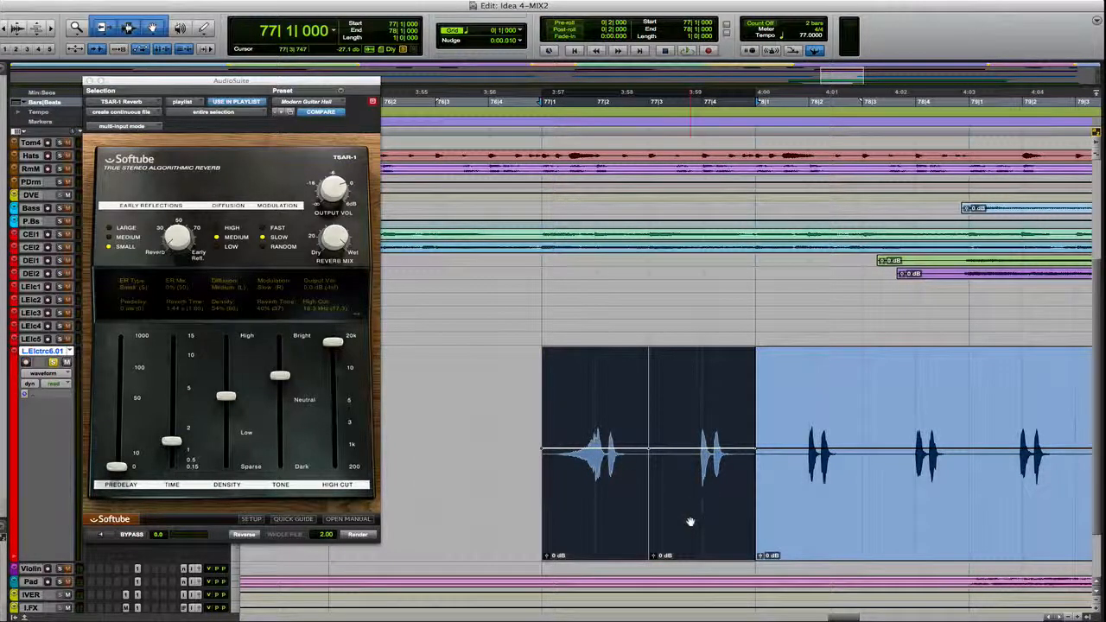
key(super+d)
key(super+d)
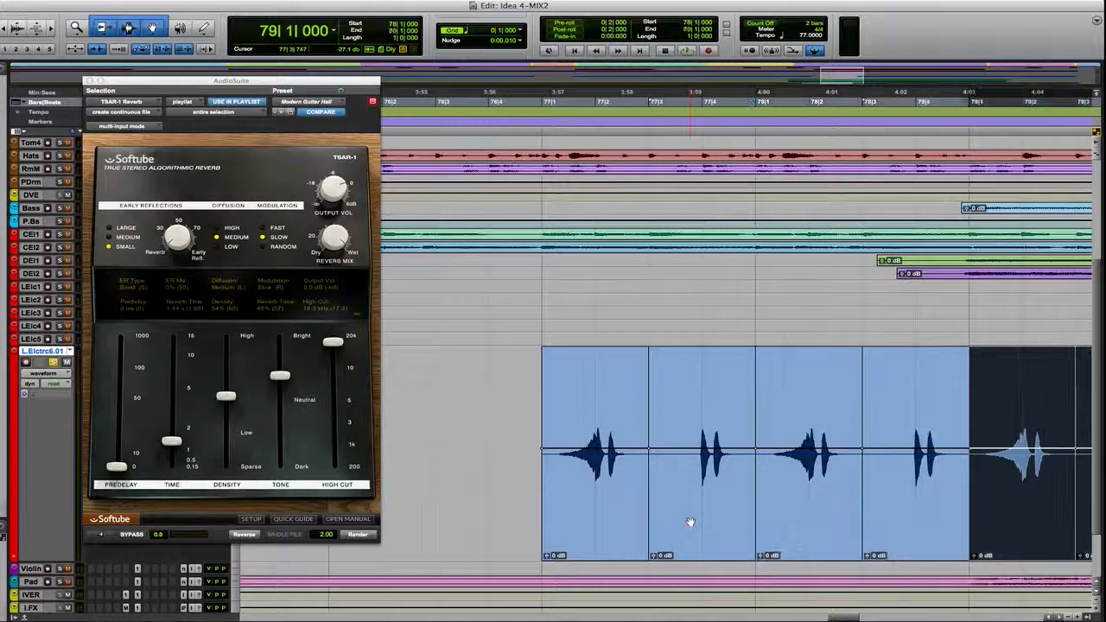
- Play back the alternating swell pattern from 76|4|000, first with the guitar soloed and again with the full mix
click(488, 438)
key(space)
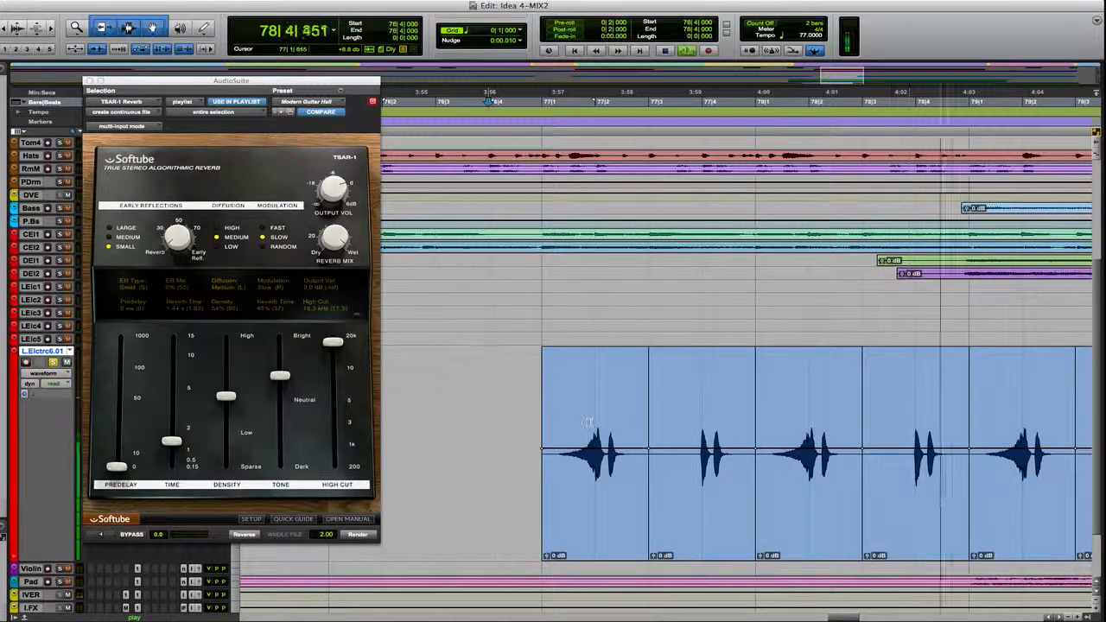
key(space)
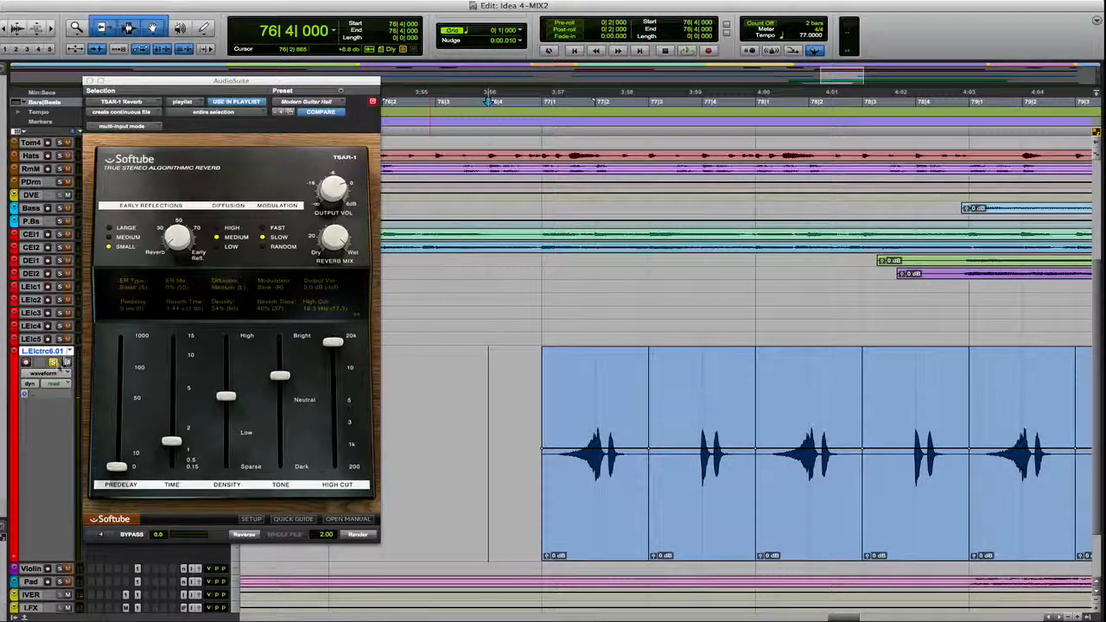
key(space)
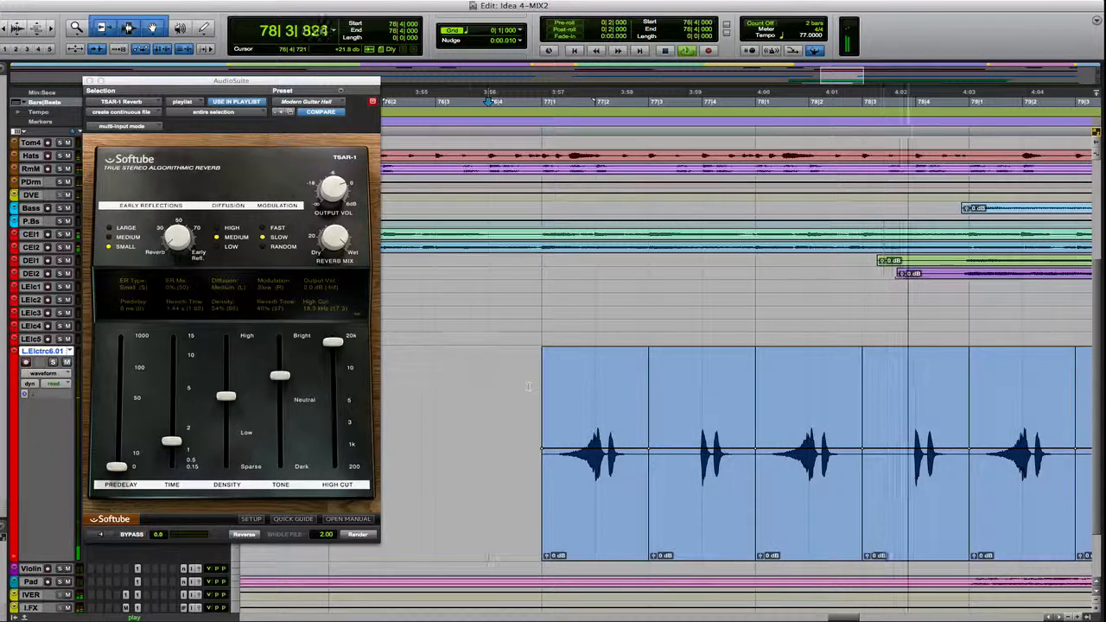
key(space)
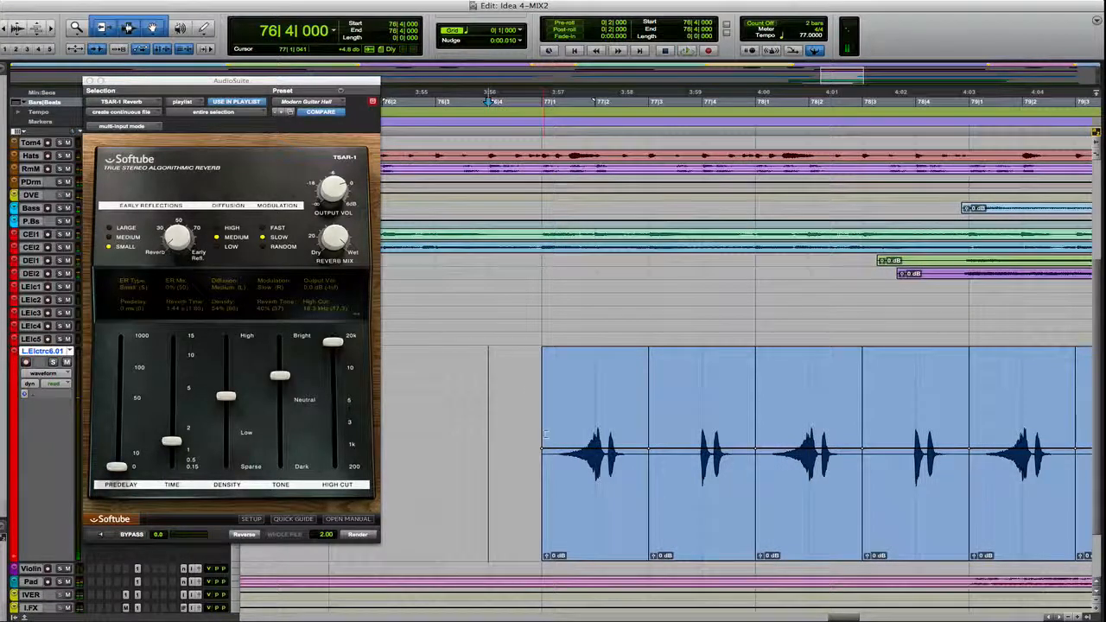
- Undo the two one-bar duplications and the clip separation at 78|1|000
key(super+z)
key(super+z)
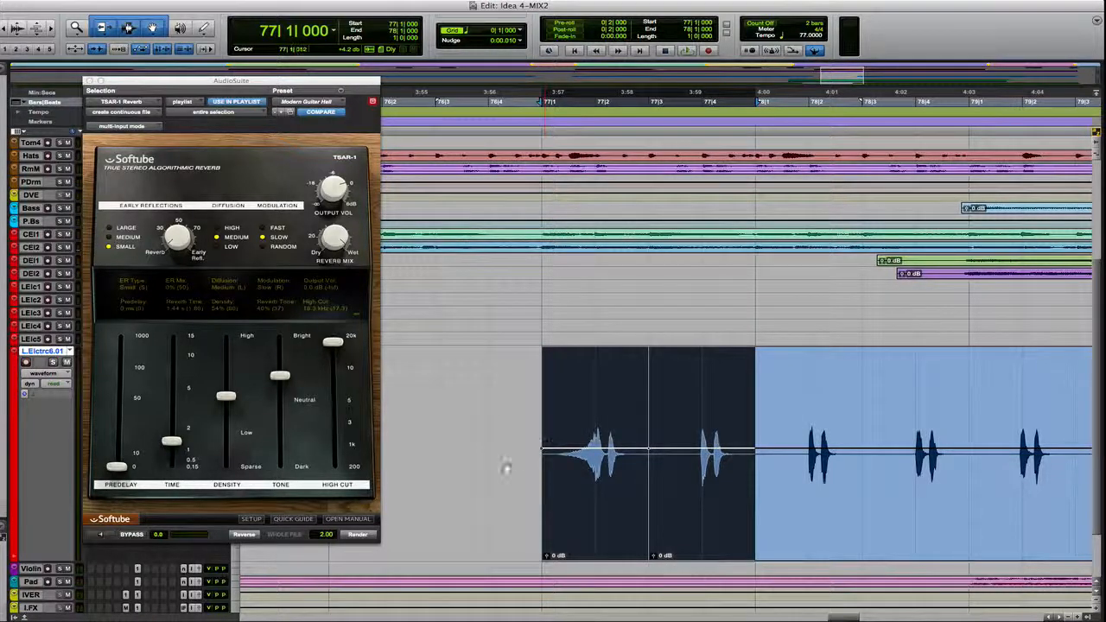
click(513, 469)
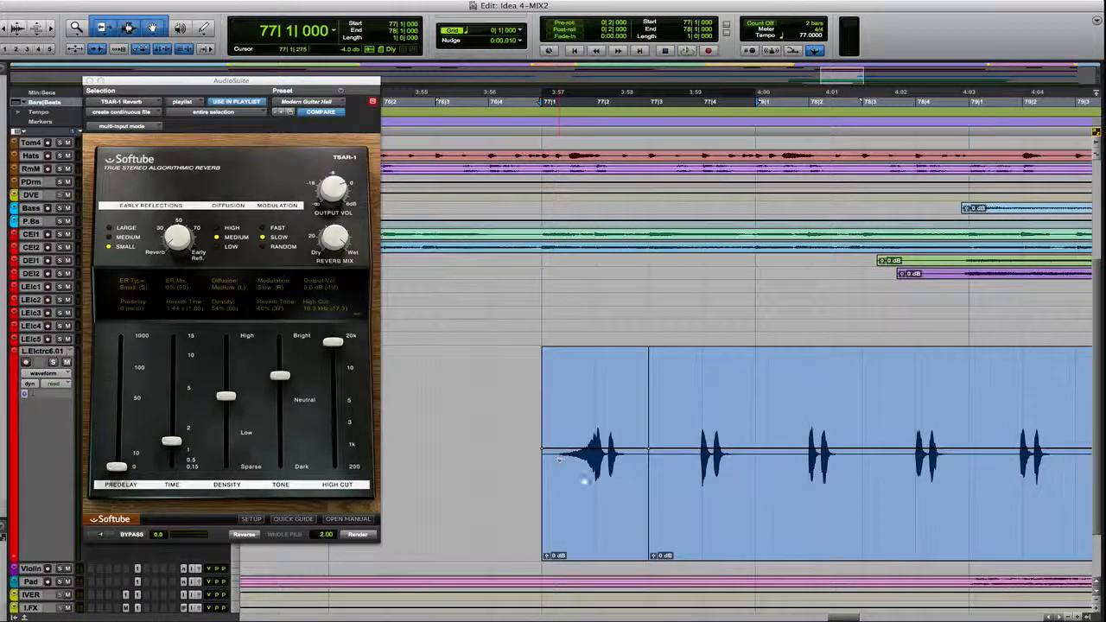
- Duplicate the two-beat swell clip at 77|1|000 four times in a row over the following guitar notes
click(584, 481)
key(super+d)
key(super+d)
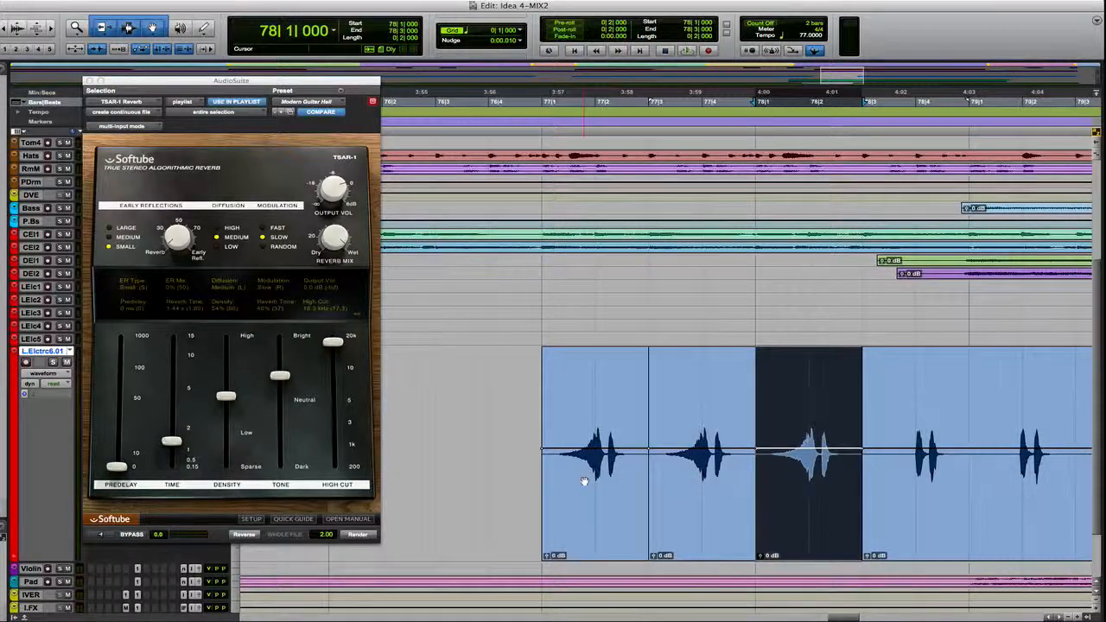
key(super+d)
key(super+d)
- Play back the swell on every note pair from 76|4|000
click(534, 513)
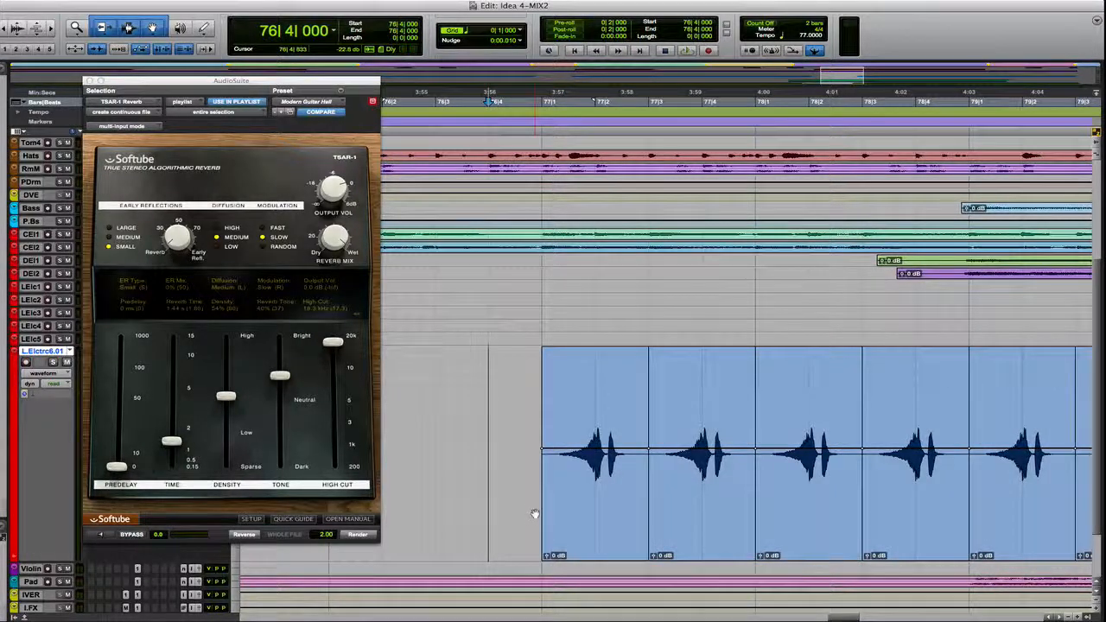
key(space)
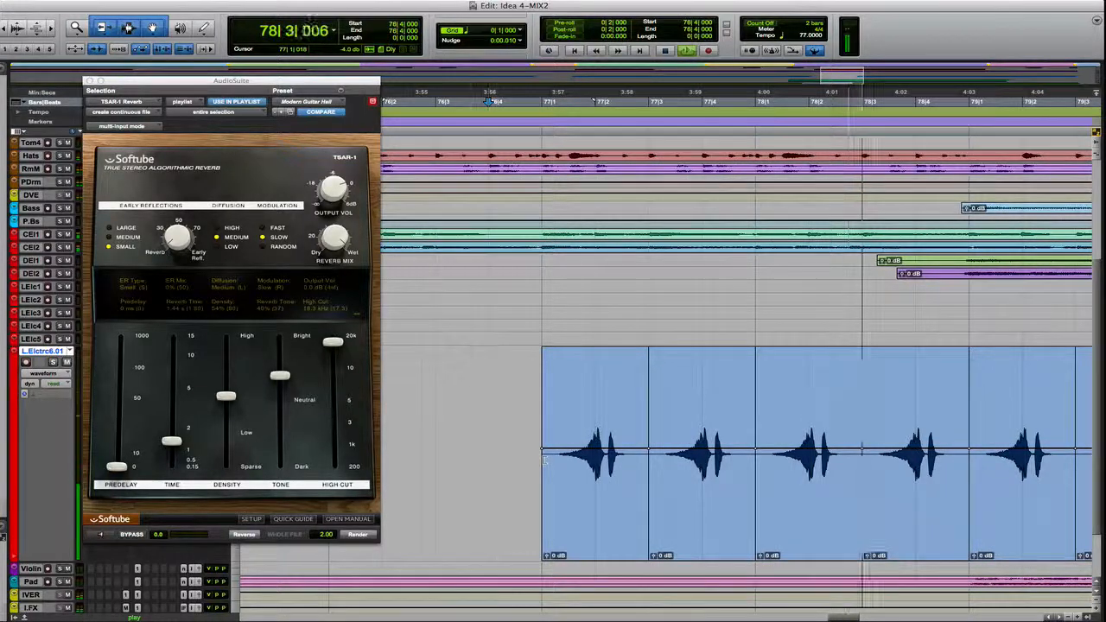
key(space)
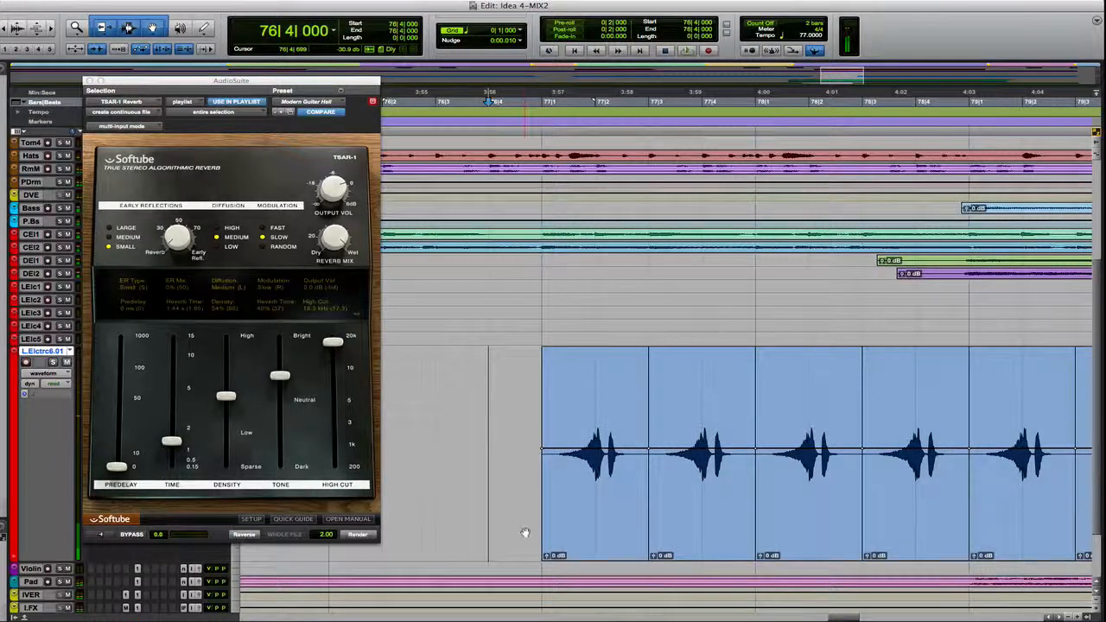
- Undo the consecutive duplications of the two-beat swell clip
key(super+z)
key(super+z)
key(super+z)
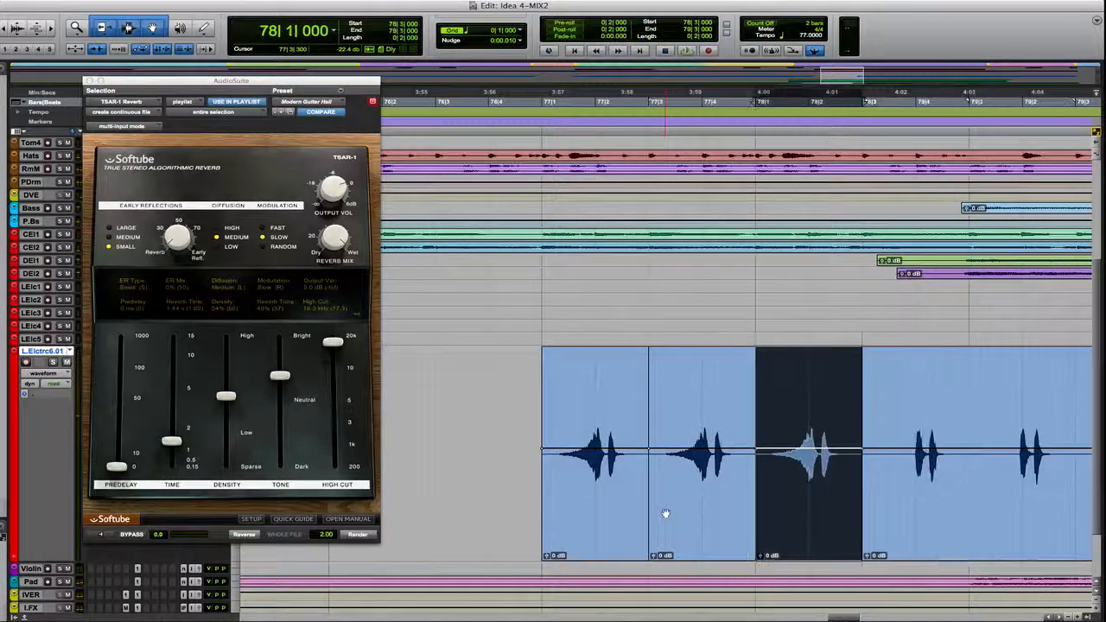
key(super+z)
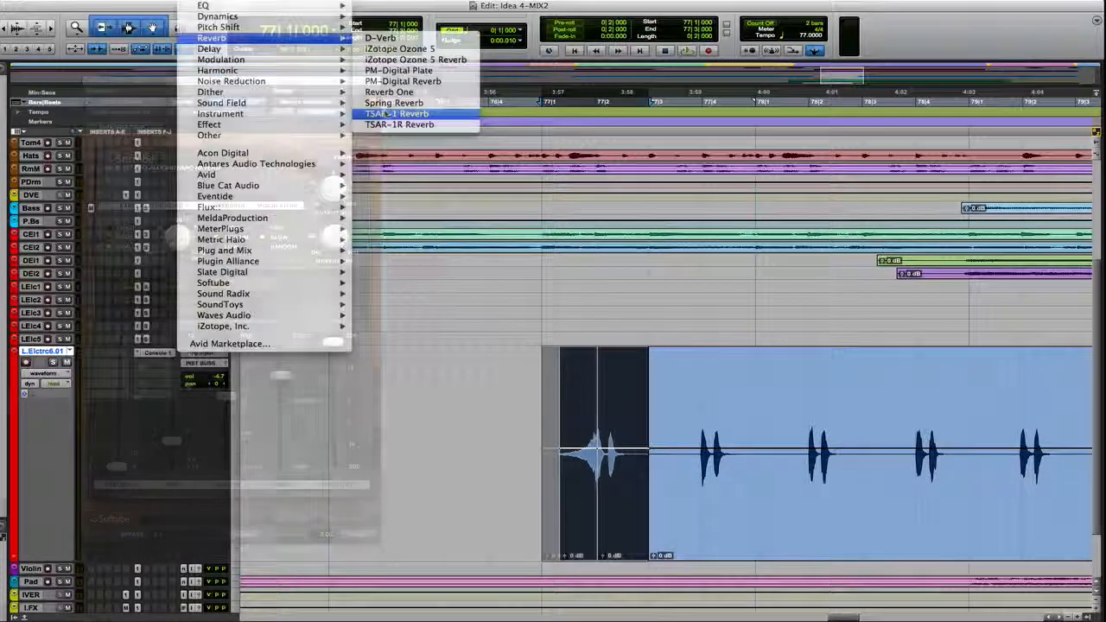
- Open a new AudioSuite TSAR-1 Reverb window and move it clear of the guitar's swell clip
click(402, 116)
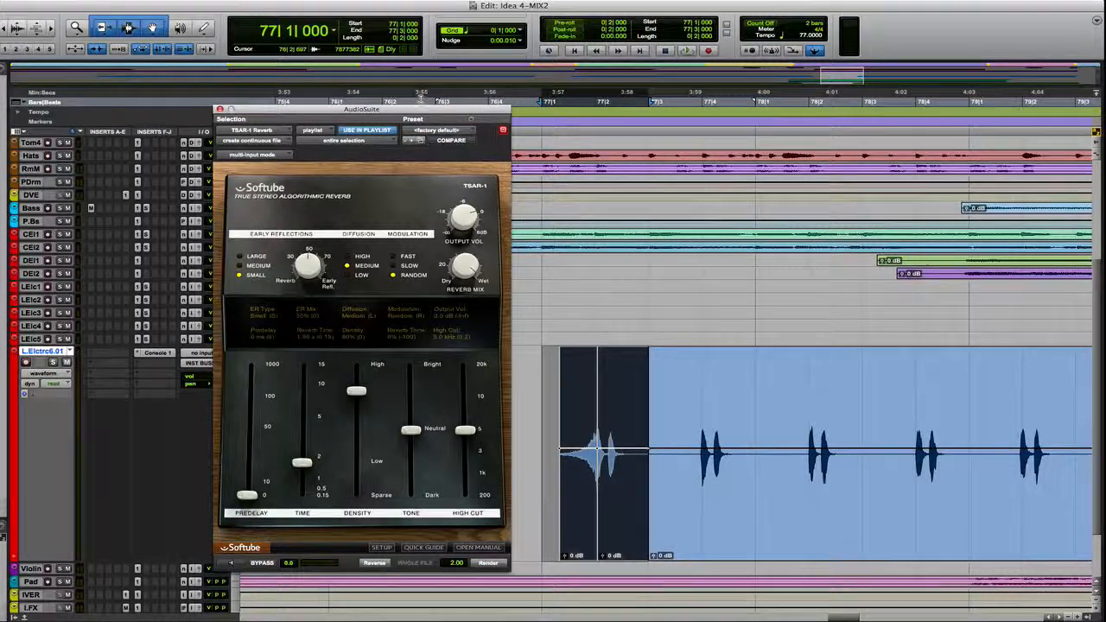
drag(426, 112, 927, 113)
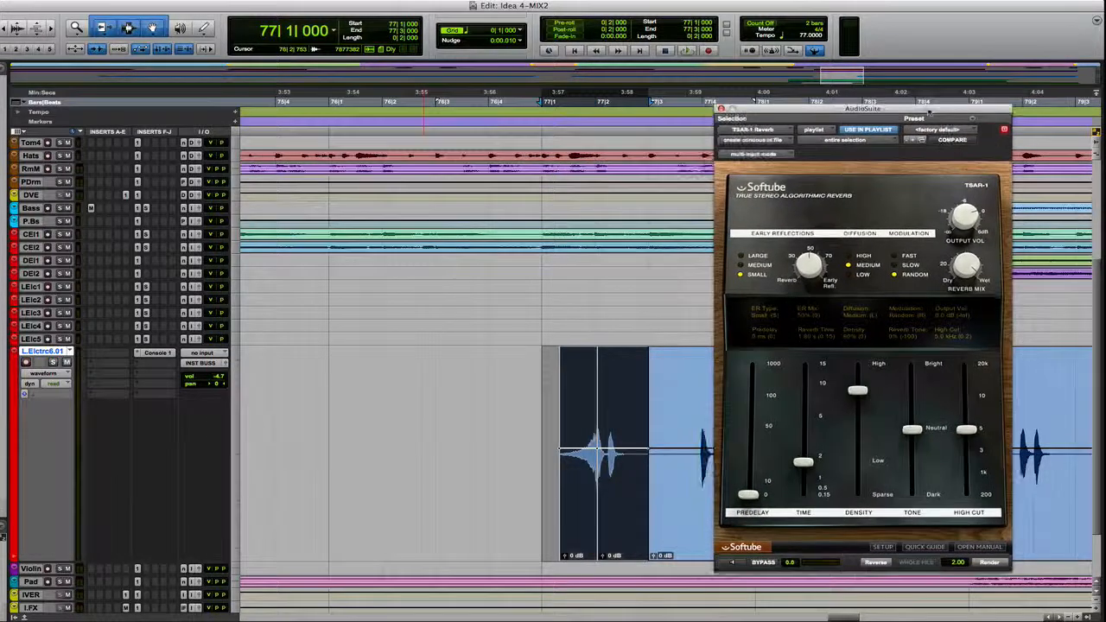
click(404, 391)
scroll(404, 390, left, 4)
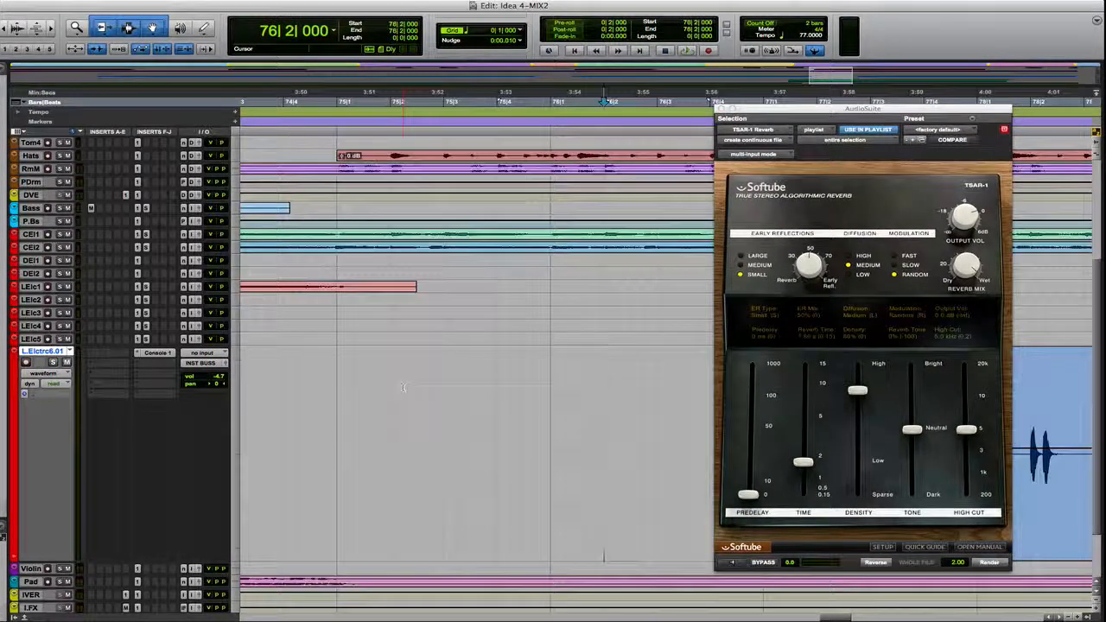
scroll(403, 390, right, 2)
scroll(403, 391, right, 2)
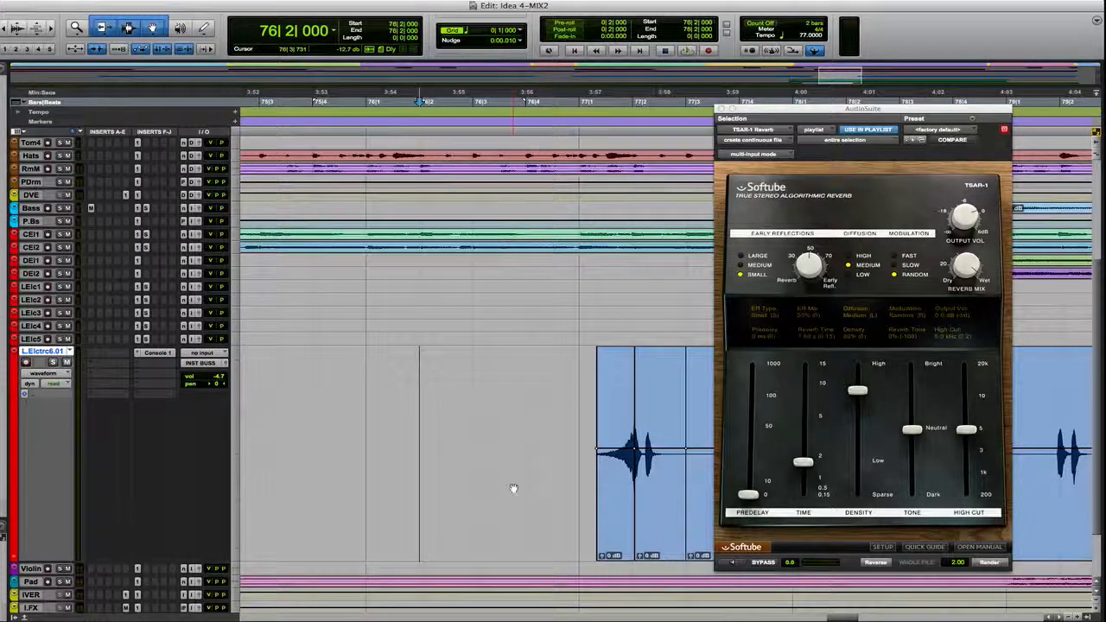
- Undo the swell edits step by step, back to the dry, unreversed single-note clip at 75|1|421
click(613, 501)
key(super+z)
key(super+z)
key(super+z)
key(super+z)
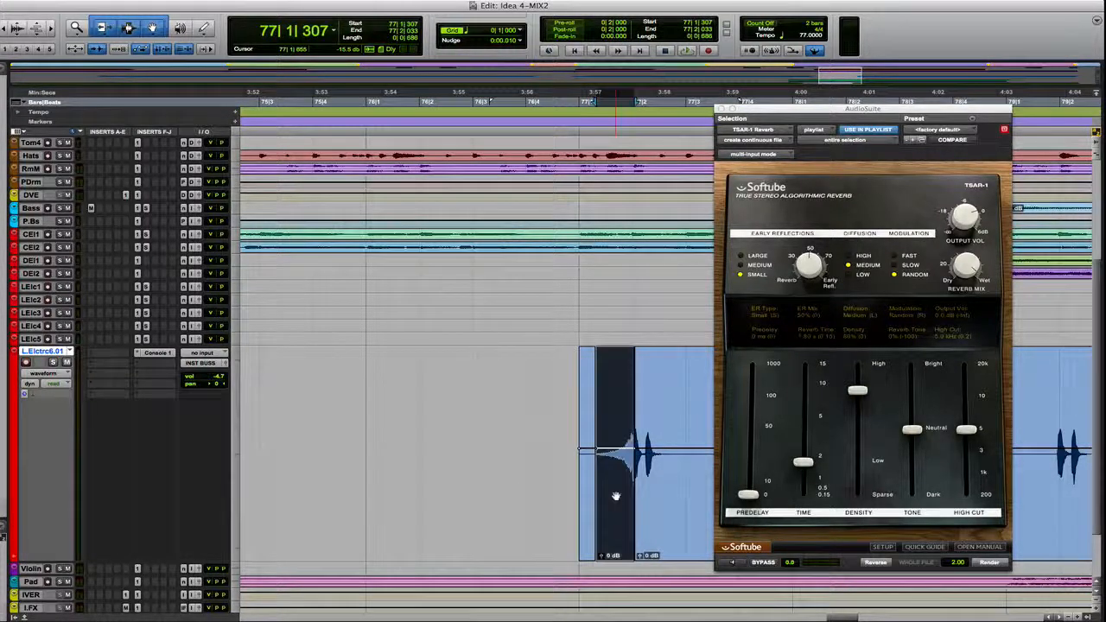
key(super+z)
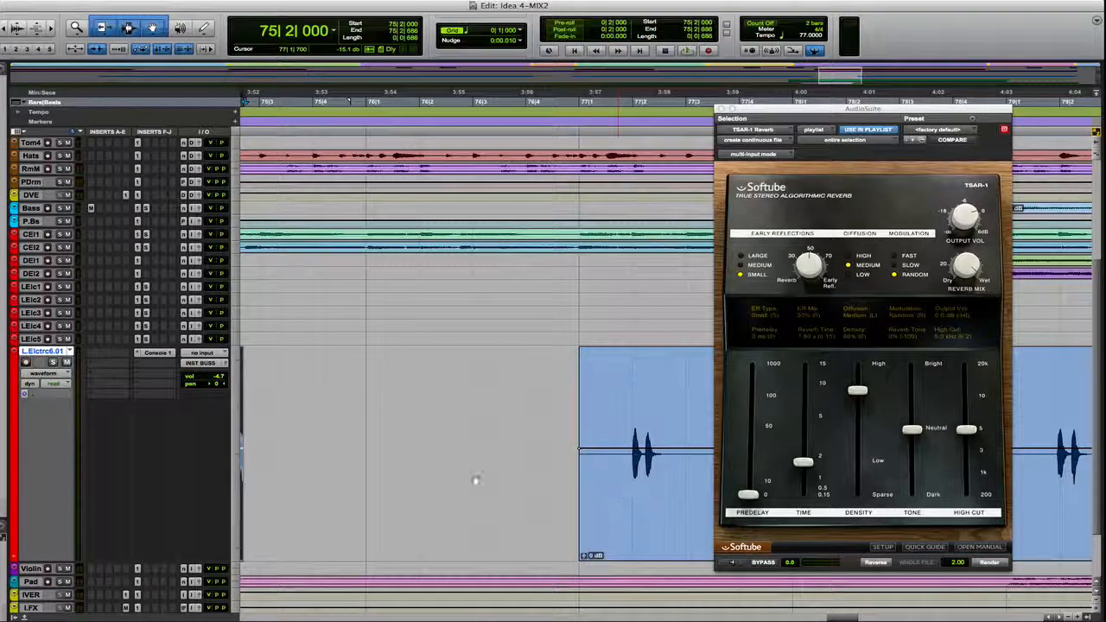
scroll(478, 471, left, 10)
scroll(478, 466, right, 4)
key(super+z)
key(super+z)
key(super+z)
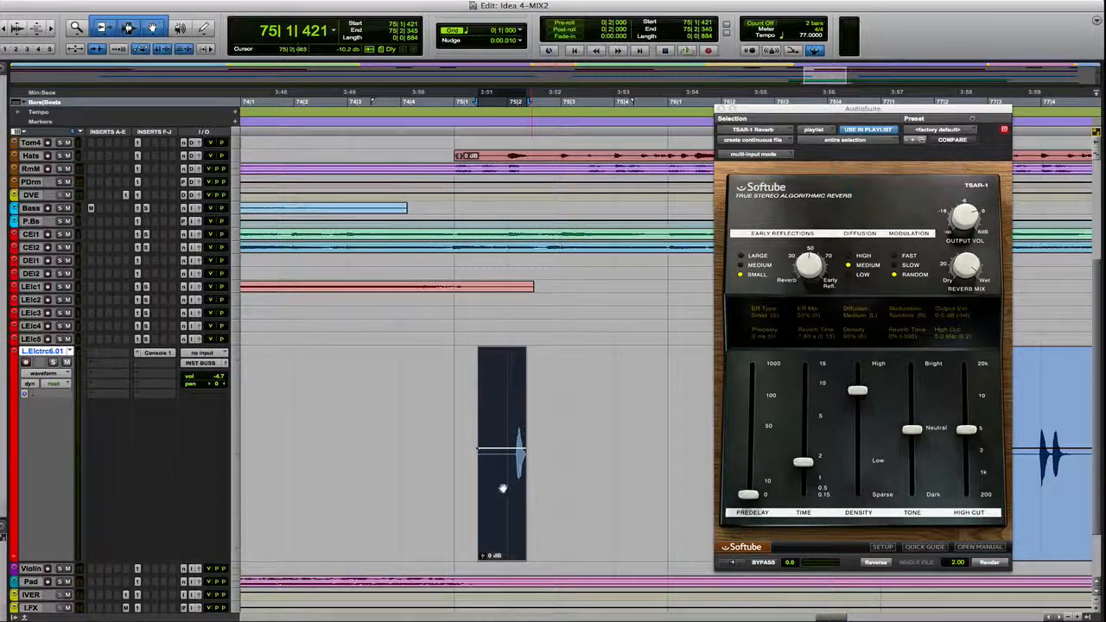
- Render the AudioSuite Reverse process on the dry single-note guitar clip at 75|1|421
key(t)
key(t)
key(t)
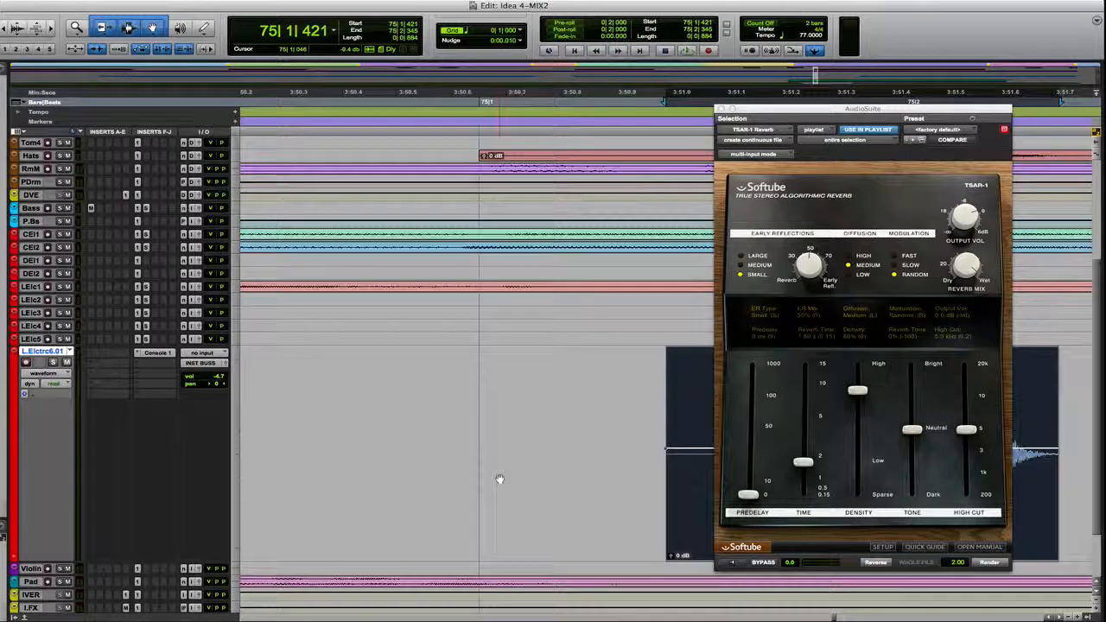
scroll(503, 435, right, 9)
scroll(501, 436, left, 4)
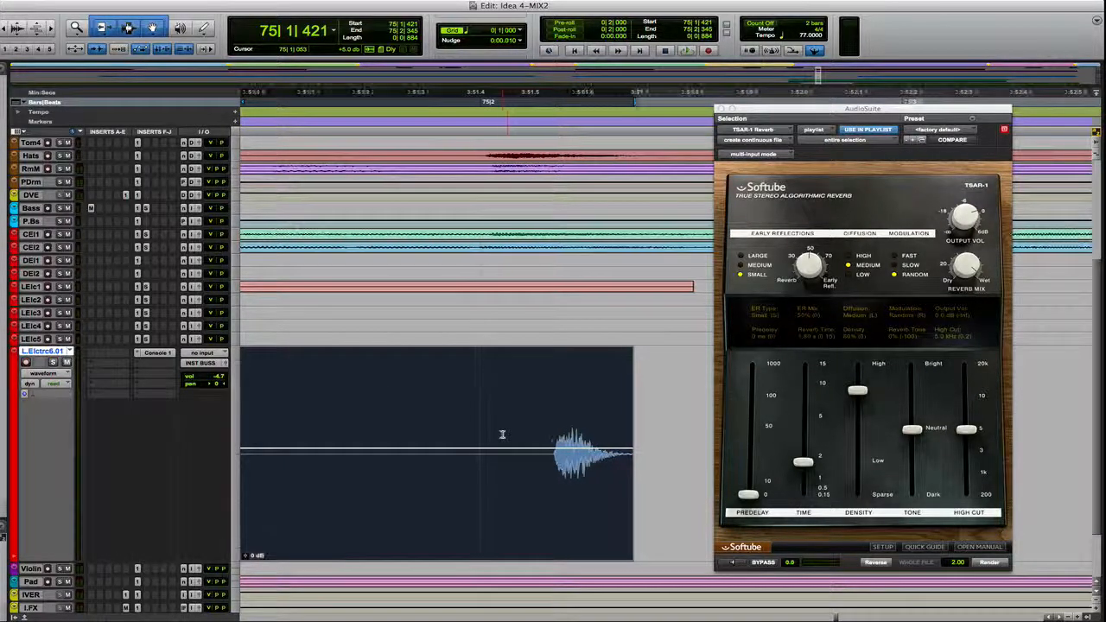
scroll(502, 434, left, 3)
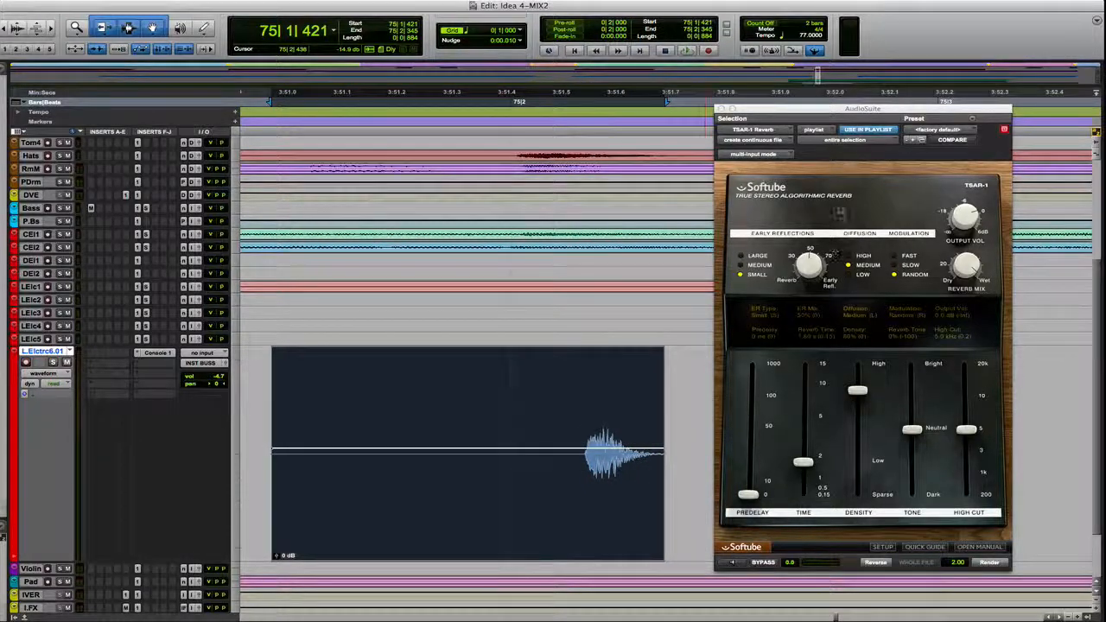
drag(847, 108, 908, 114)
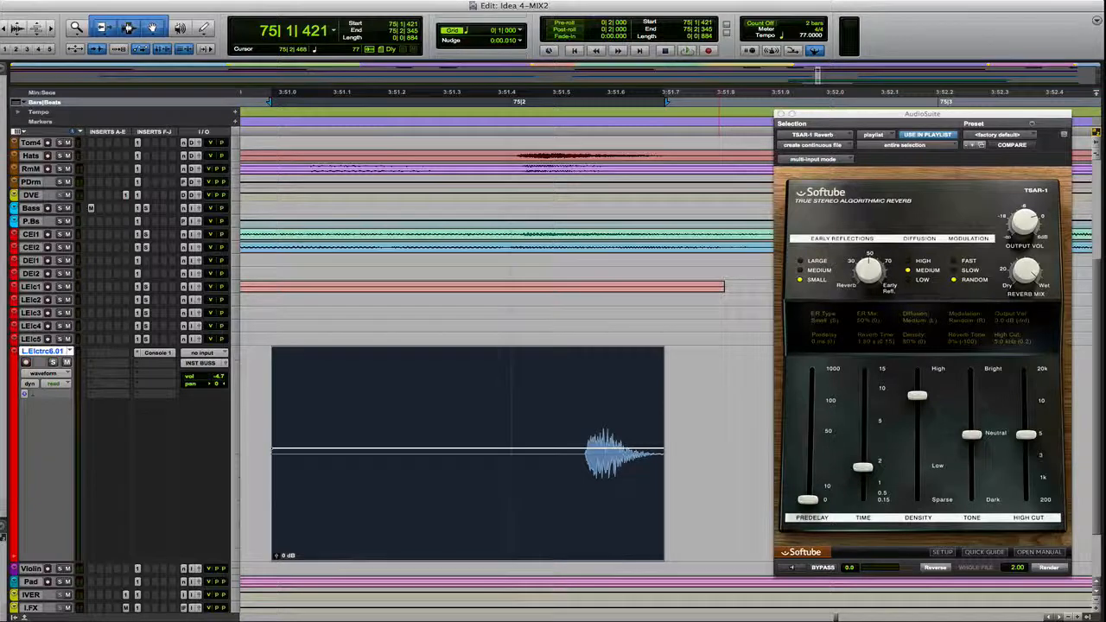
click(200, 1)
mouse_move(215, 139)
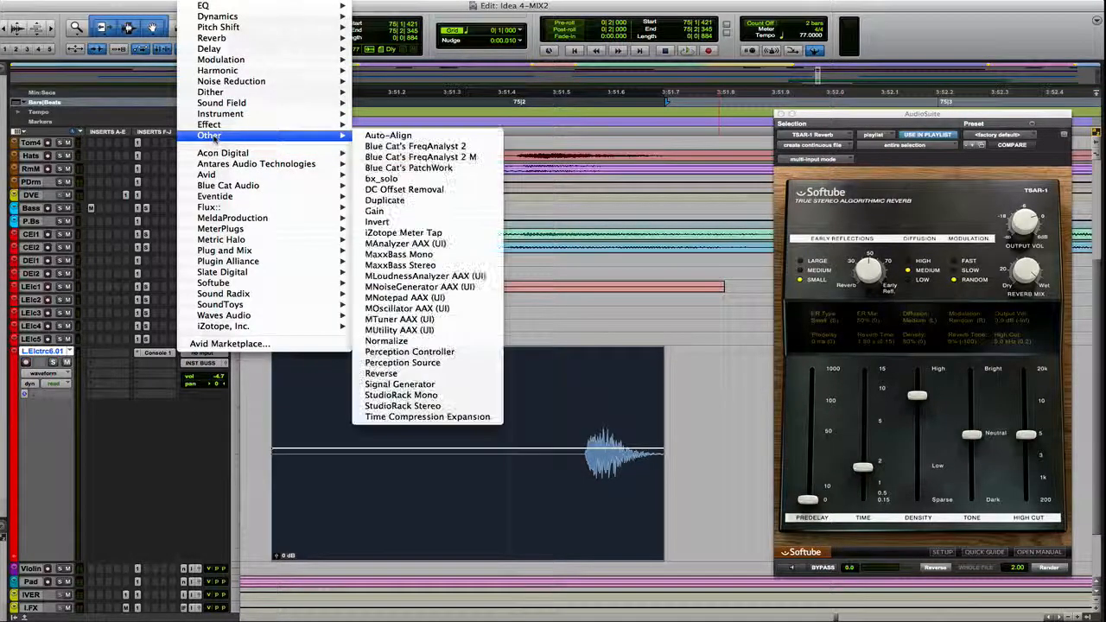
click(398, 374)
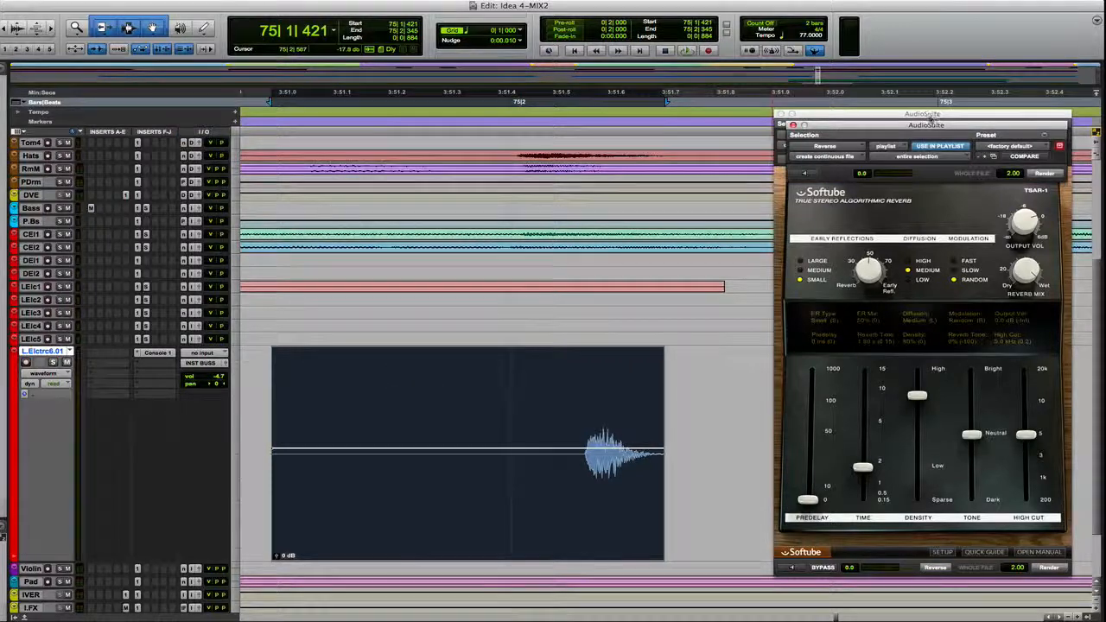
drag(919, 130, 440, 193)
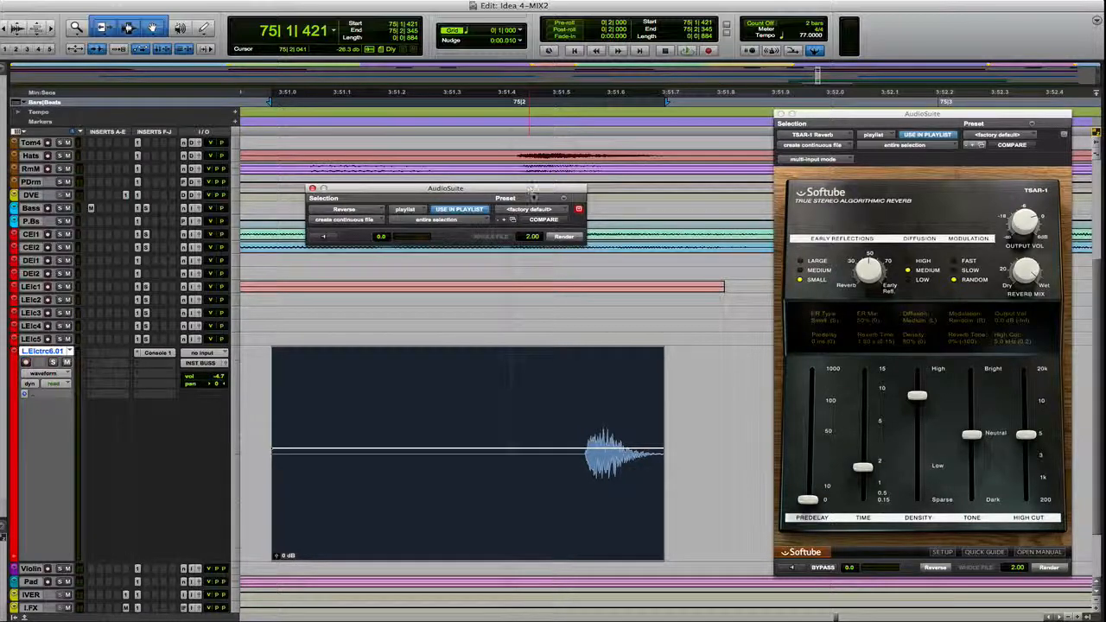
click(561, 238)
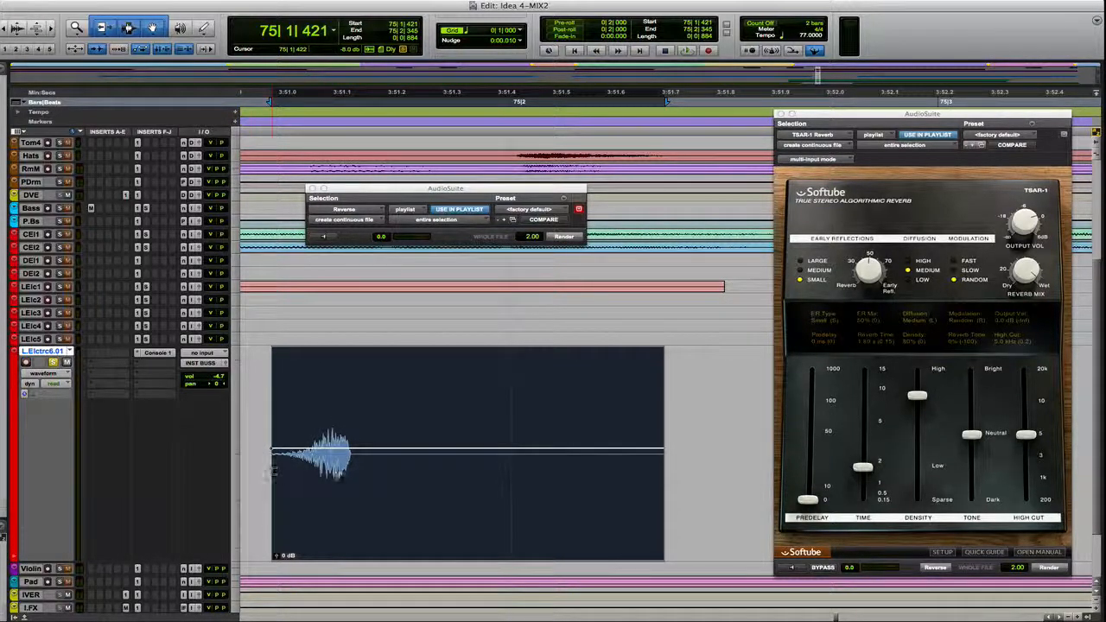
- Play back the soloed reversed note dry and preview it through the TSAR-1 Reverb at its factory default settings
key(space)
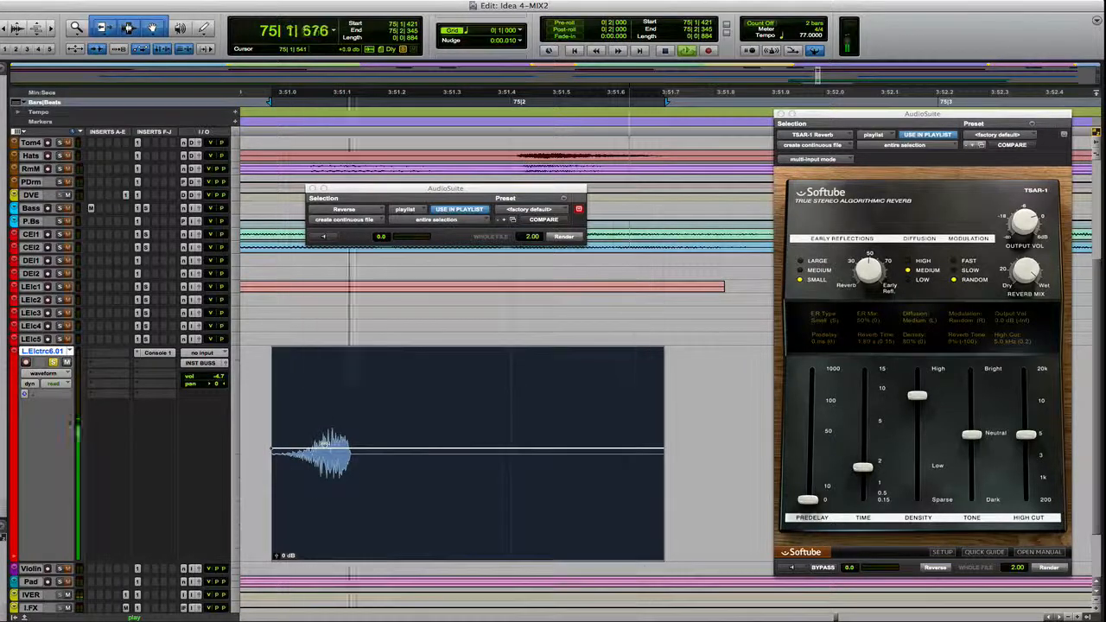
key(space)
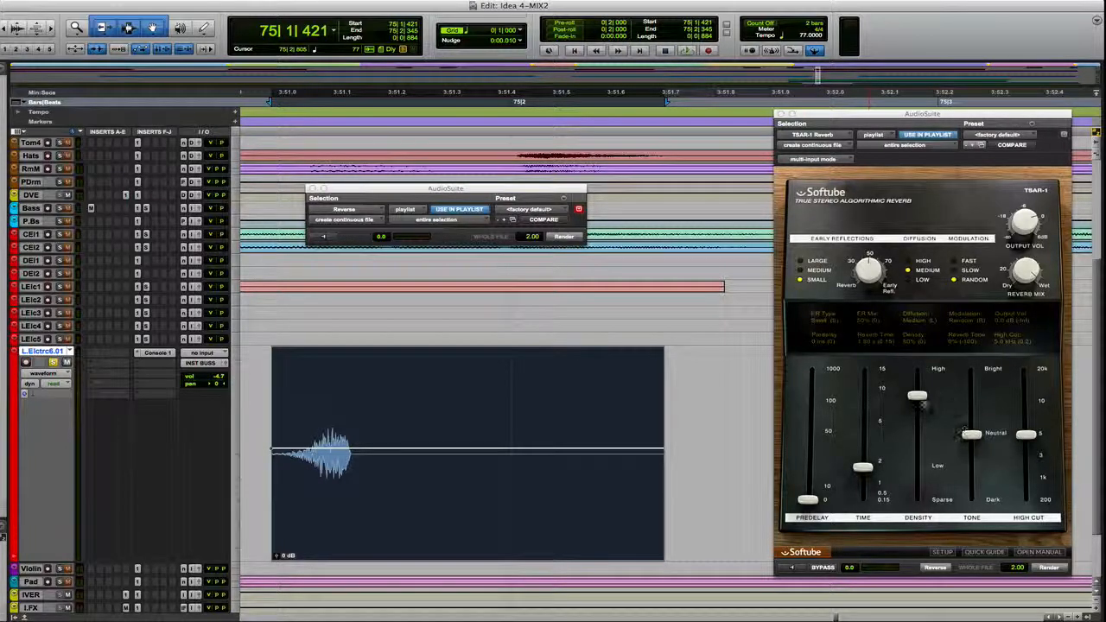
click(790, 569)
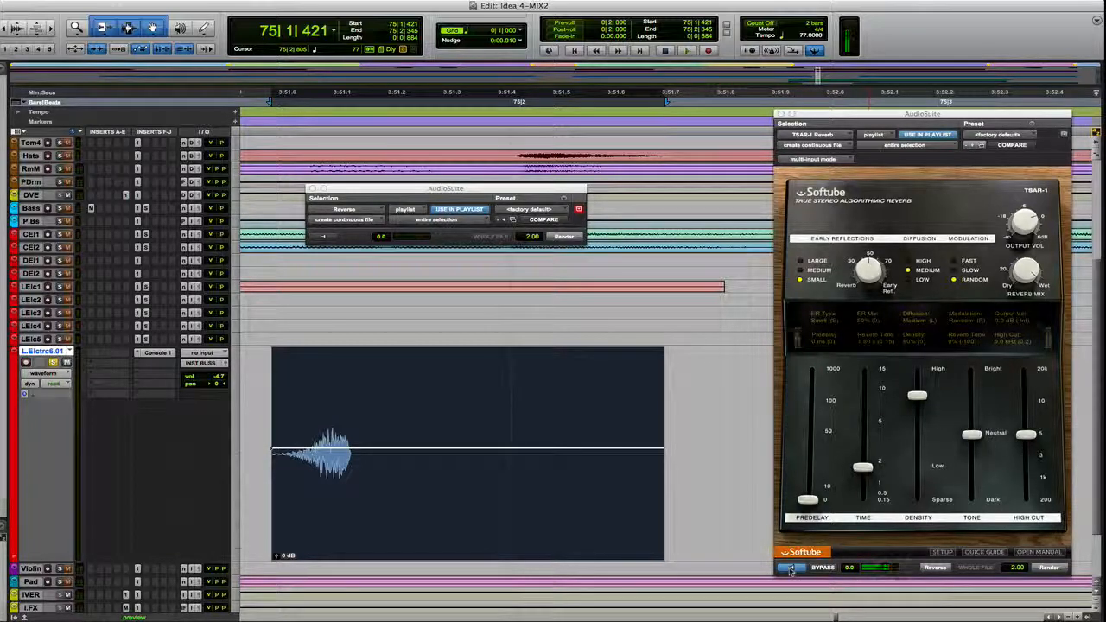
click(789, 569)
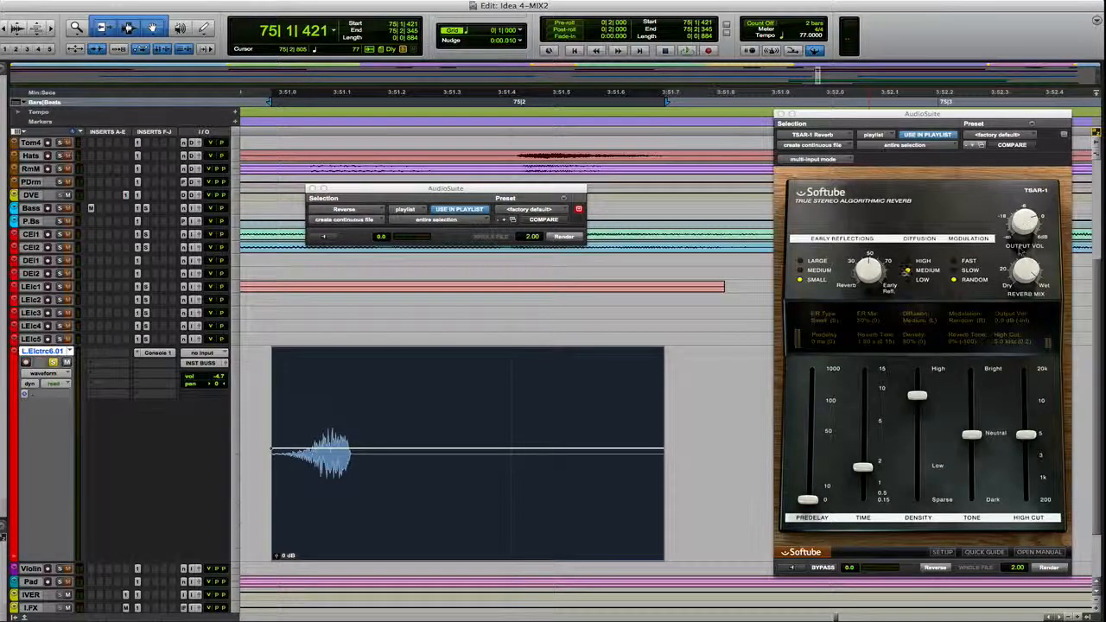
- Set the TSAR-1 Reverb's ER mix to 0%, density to 41%, a brighter tone and about 15 kHz high cut, and preview it
drag(869, 266, 865, 397)
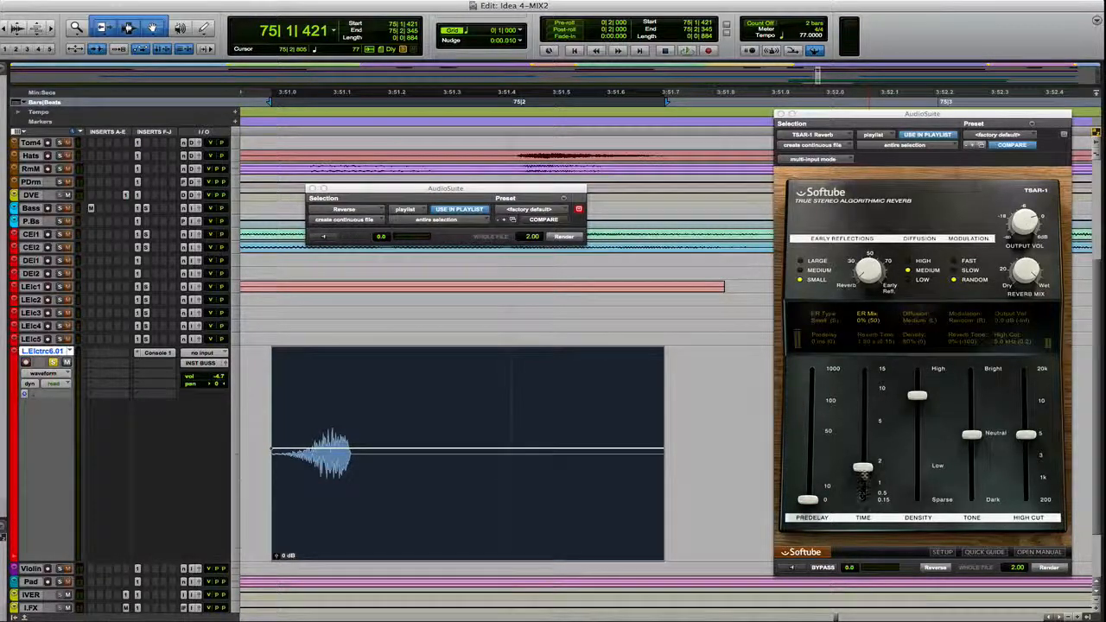
drag(971, 434, 918, 447)
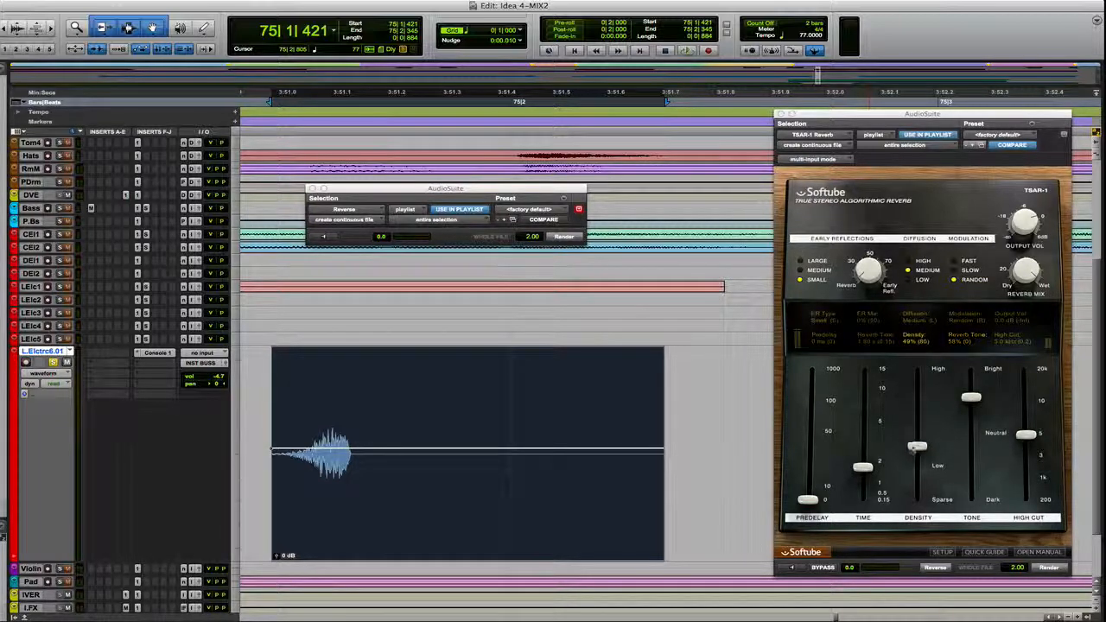
drag(1029, 435, 1026, 386)
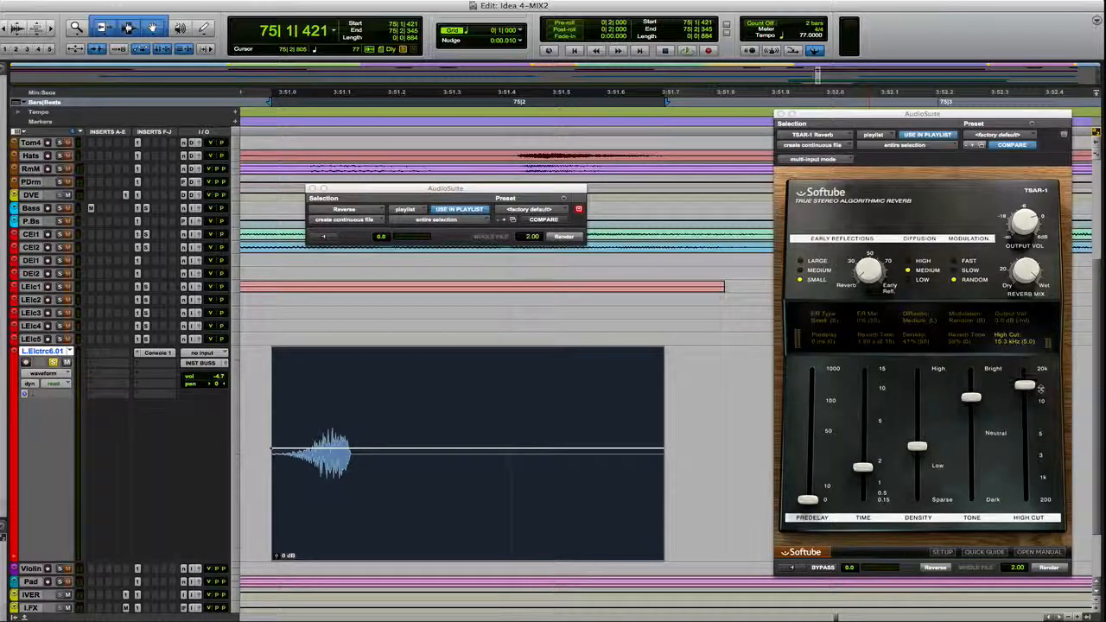
click(789, 567)
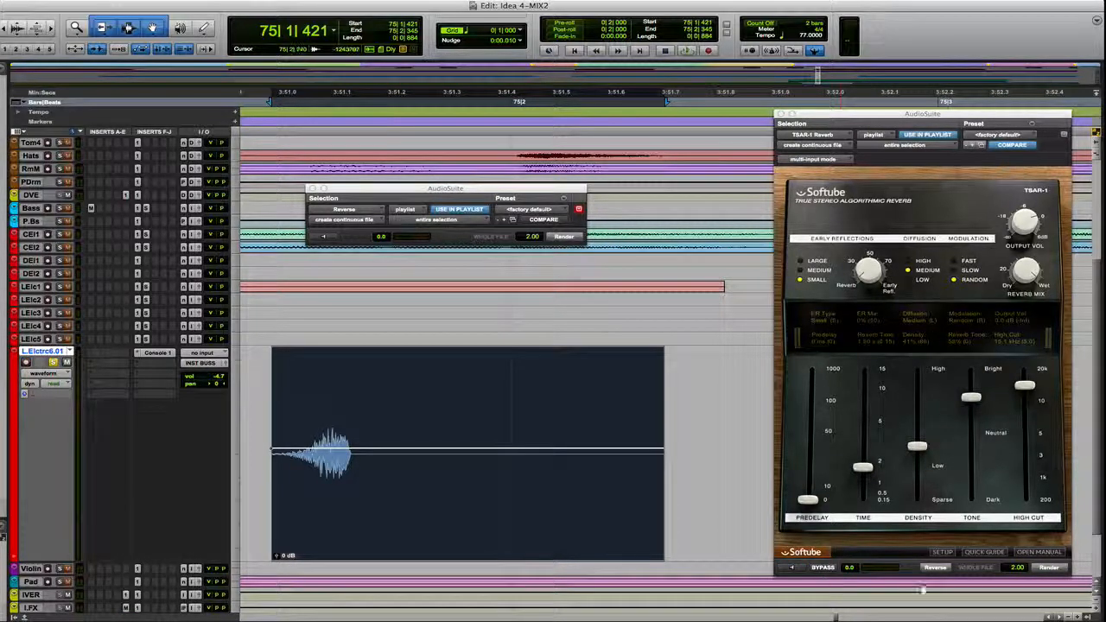
- Render the TSAR-1 Reverb onto the reversed note and play back the result
click(1048, 568)
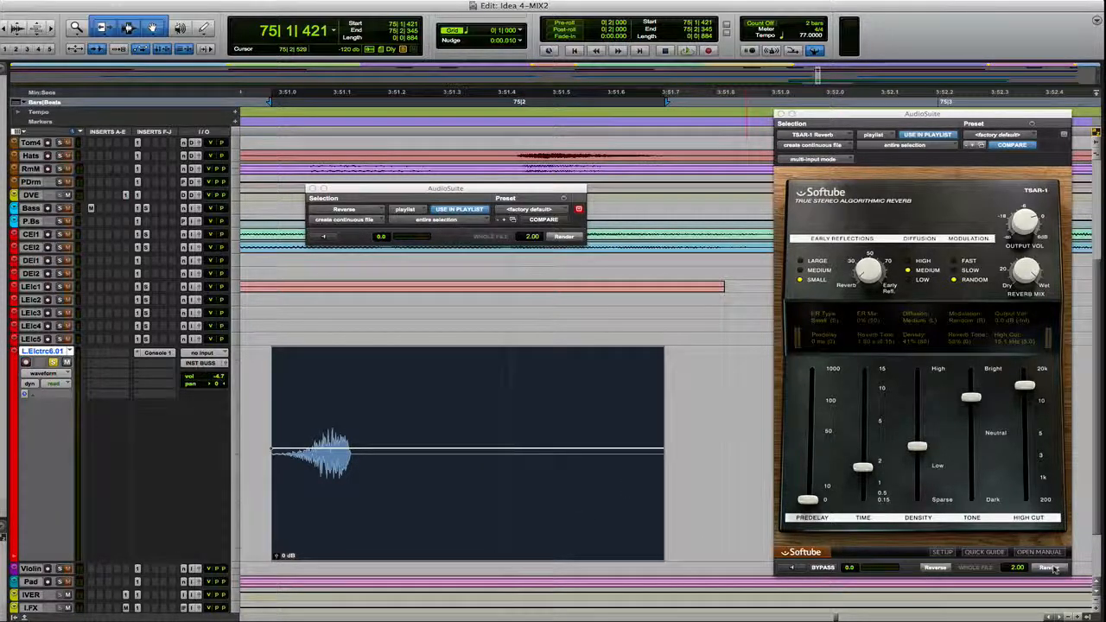
click(1049, 568)
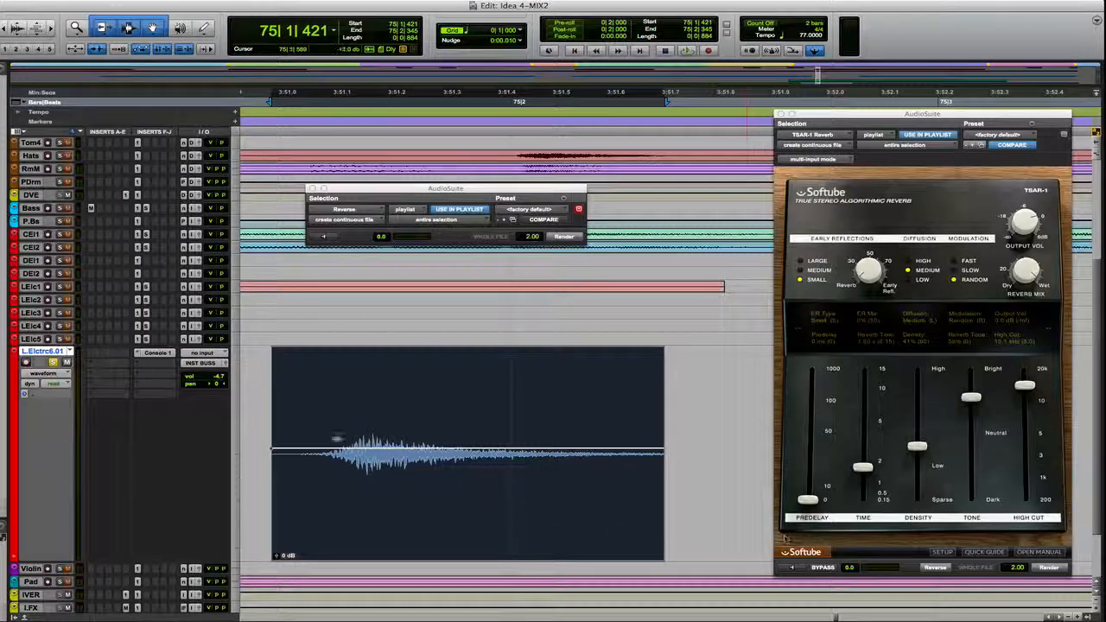
key(space)
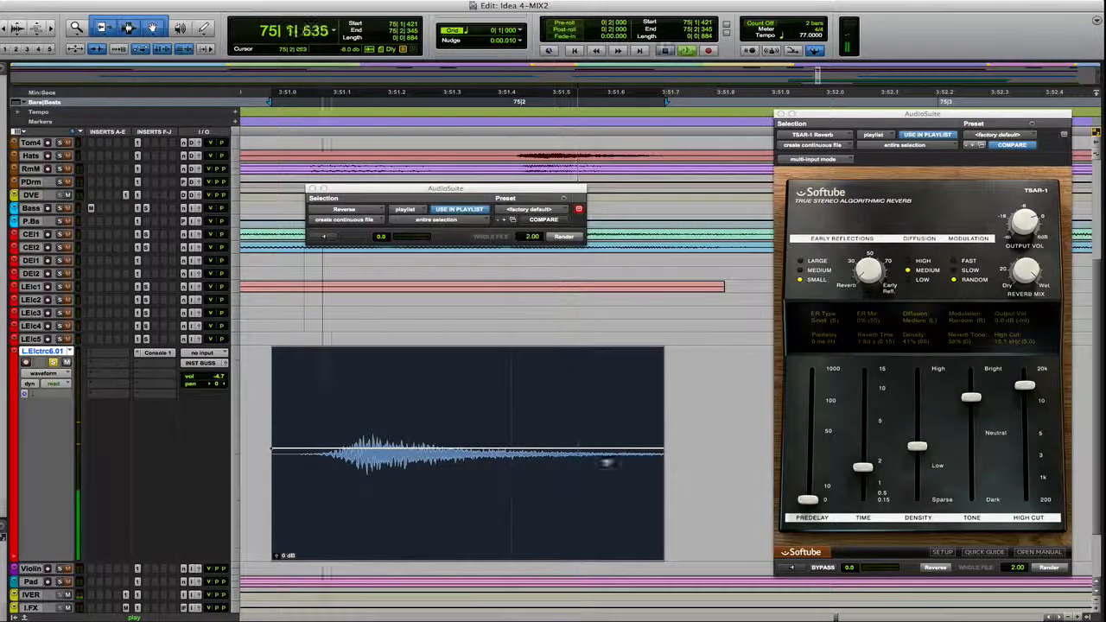
- Extend the reverb clip's end to 75|2|490, fade out its tail from 75|2|446, and render AudioSuite Reverse on the whole clip
drag(660, 441, 726, 439)
drag(724, 393, 708, 395)
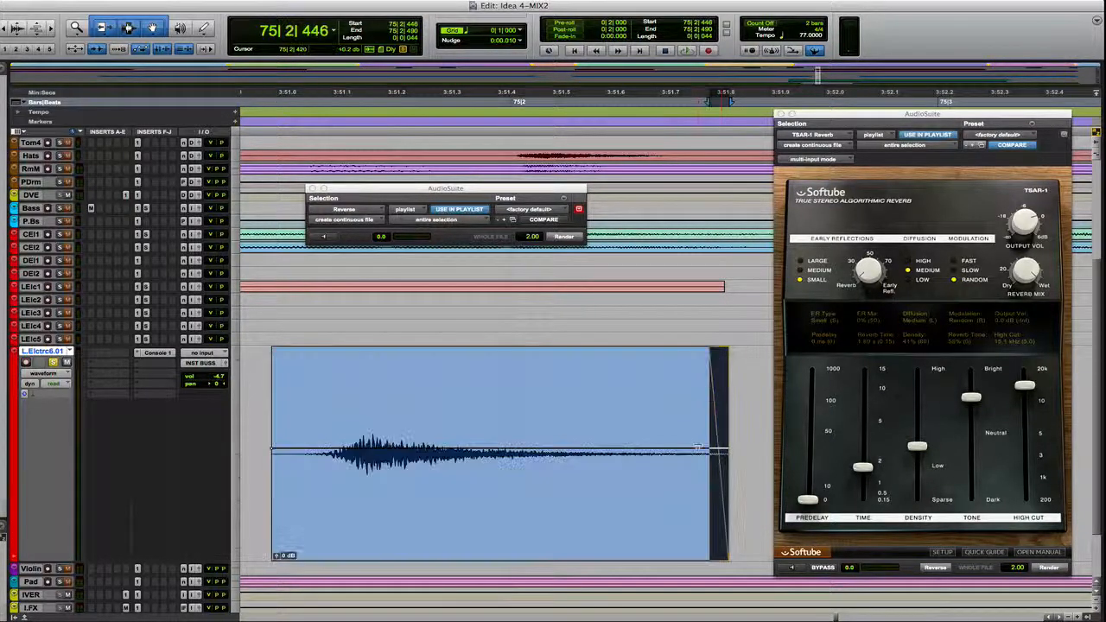
click(423, 536)
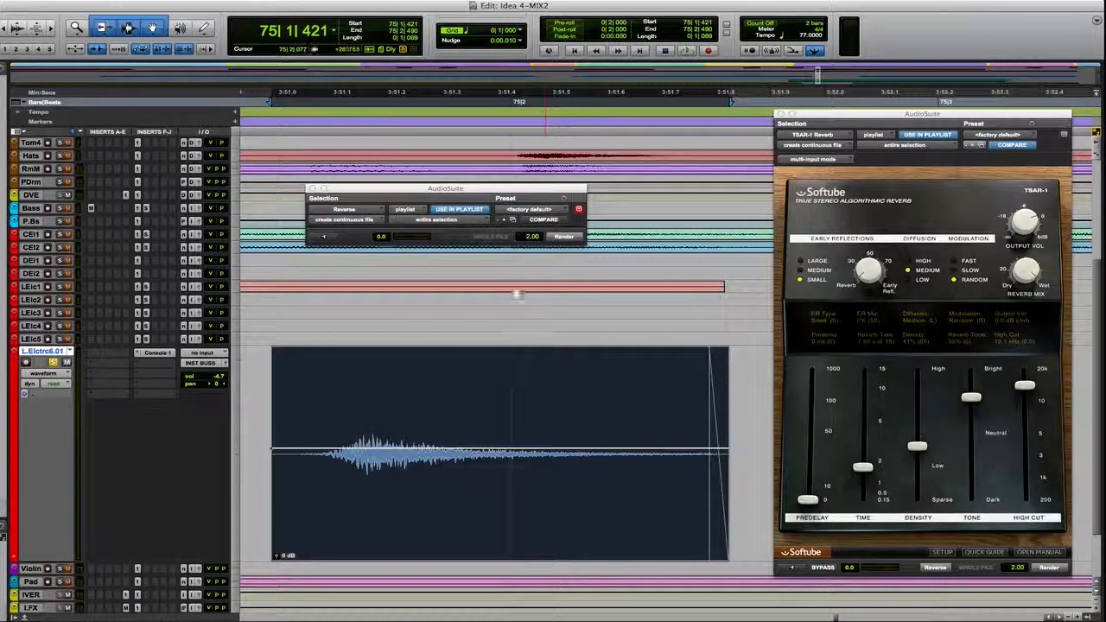
click(565, 237)
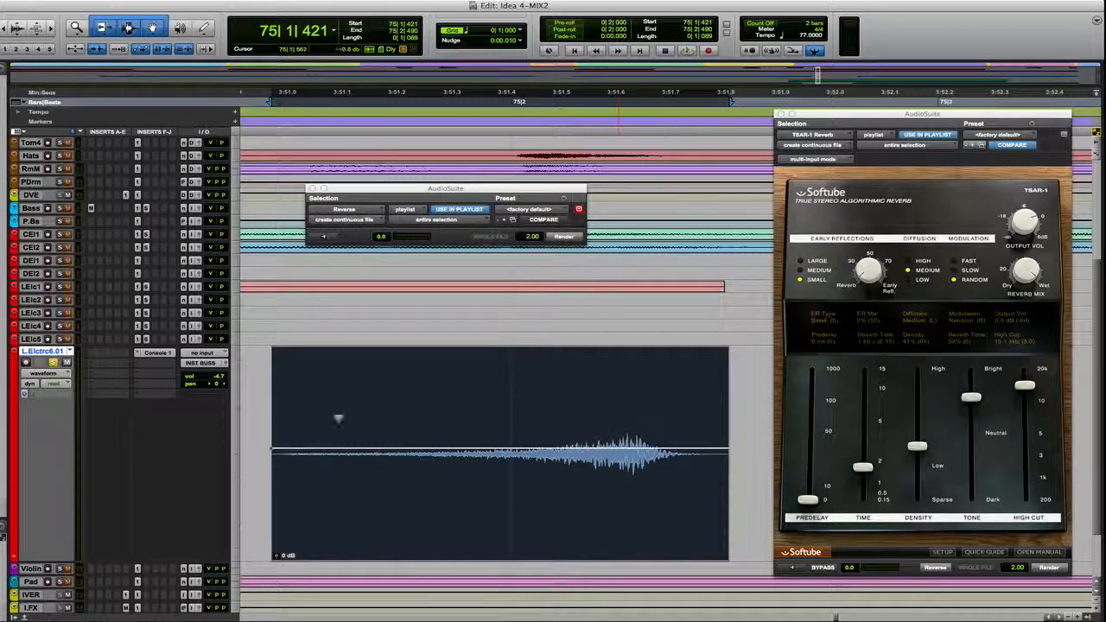
- Play back the soloed reverse reverb swell from 75|1|000 and reselect its clip
click(277, 380)
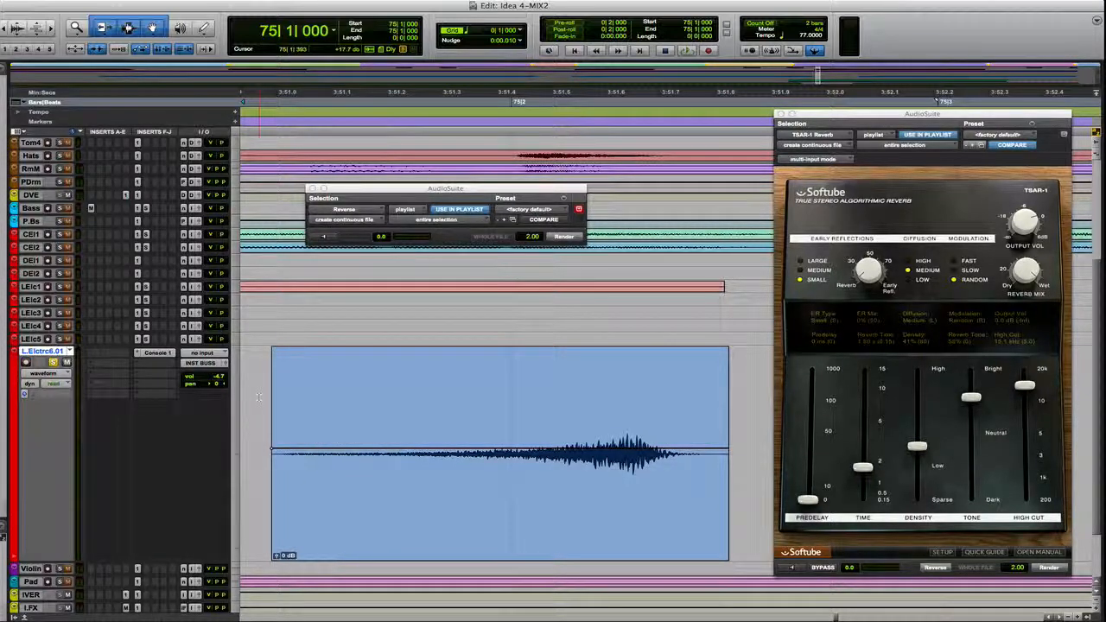
click(375, 523)
key(space)
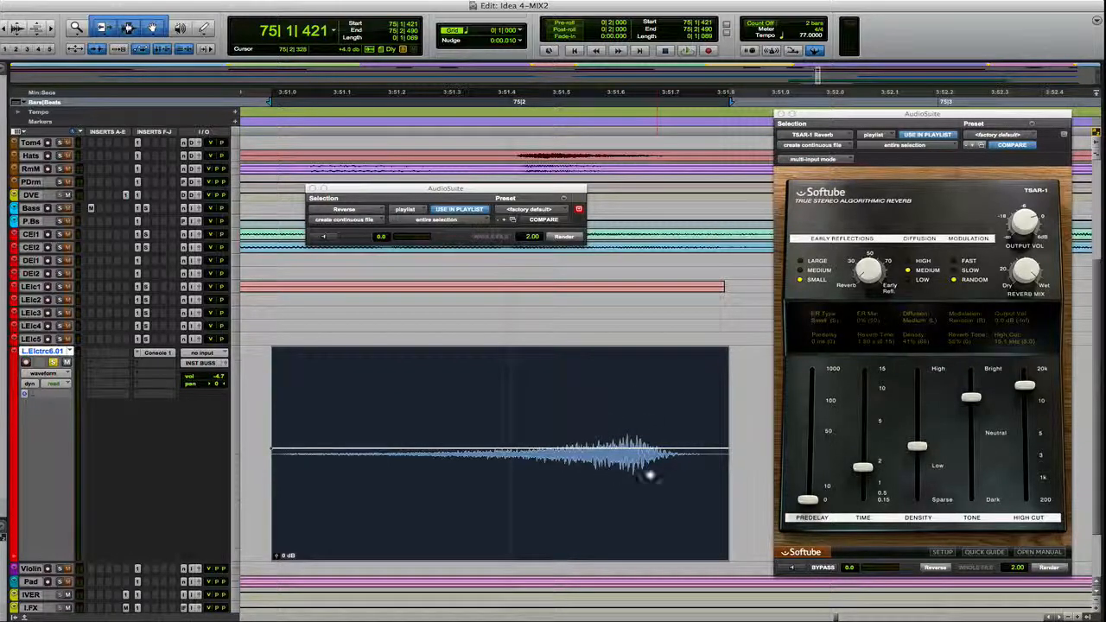
click(551, 485)
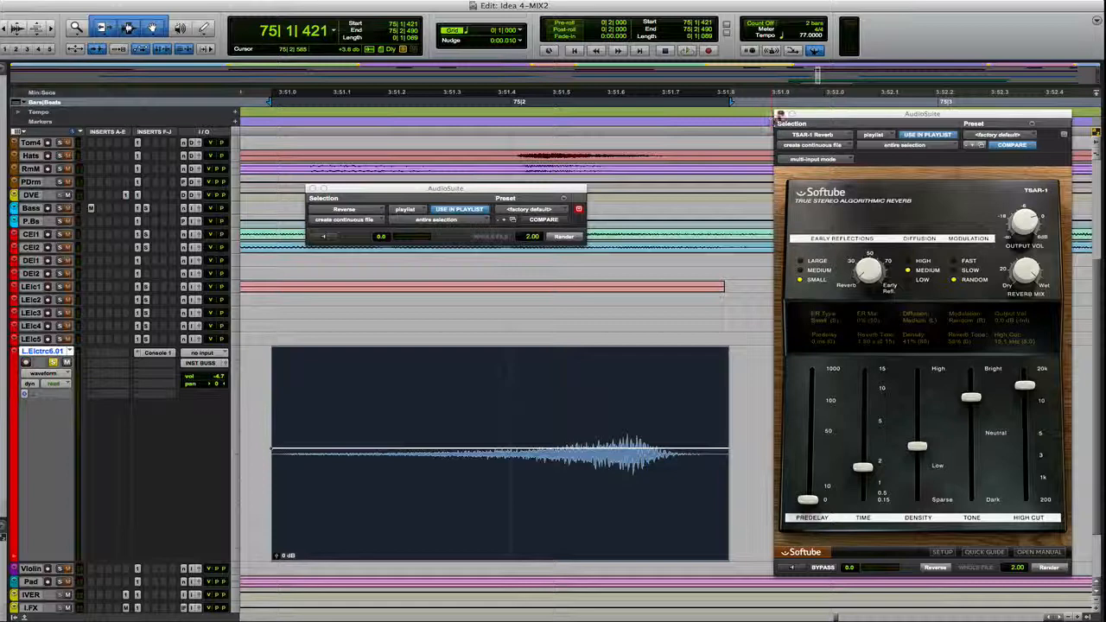
- Close the TSAR-1 Reverb window and trim the swell clip's end back to its peak at 75|2|279
click(779, 115)
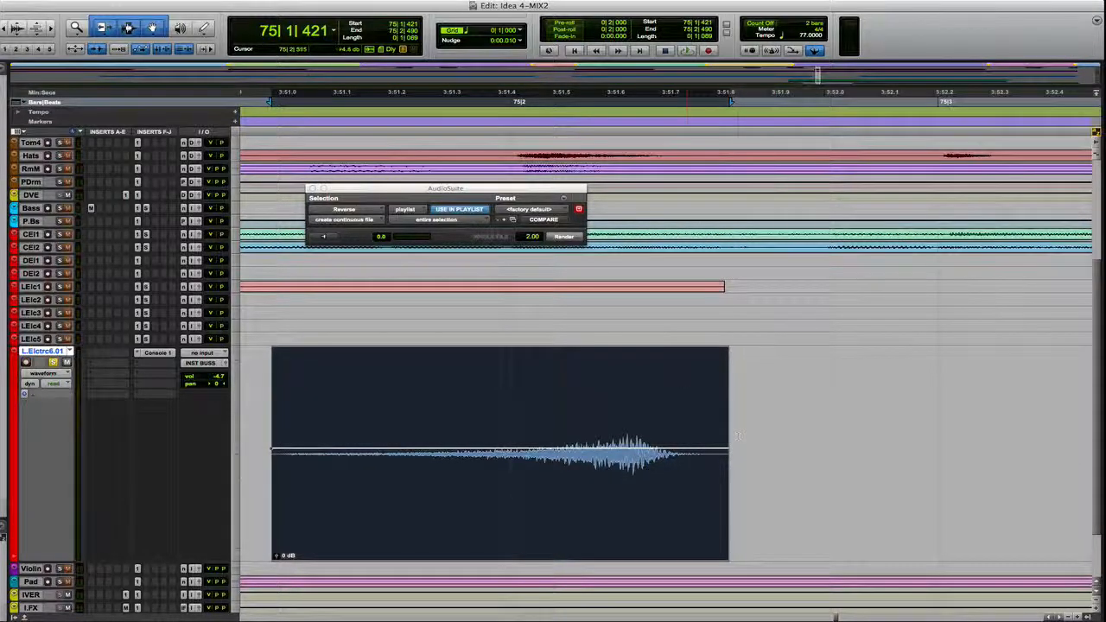
click(737, 436)
drag(726, 436, 634, 436)
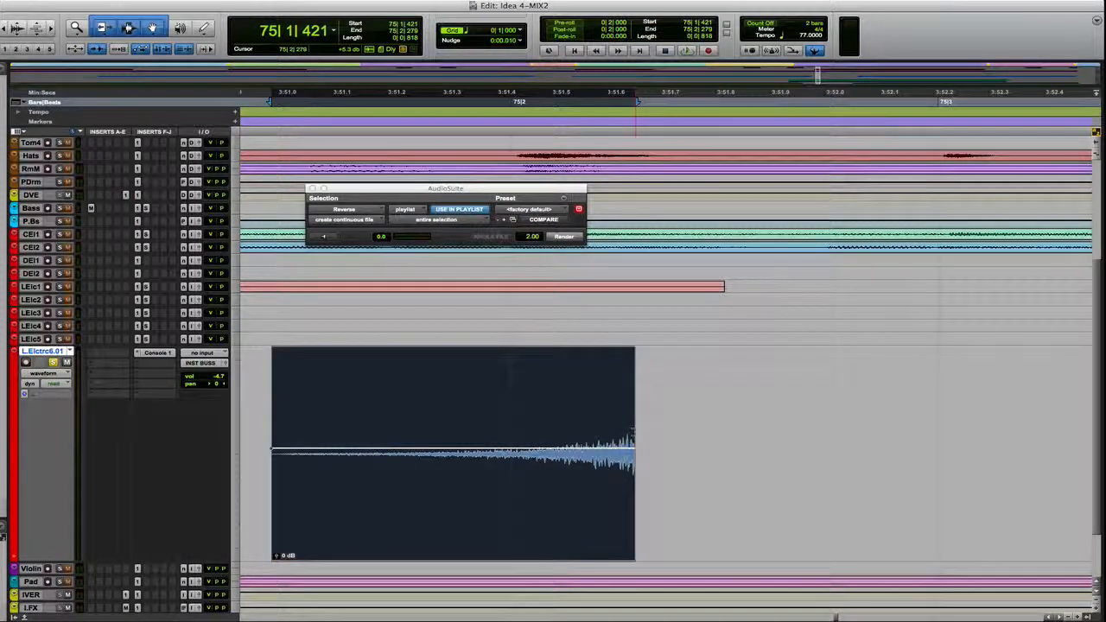
- Move the trimmed swell clip to 77|1|179, directly before the first guitar note, and crossfade the junction between them
drag(577, 525, 800, 501)
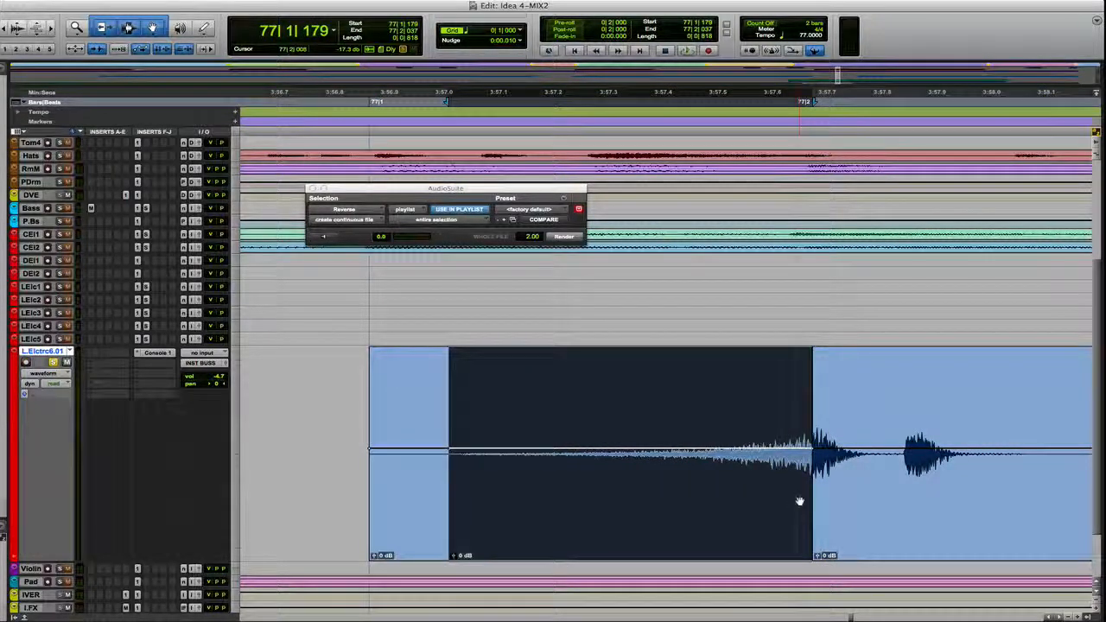
click(810, 544)
click(809, 546)
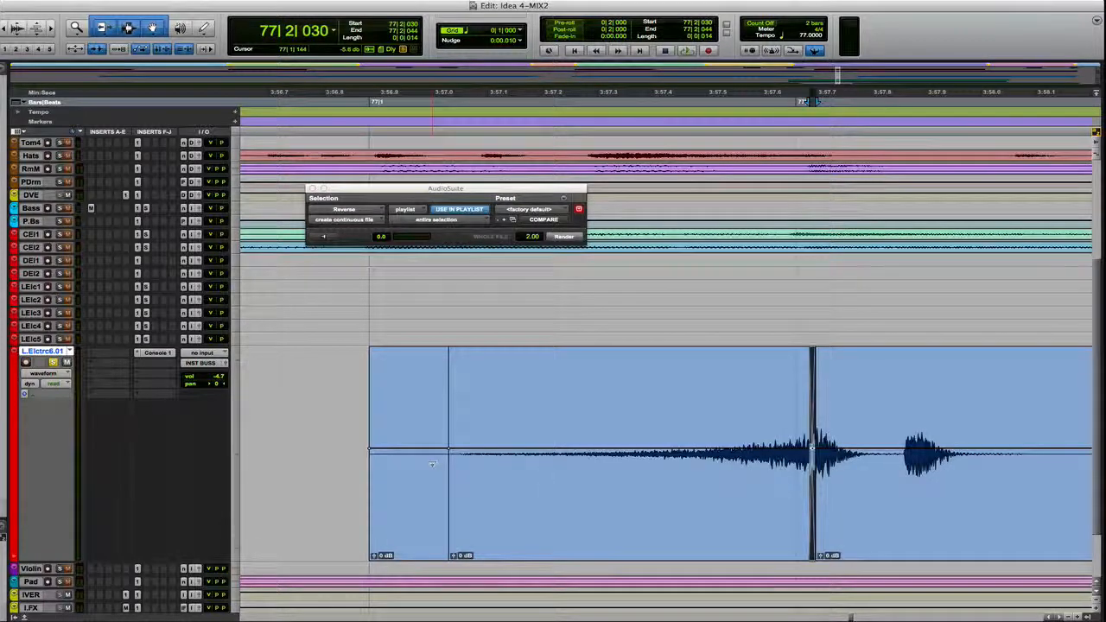
- Play back the soloed guitar from 77|1|000 to hear the swell lead into the first note
click(306, 421)
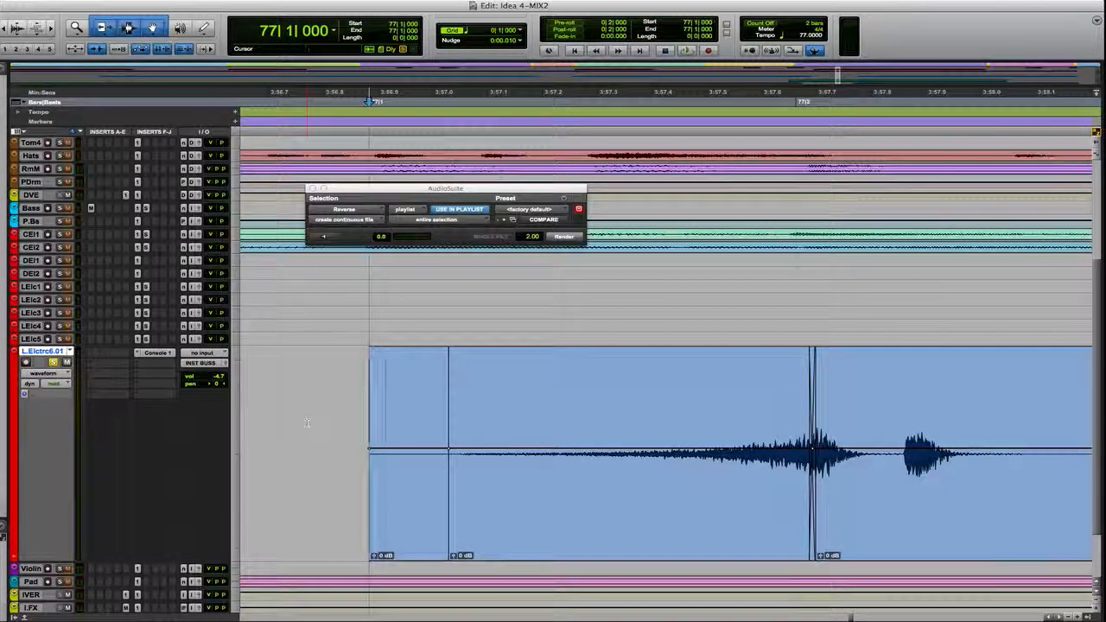
key(space)
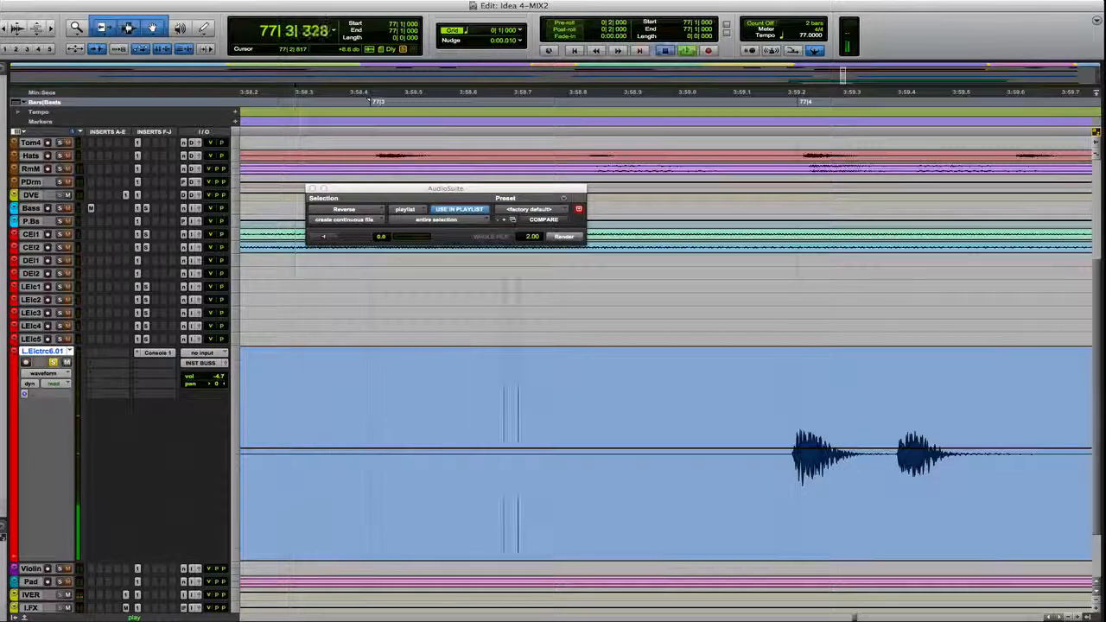
key(space)
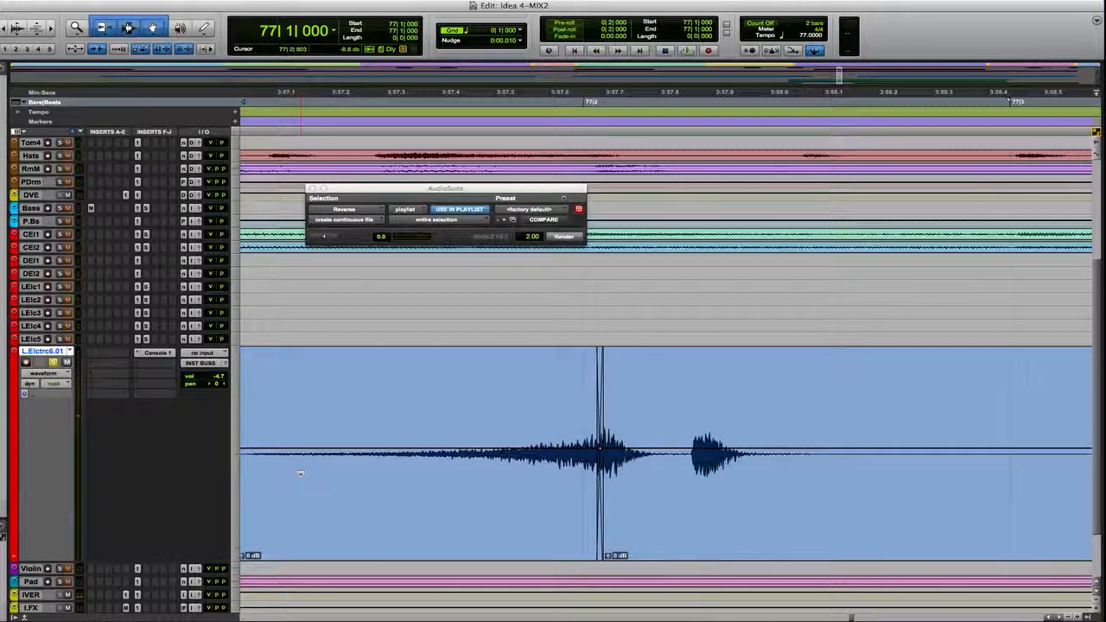
- Unsolo the guitar track and switch it to the original L.Electric 6 playlist
key(r)
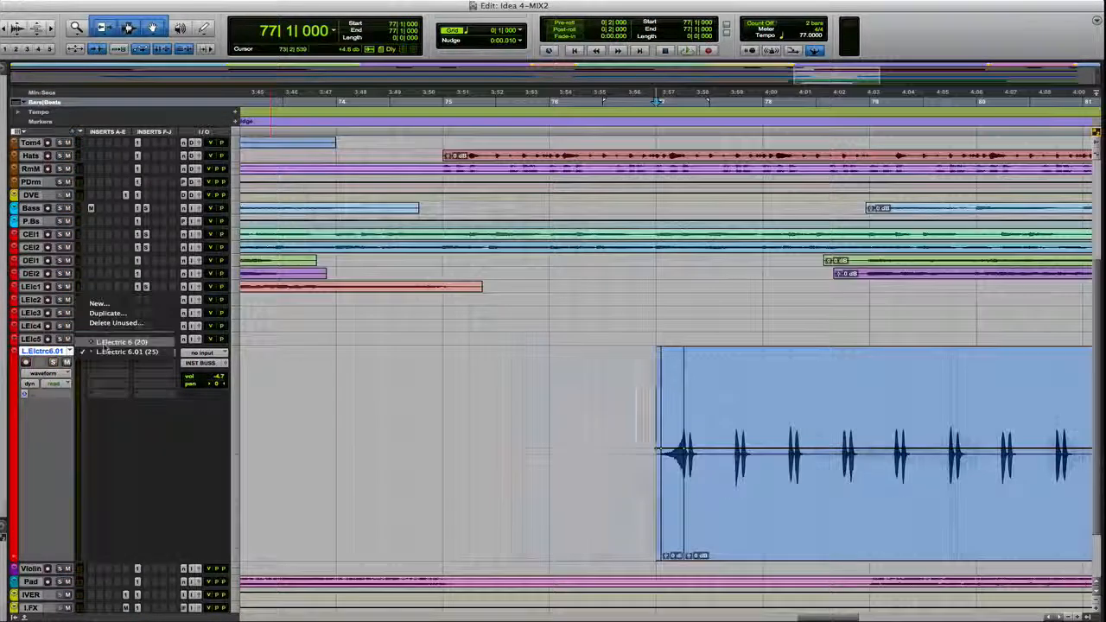
click(102, 343)
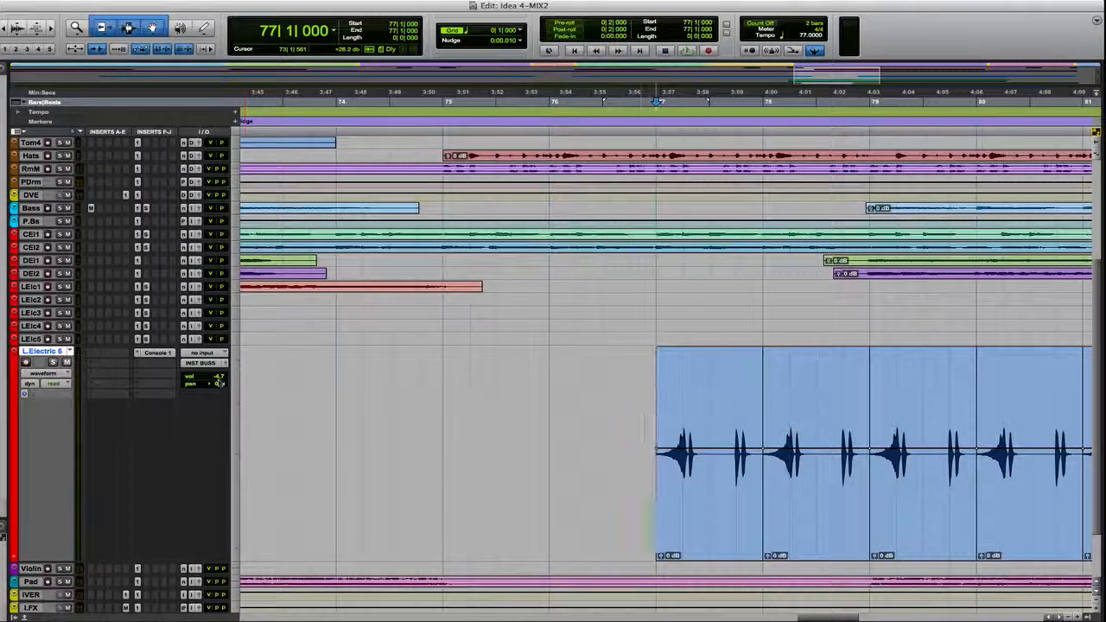
click(218, 377)
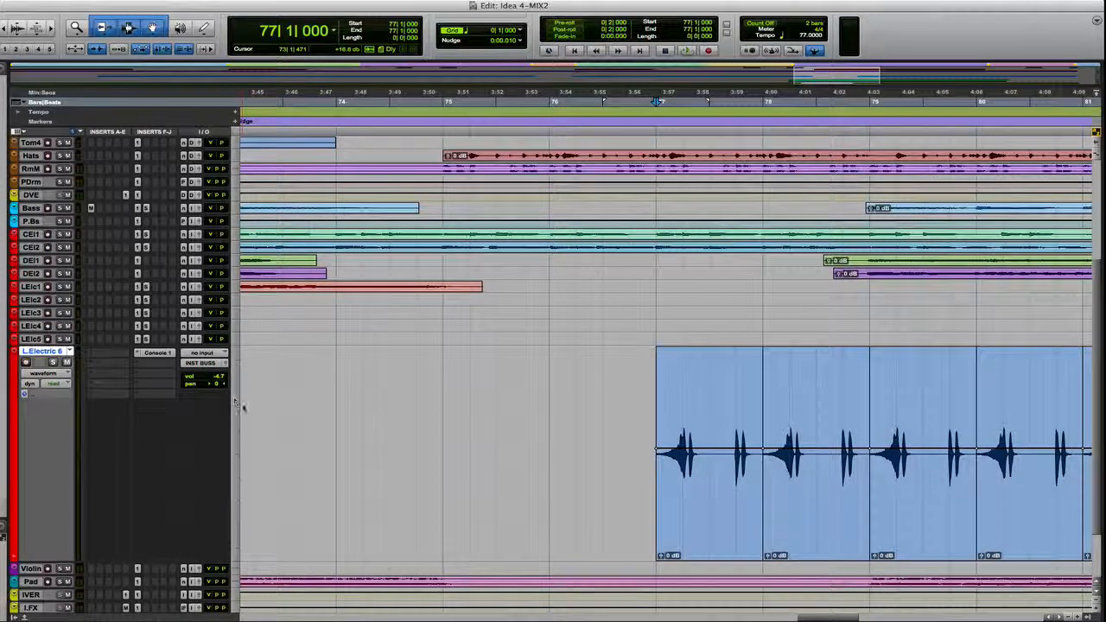
- Play the full mix from 75|1|000 and lower the L.Electric 6 track volume to -7.3 dB during playback
click(438, 405)
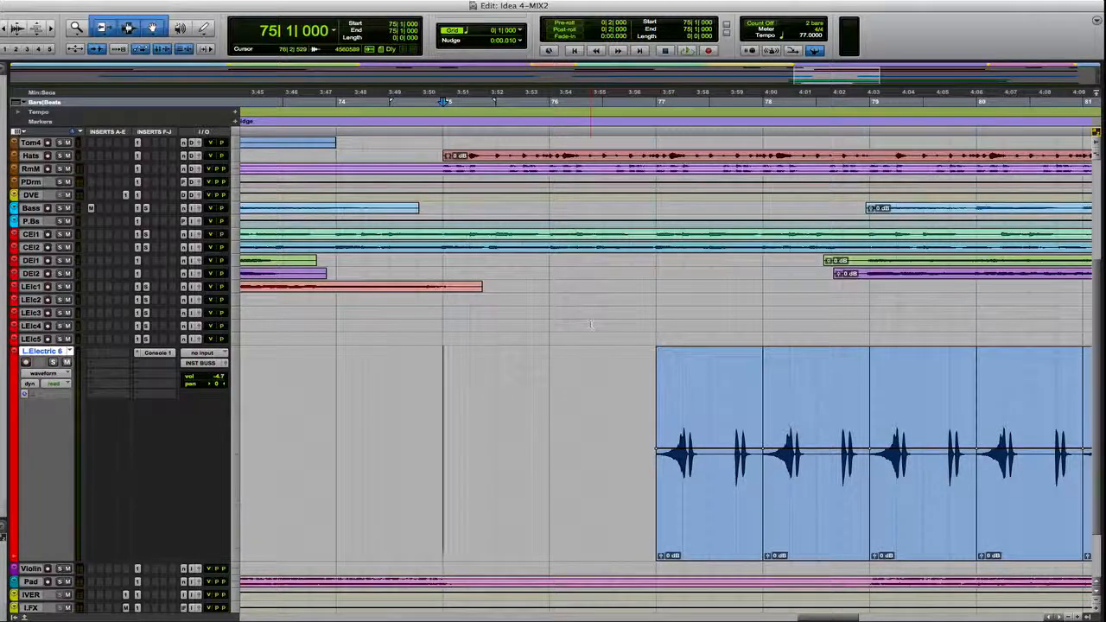
key(space)
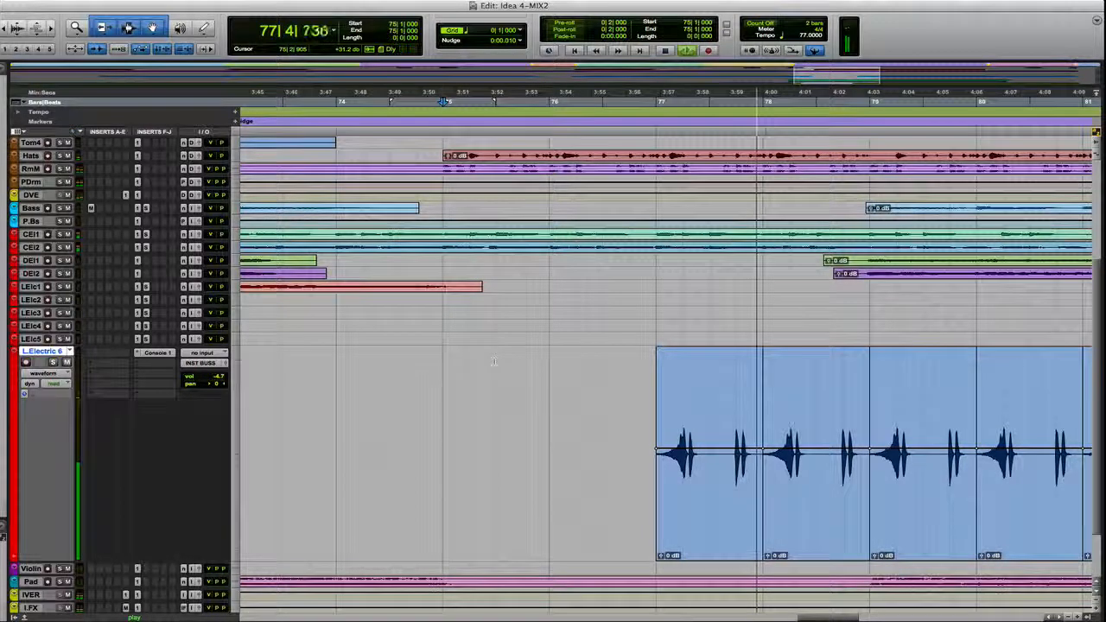
click(217, 377)
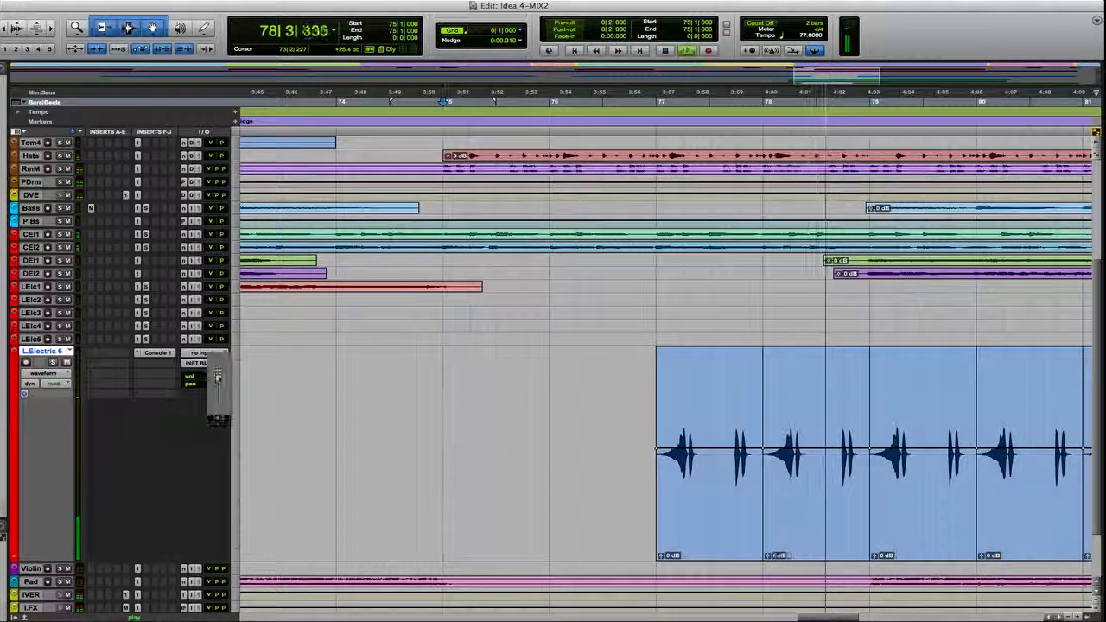
drag(217, 378, 221, 381)
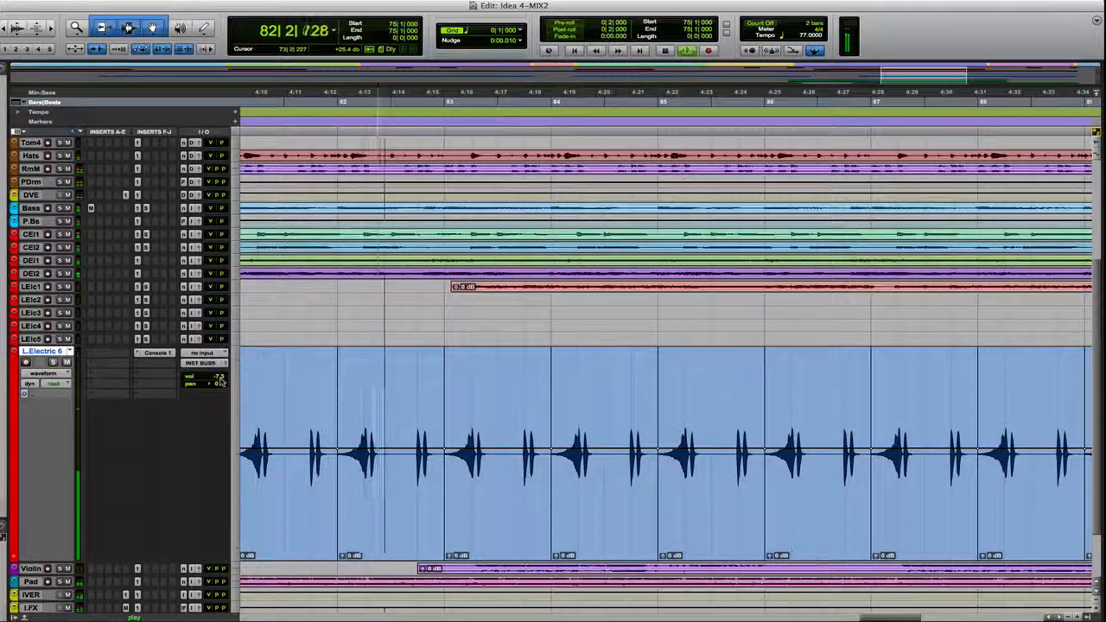